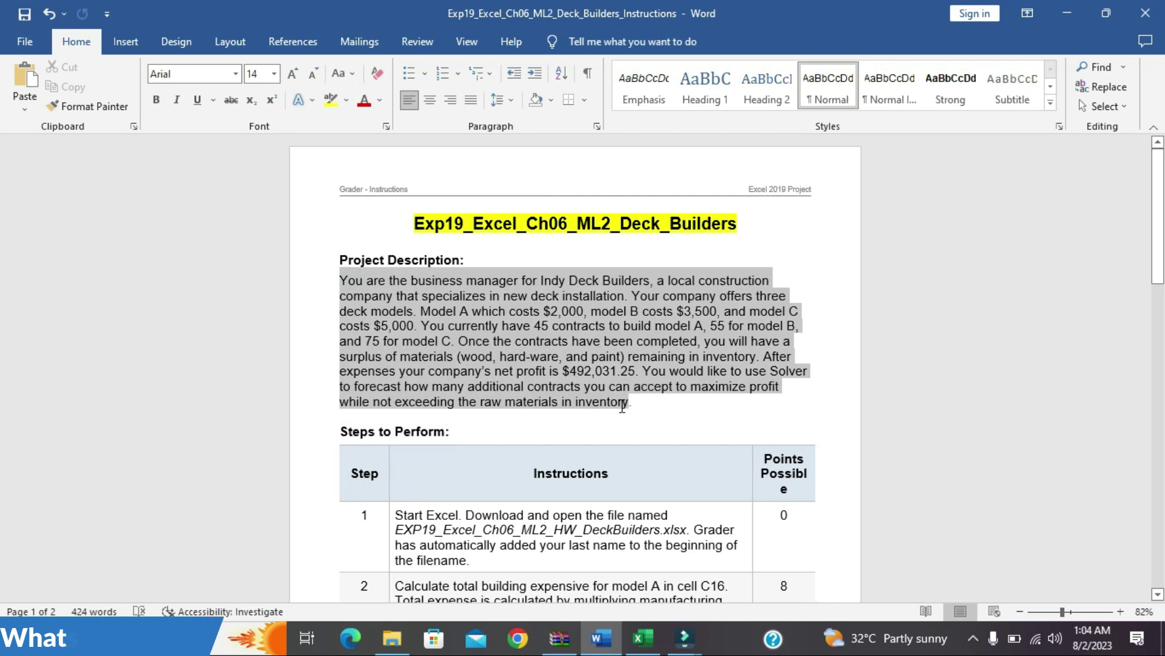
Highlight the project description paragraph in yellow and clear that highlight again.
left_click(688, 377)
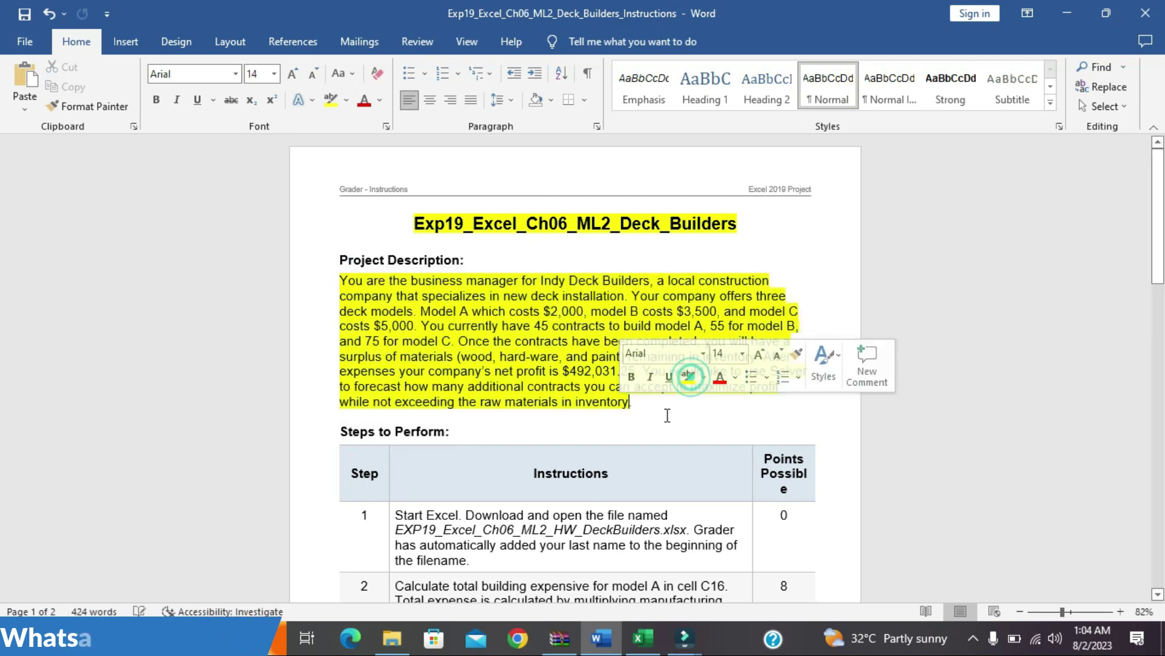
left_click(665, 417)
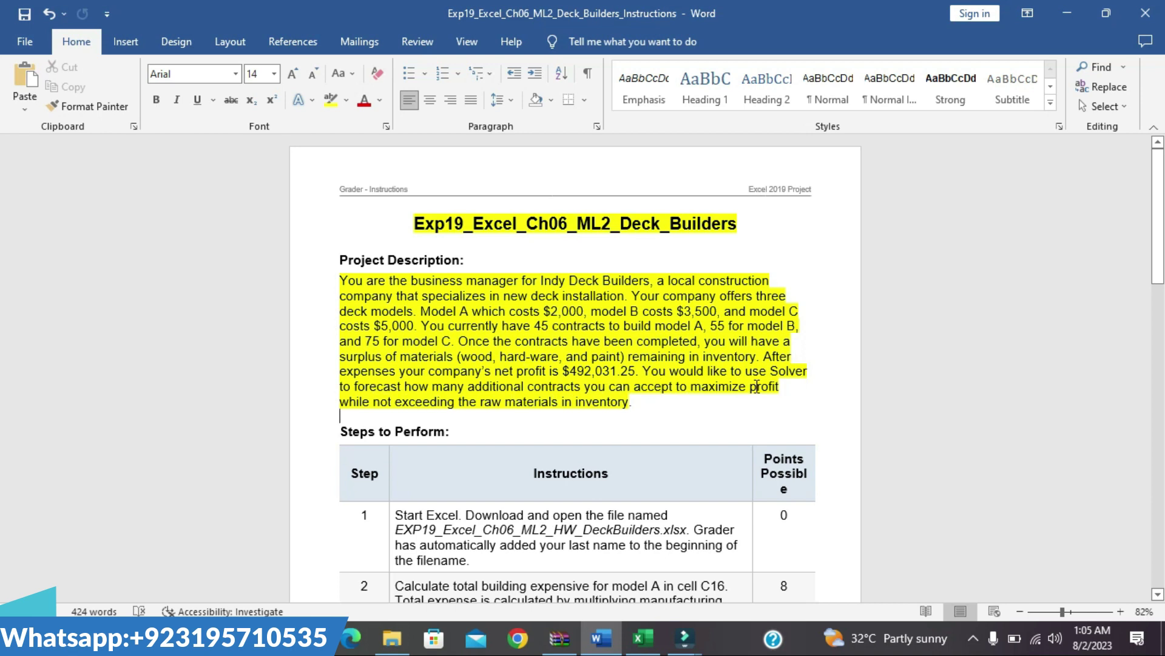
left_click_drag(634, 403, 338, 286)
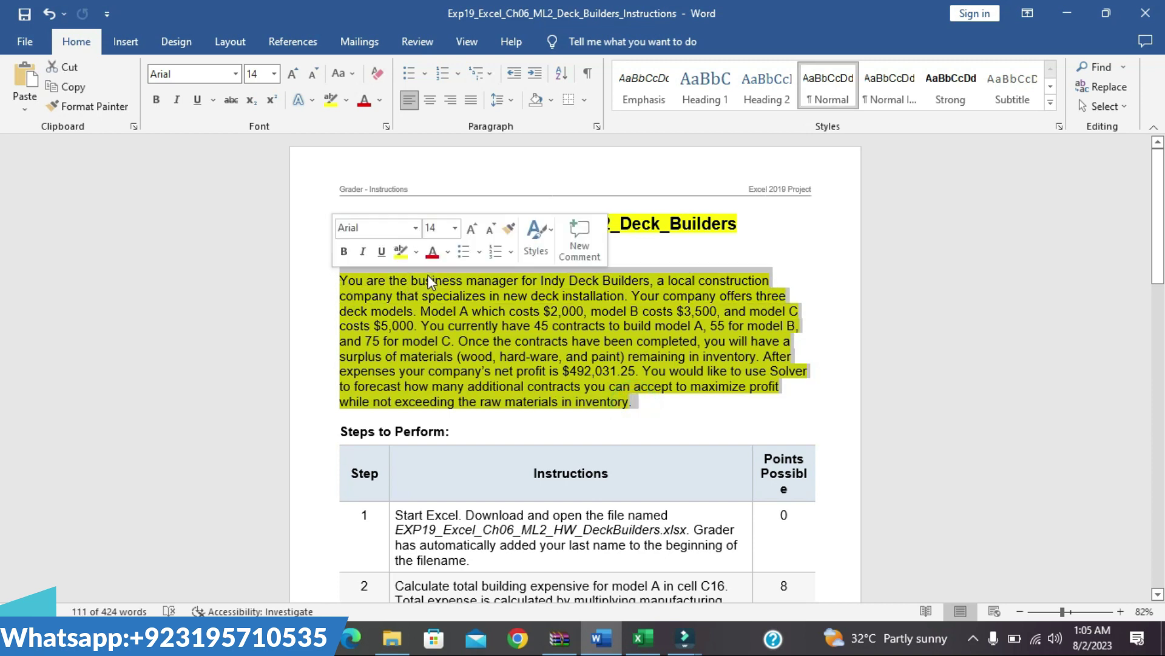
left_click(402, 251)
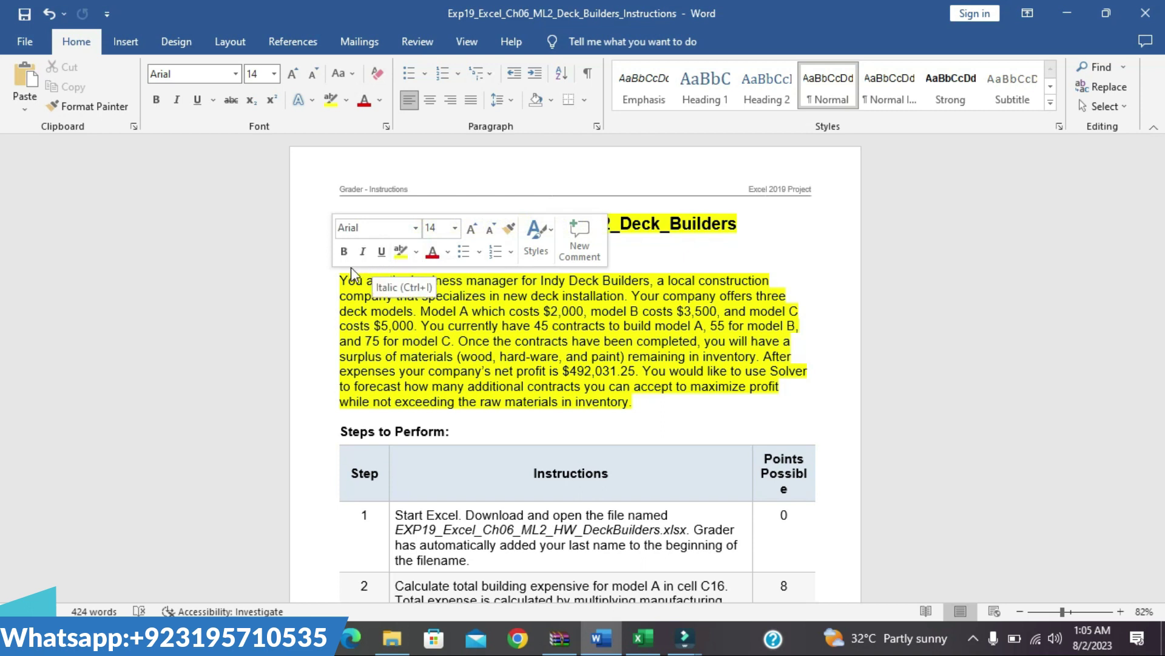
left_click_drag(338, 278, 632, 402)
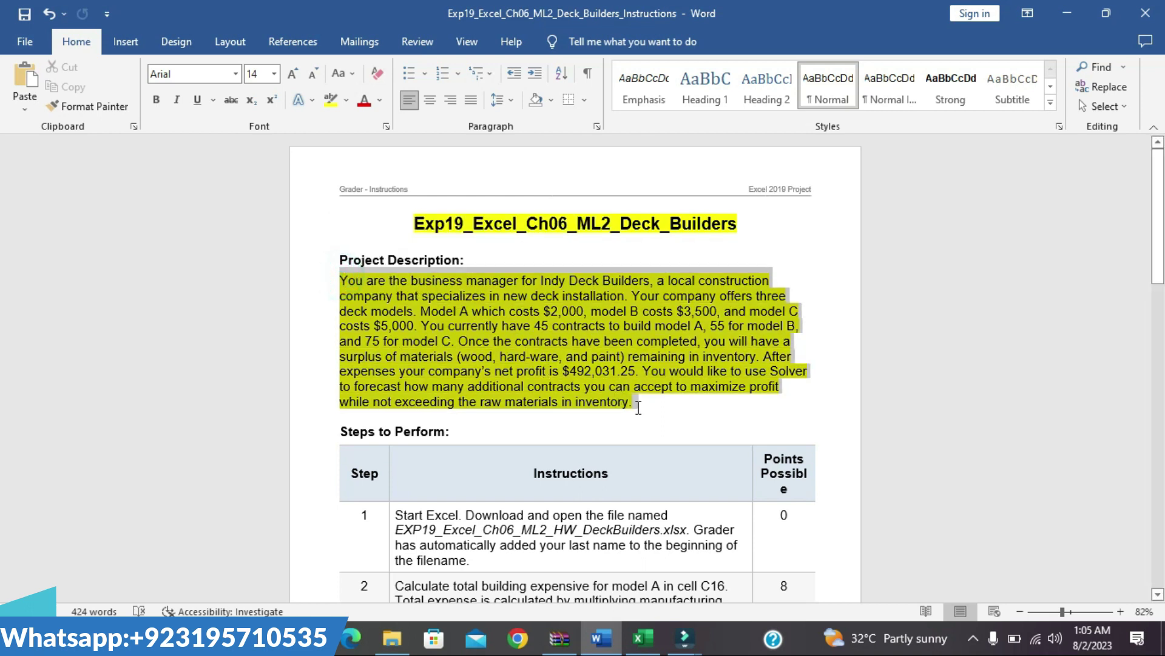
left_click(706, 384)
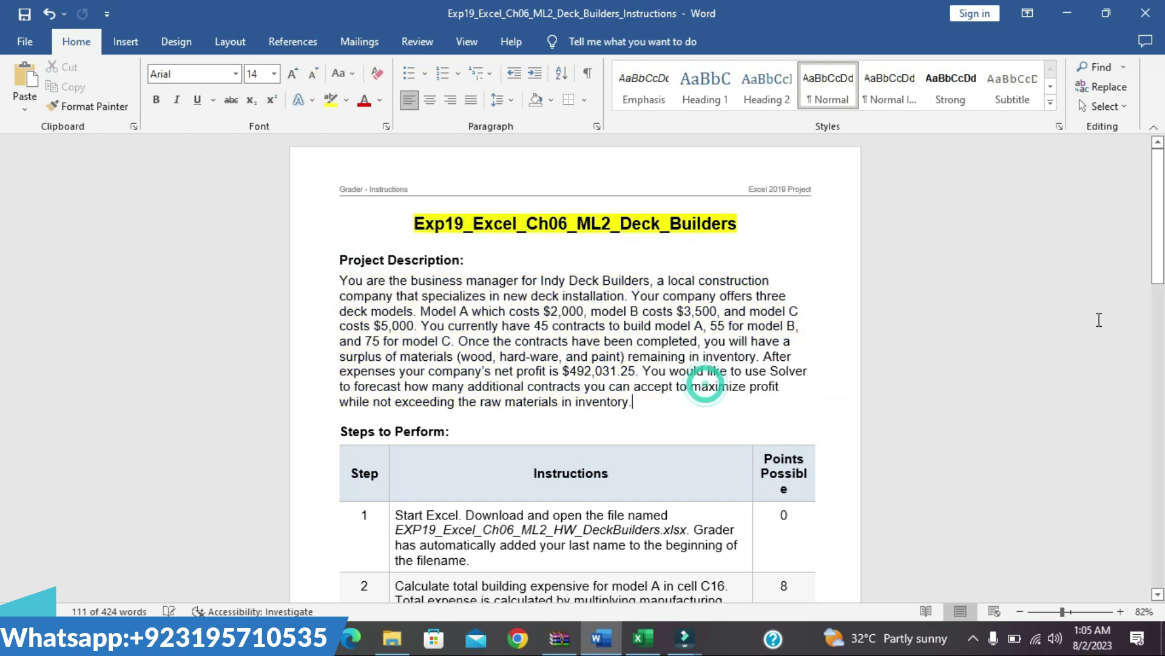
Highlight the step 1 instruction text in the Steps to Perform table in yellow.
left_click_drag(1157, 226, 1155, 303)
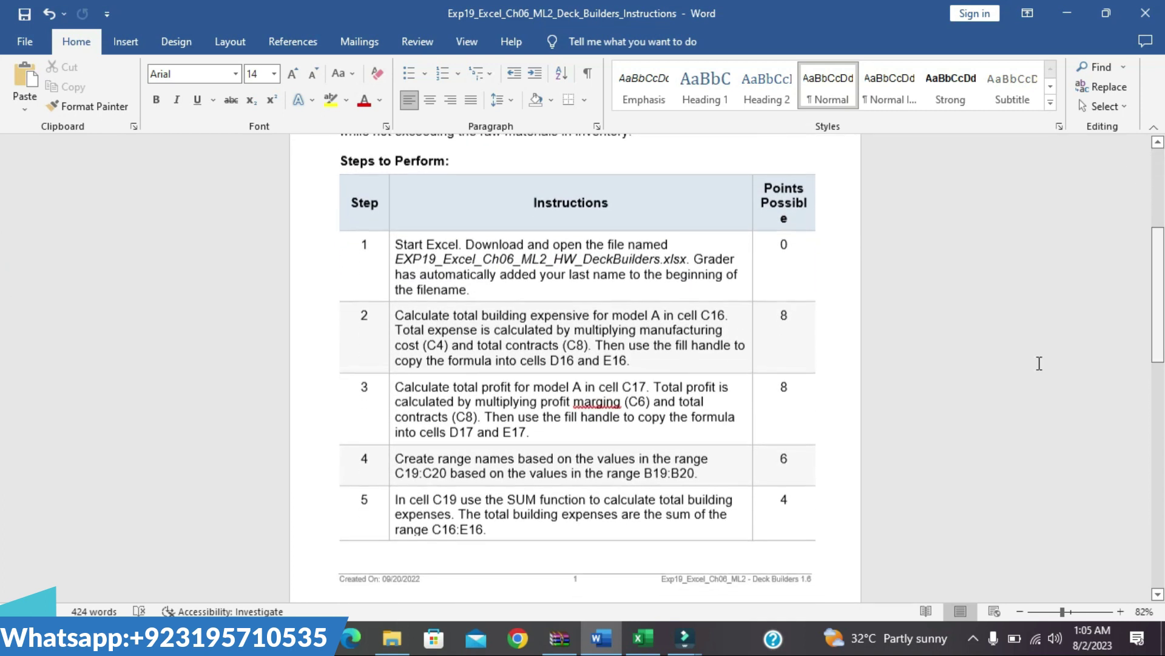
left_click(391, 248)
left_click(459, 218)
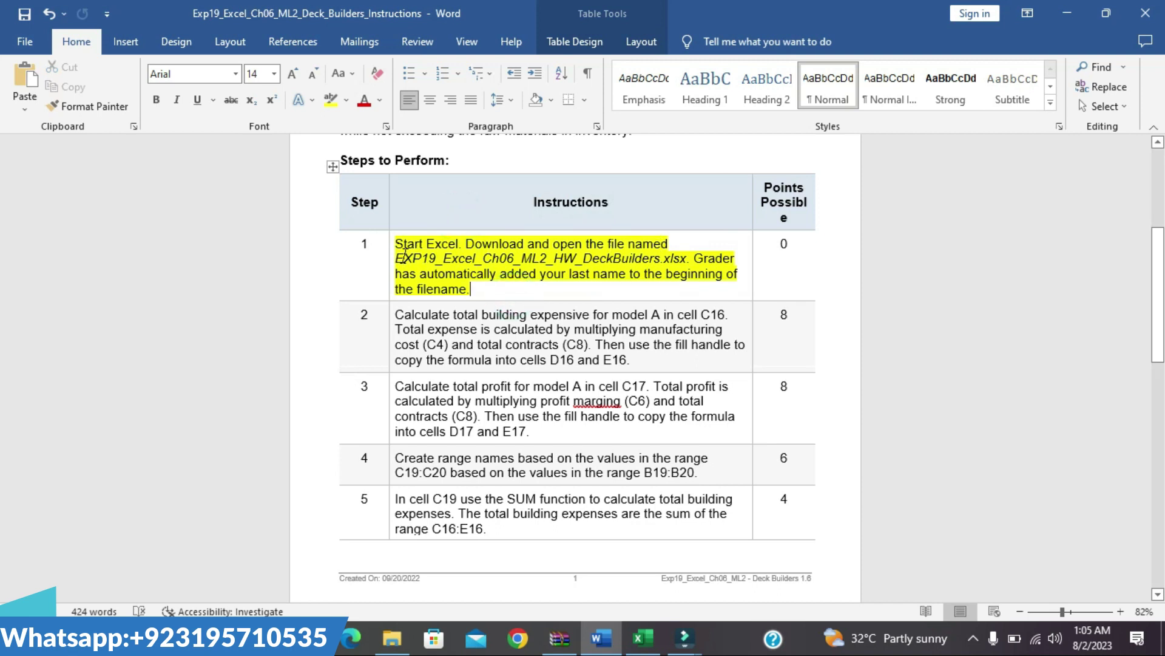
Select the workbook file name in step 1, check it against the workbook open in Excel, and return to the Word instructions.
left_click_drag(400, 256, 675, 262)
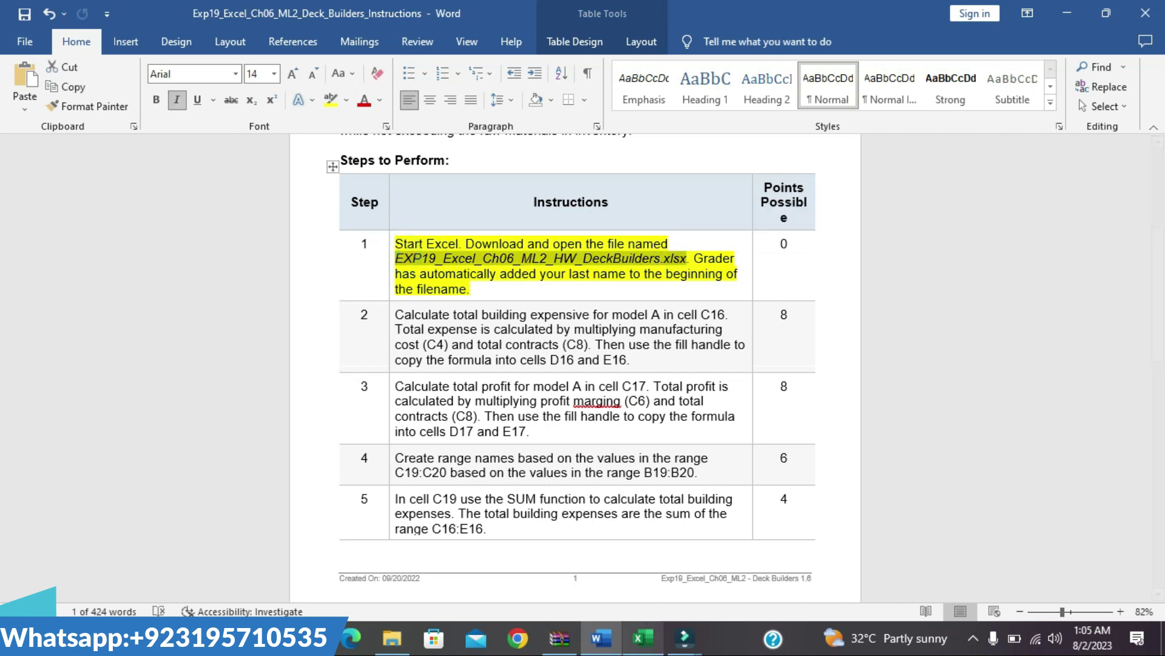
left_click(643, 638)
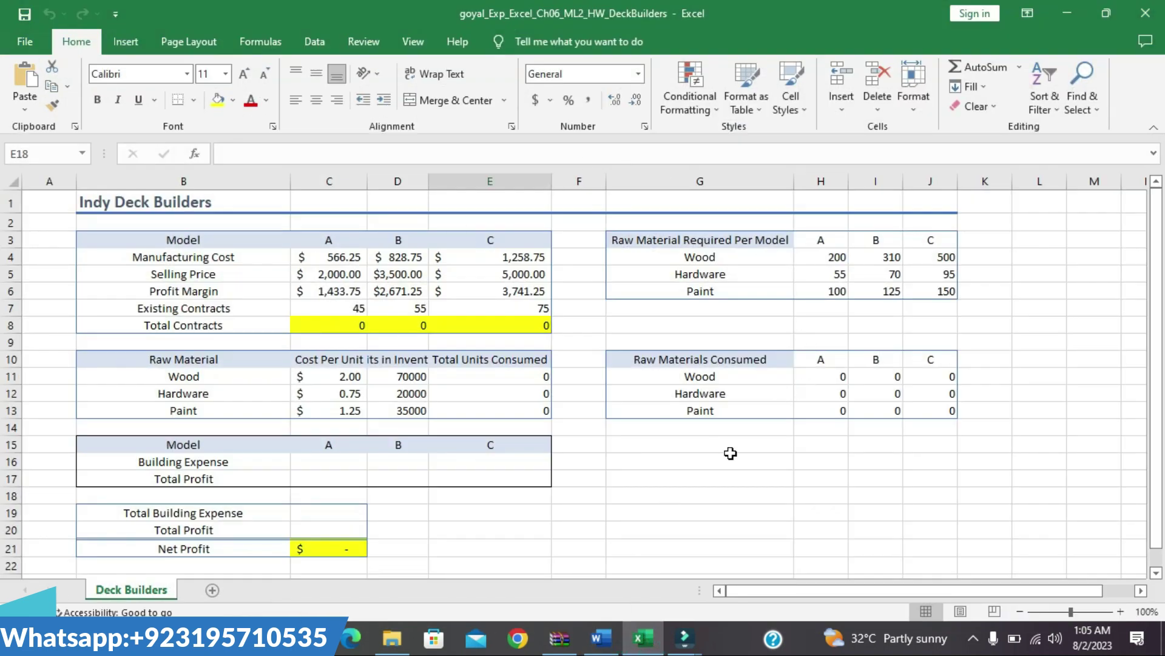
left_click(603, 637)
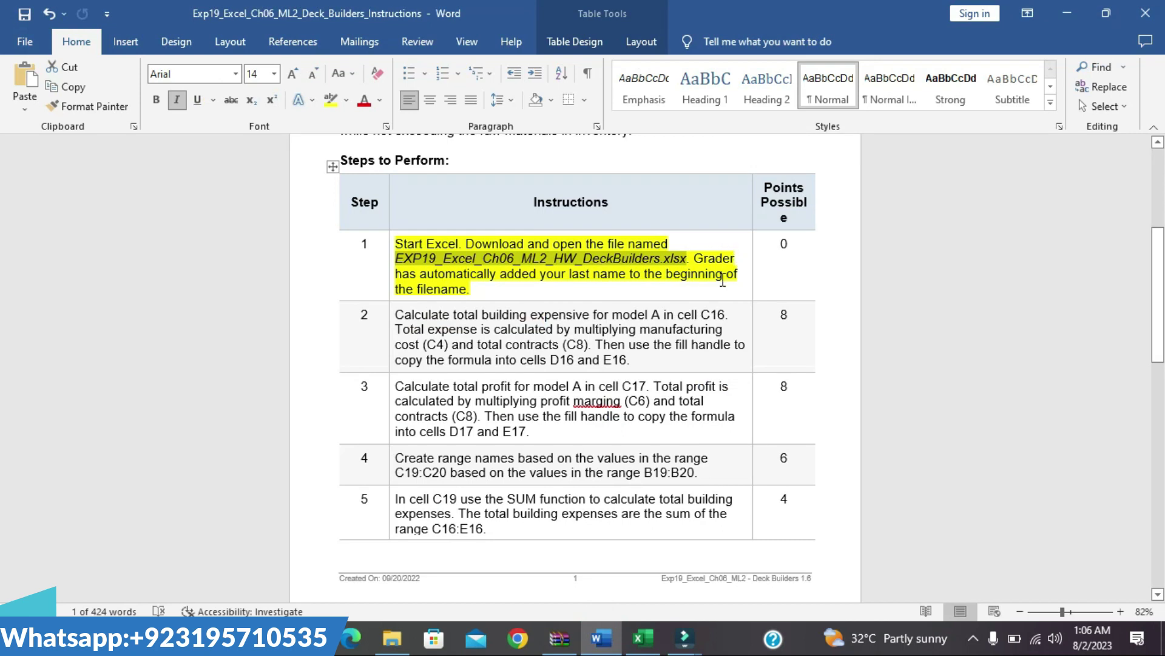
left_click(525, 289)
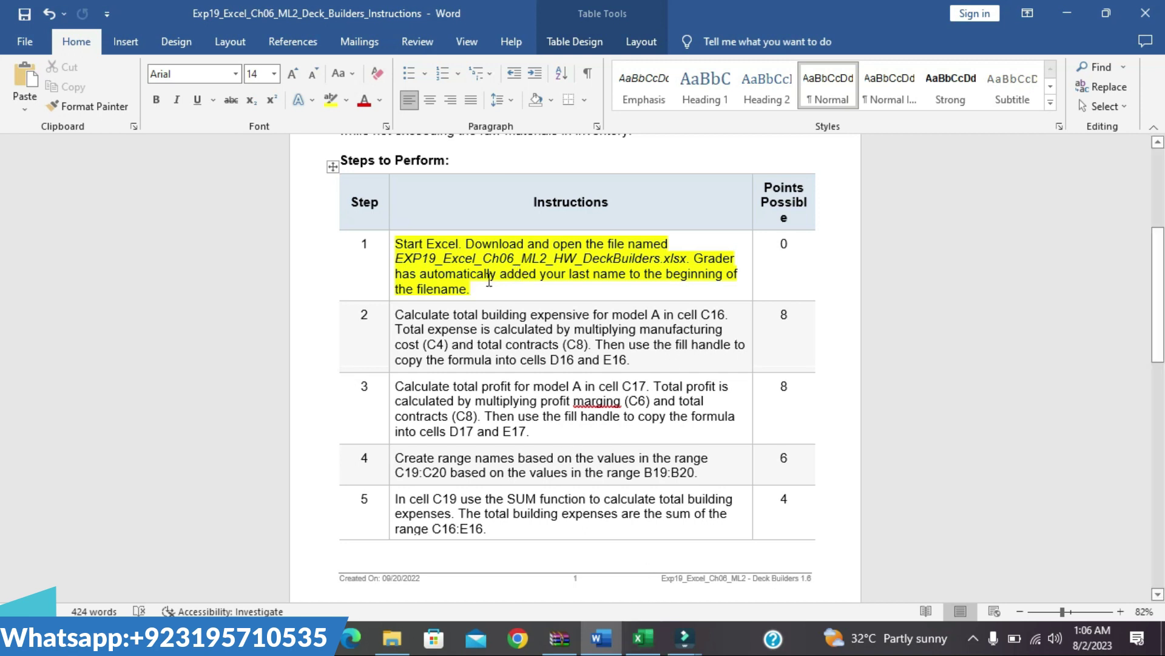
Clear the yellow highlight from the step 1 instructions and highlight the step 2 instructions in yellow.
left_click_drag(472, 291, 395, 244)
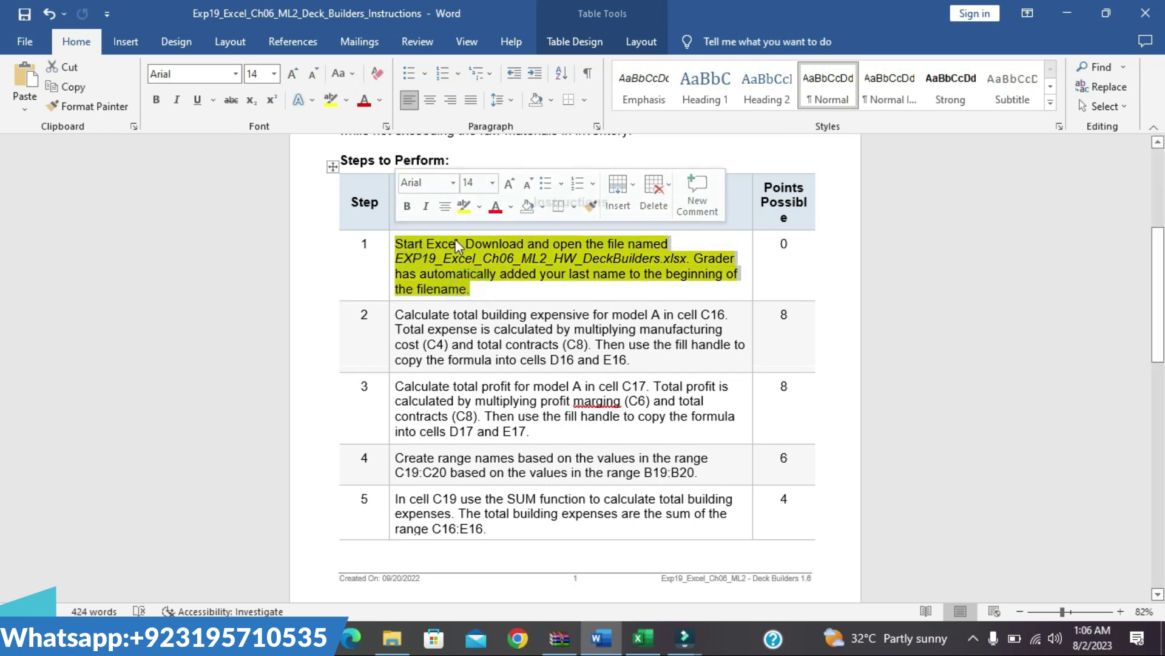
left_click(469, 213)
left_click(398, 315)
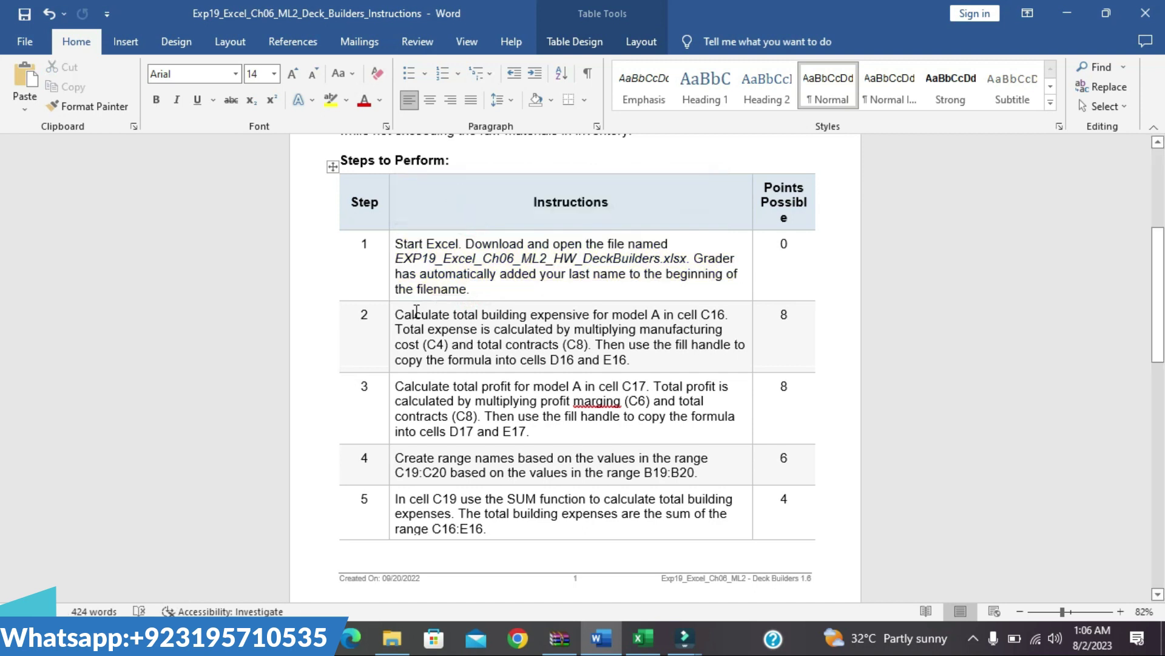
left_click(390, 317)
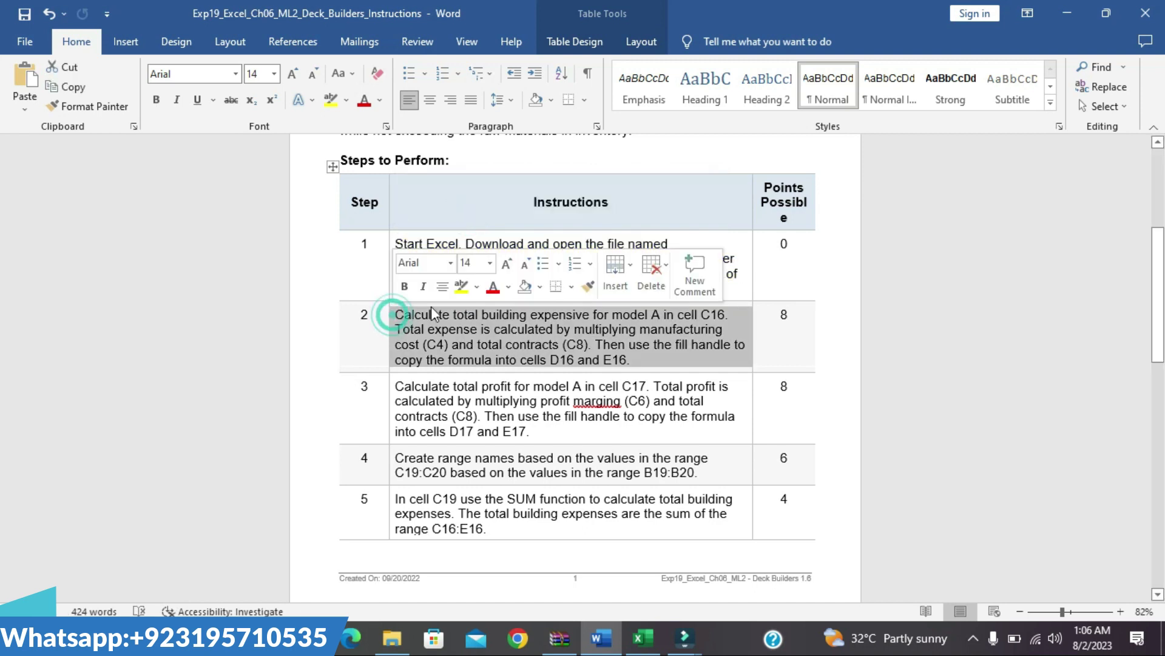
left_click(459, 287)
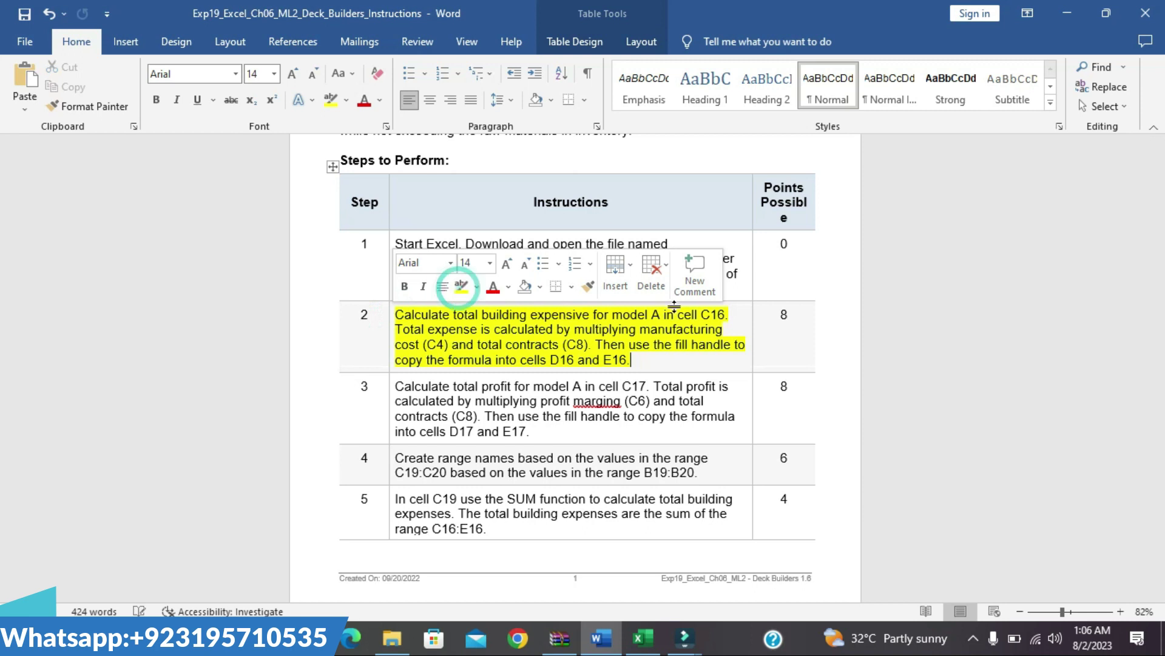
Select the cell references C4 and C8 in the step 2 instructions and switch to the Deck Builders workbook in Excel.
left_click_drag(1155, 285, 1155, 316)
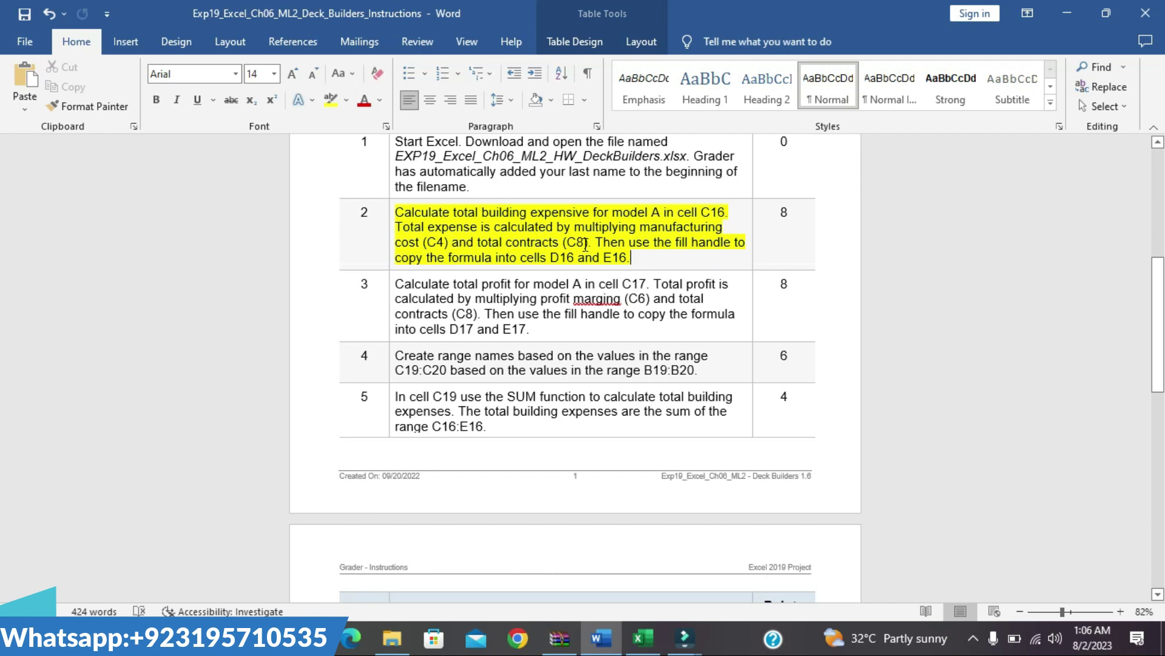
double_click(435, 243)
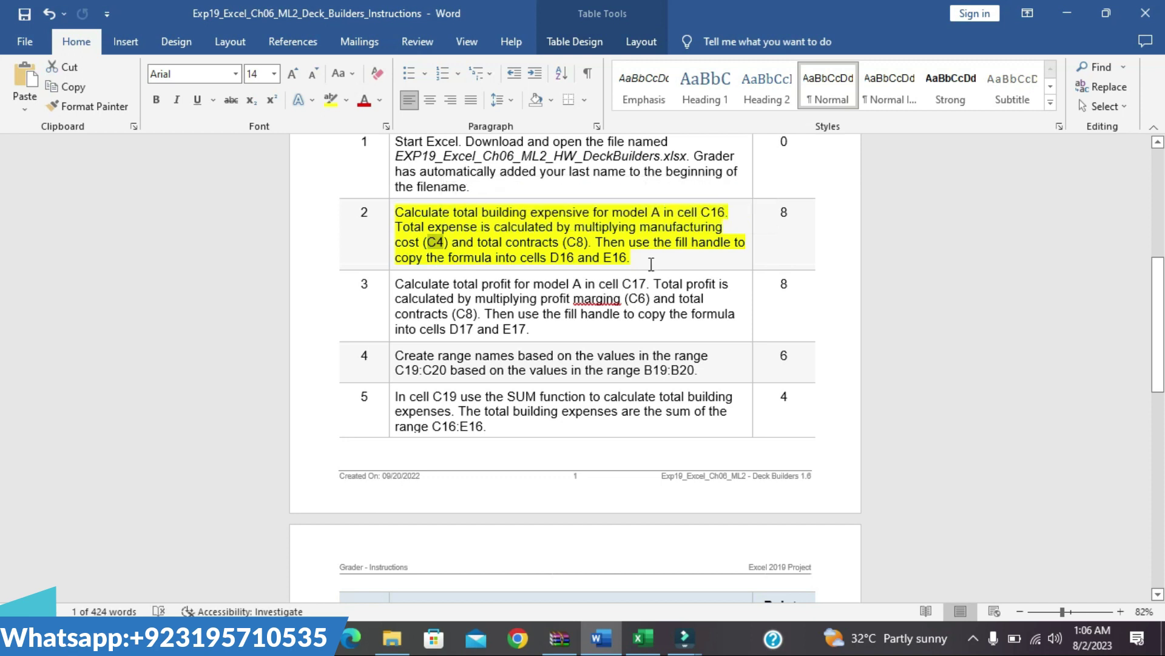
left_click_drag(578, 243, 589, 246)
left_click(646, 636)
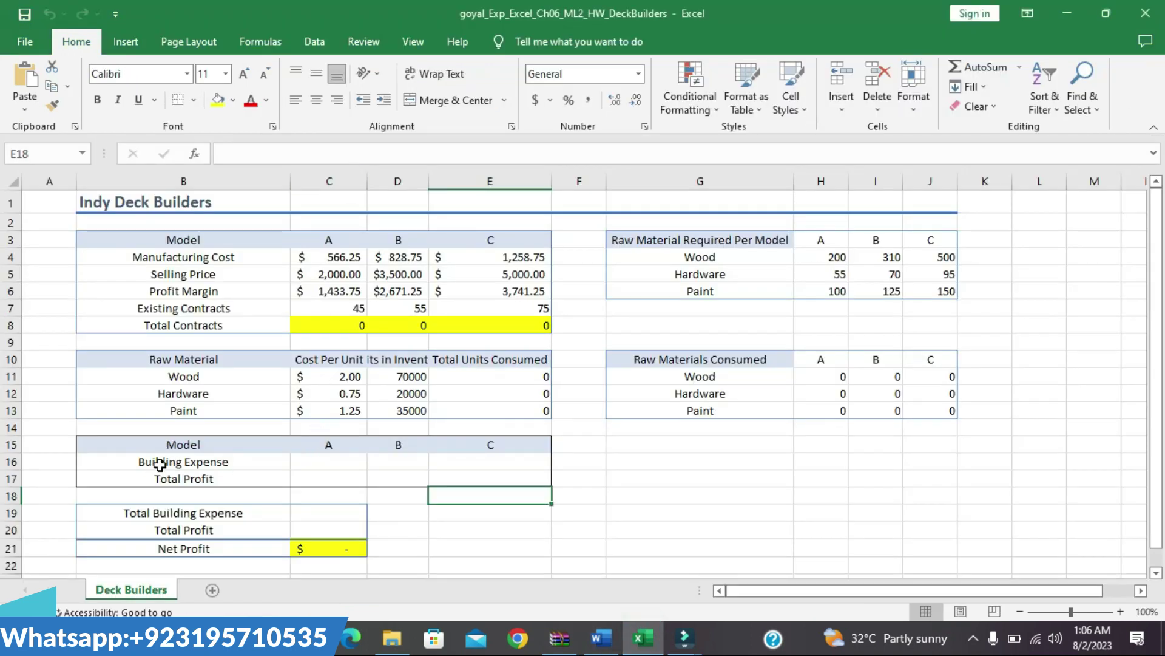
left_click(344, 464)
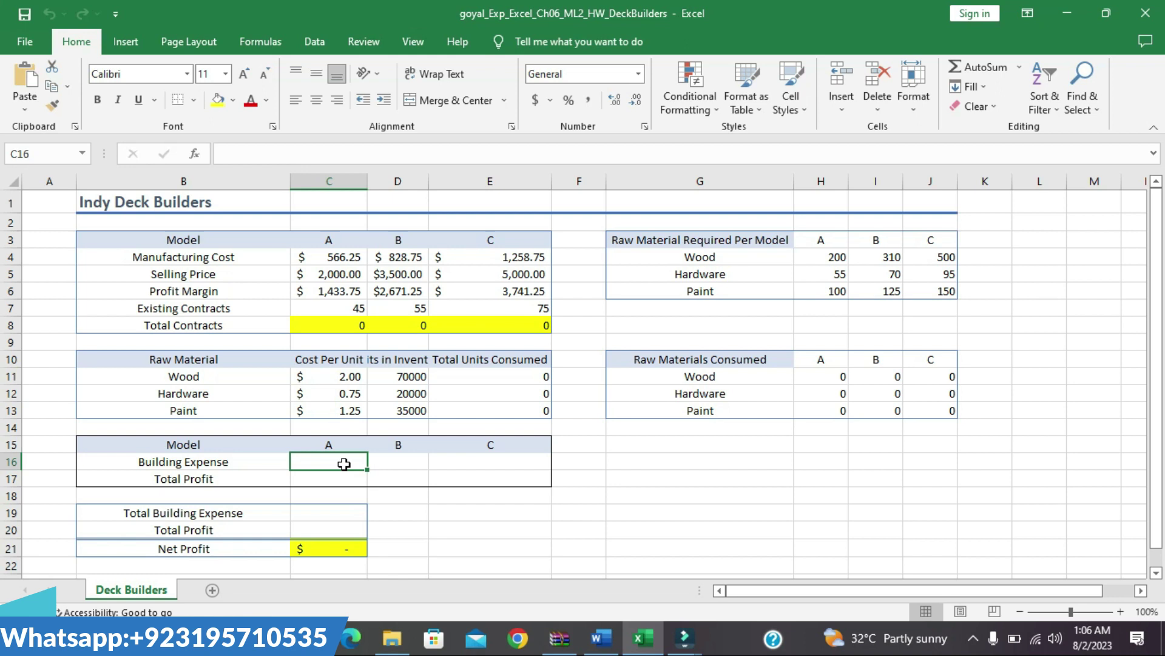
double_click(345, 464)
type("=")
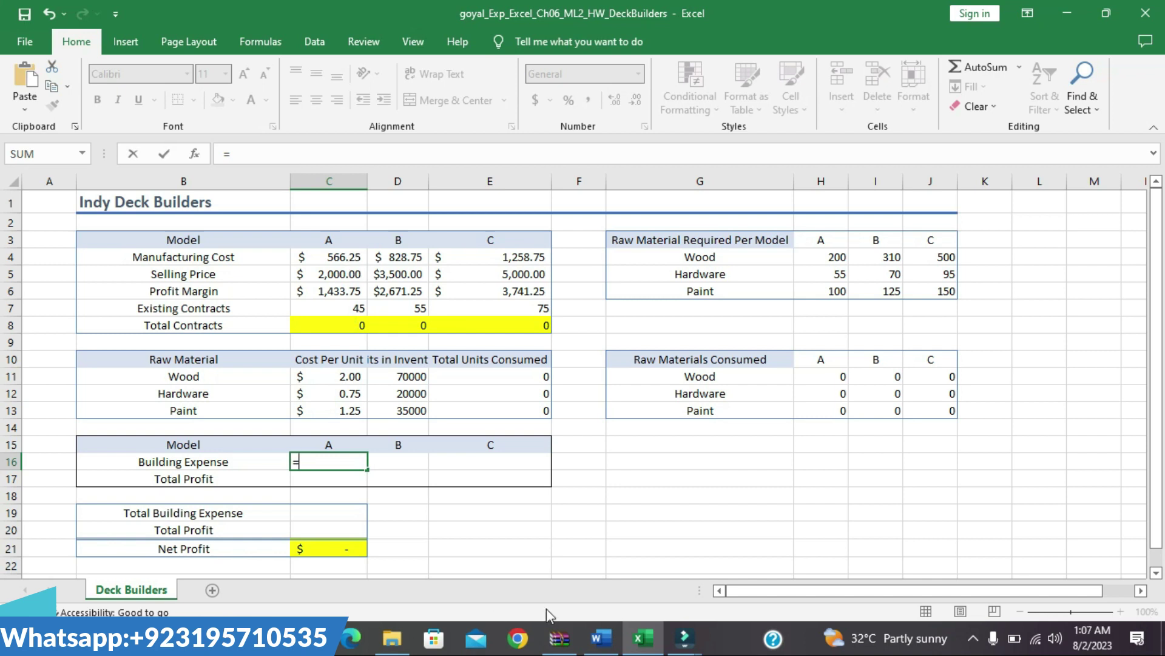
left_click(606, 648)
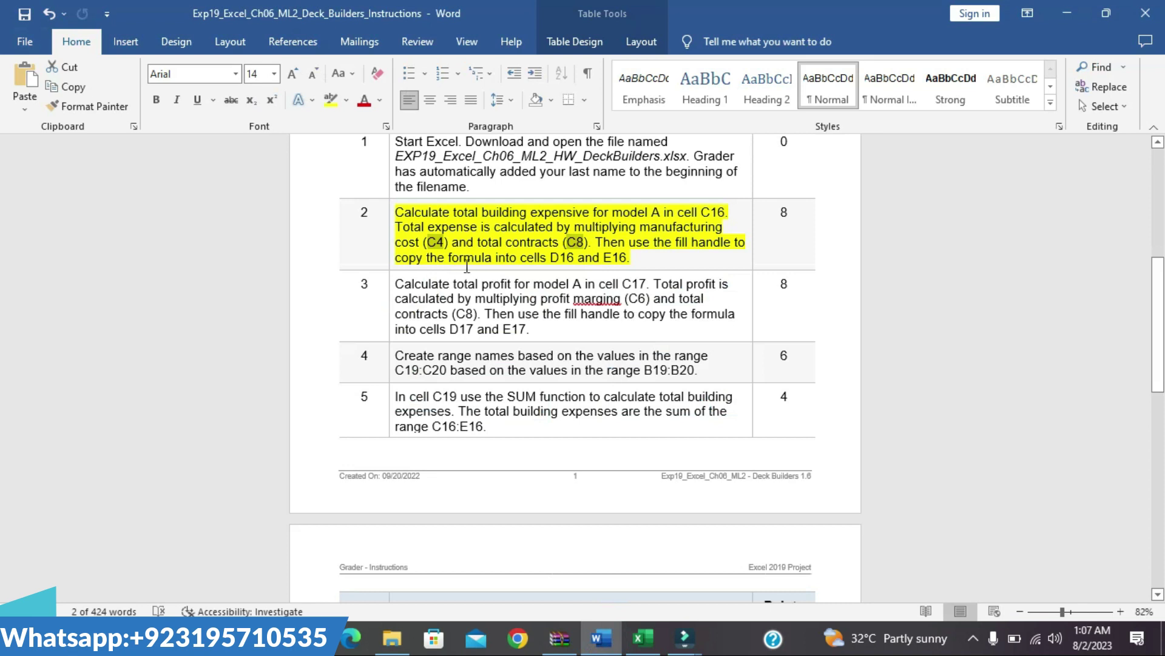
left_click(643, 638)
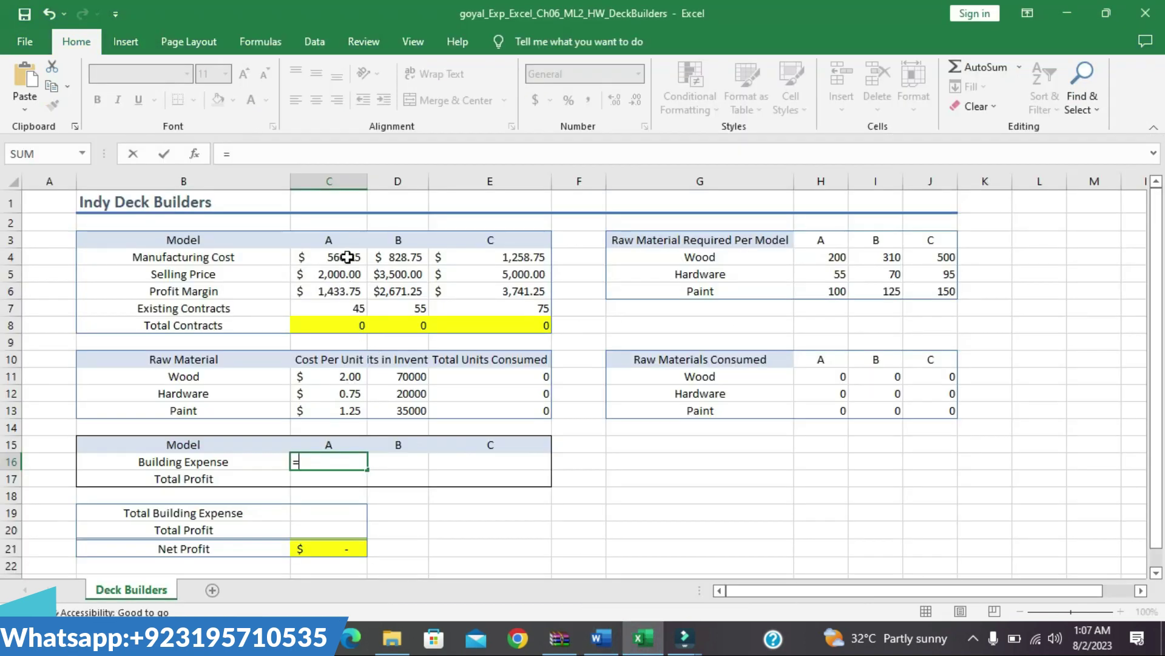
left_click(348, 257)
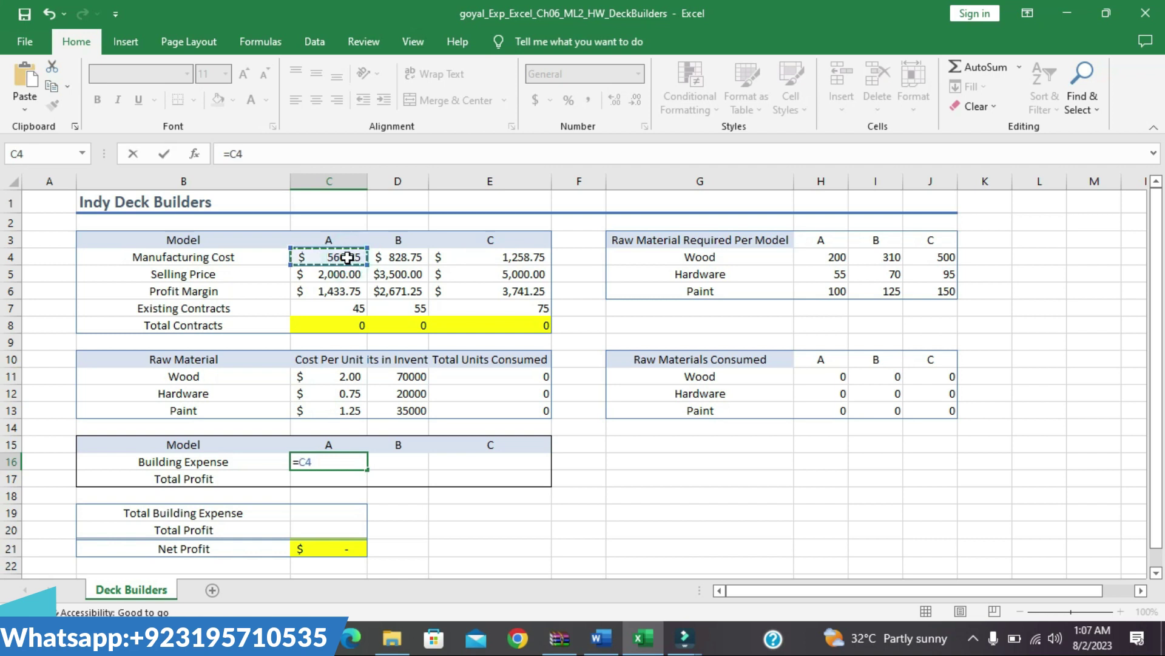
type("*")
left_click(355, 328)
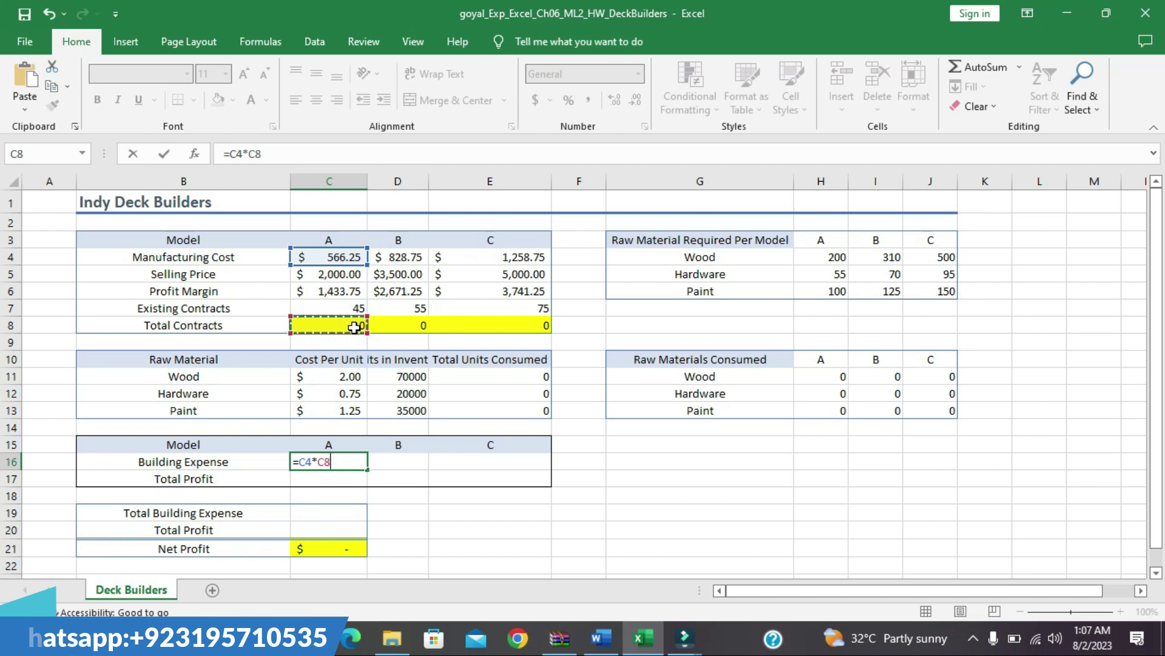
key("BackSpace")
key("BackSpace")
key("BackSpace")
key("BackSpace")
key("BackSpace")
key("BackSpace")
Enter total contracts of 46 in C8, 75 in D8 and 75 in E8.
left_click(354, 326)
type("46")
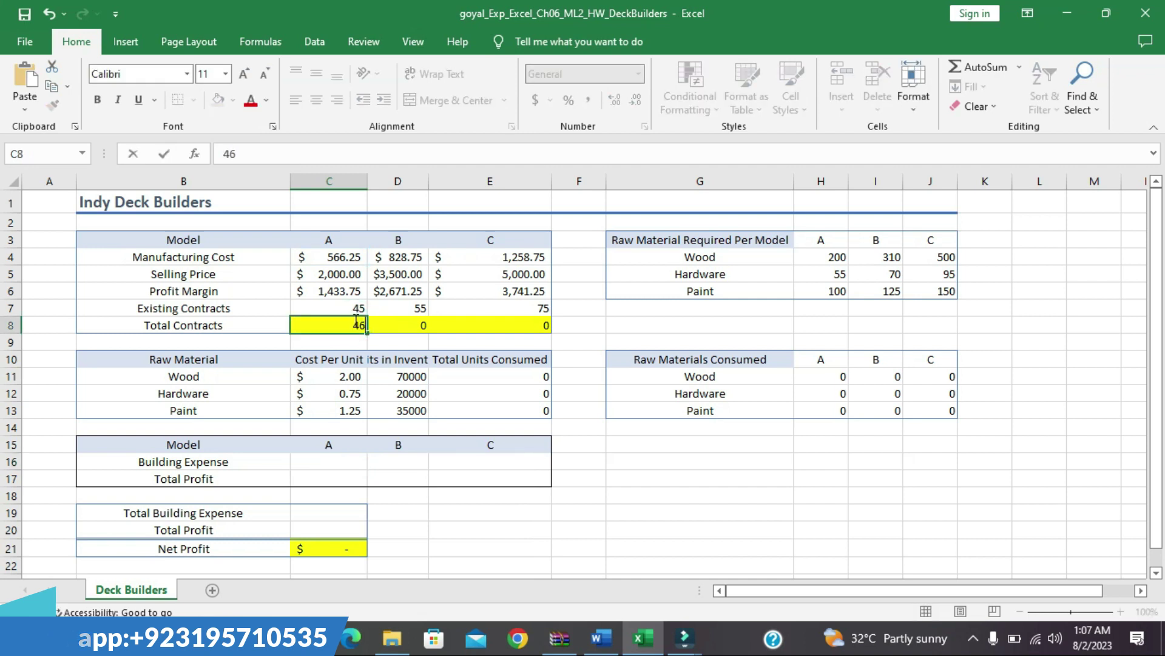
left_click(405, 323)
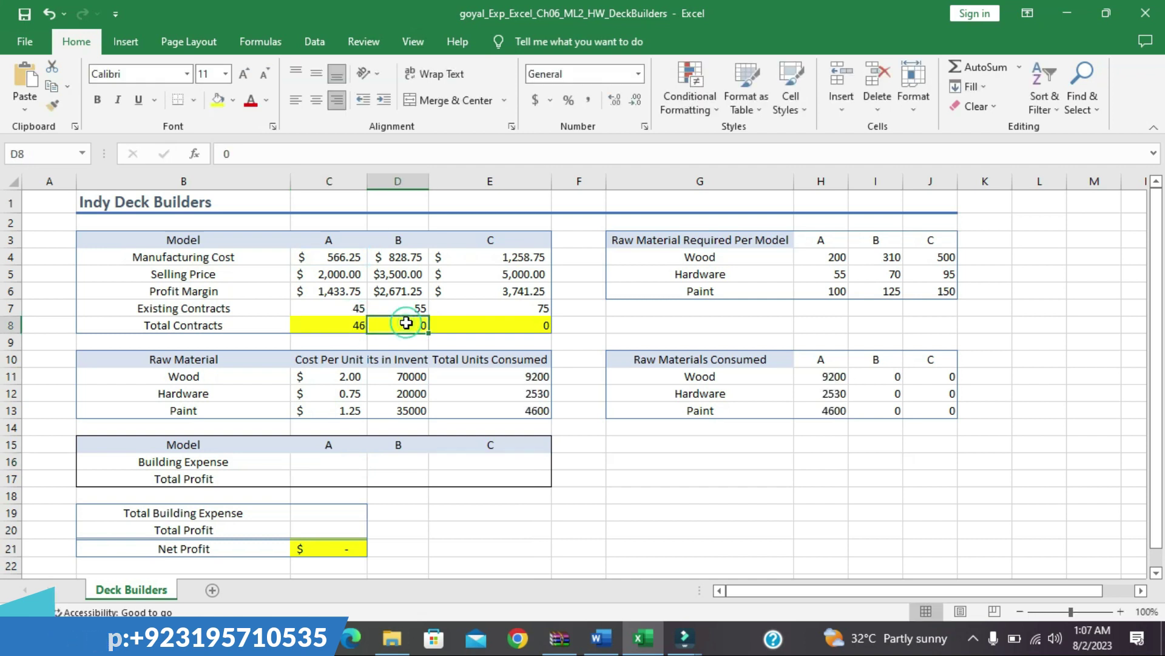
type("75")
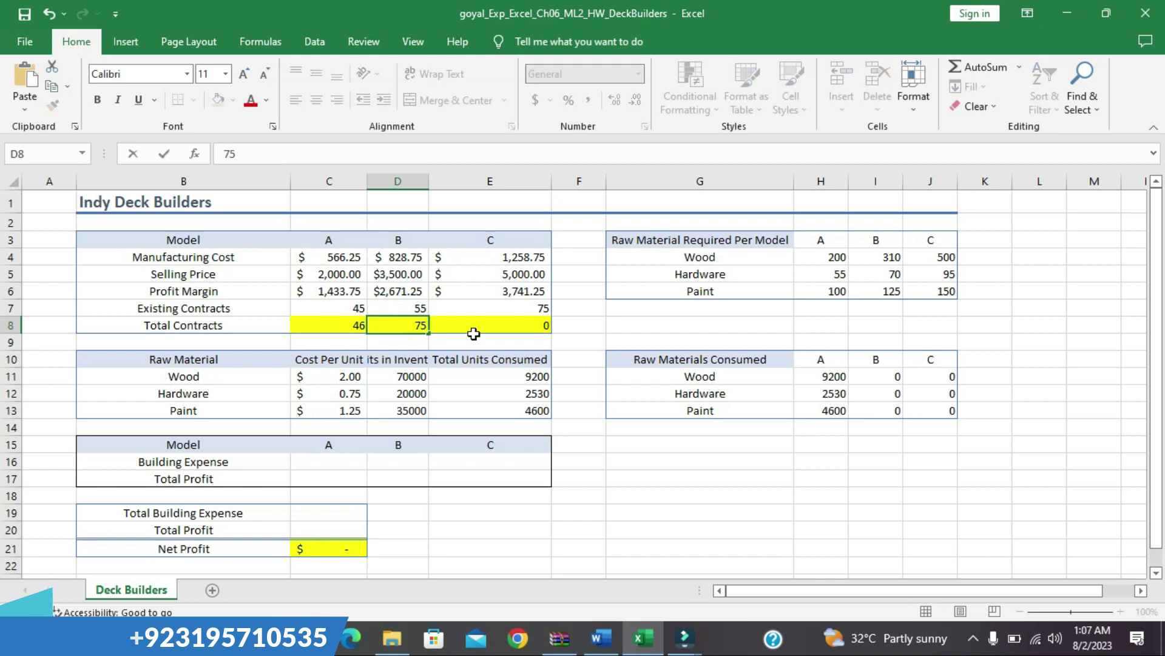
left_click(477, 331)
type("75")
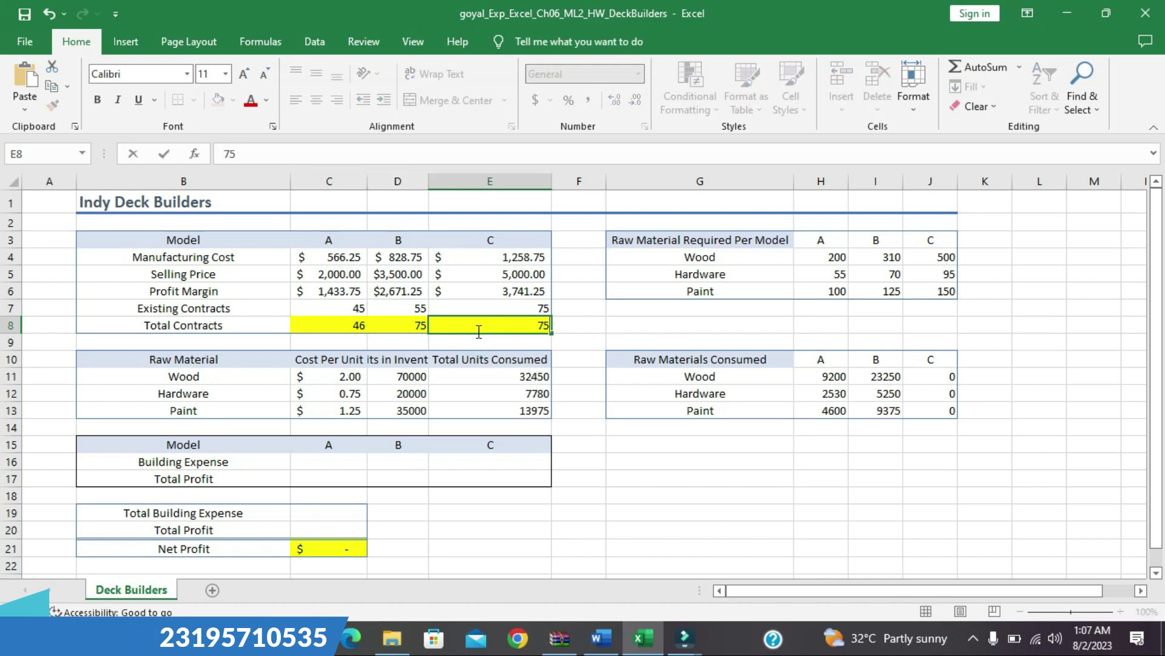
key("Return")
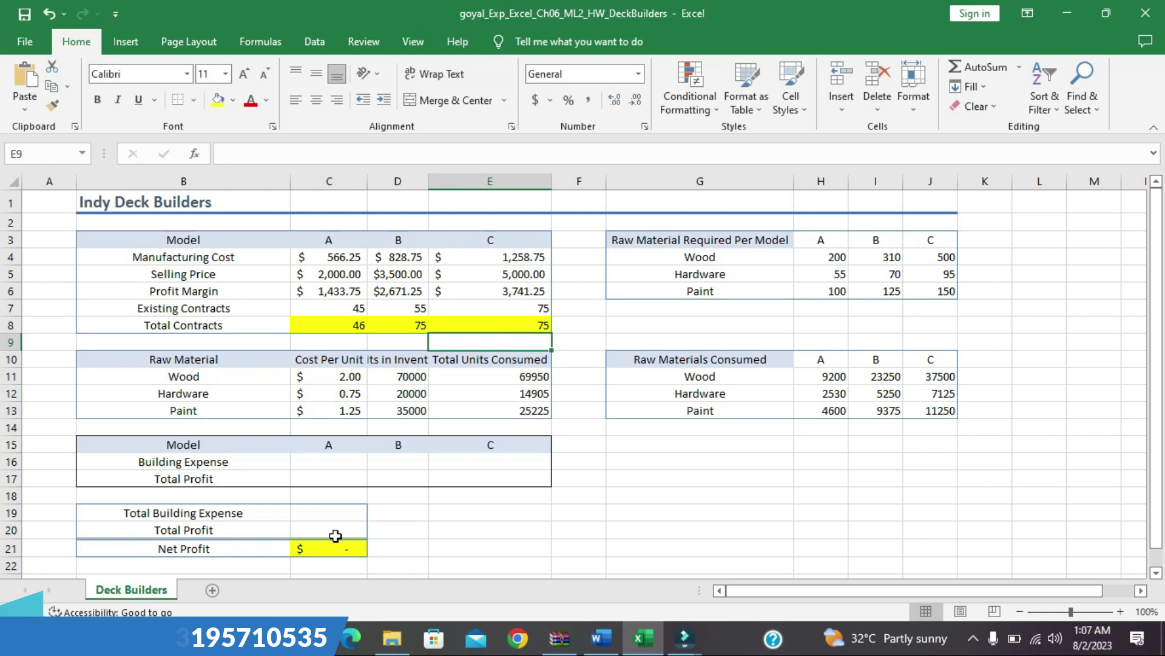
Enter the formula =C4*C8 for Total Building Expense in cell C19.
left_click(336, 514)
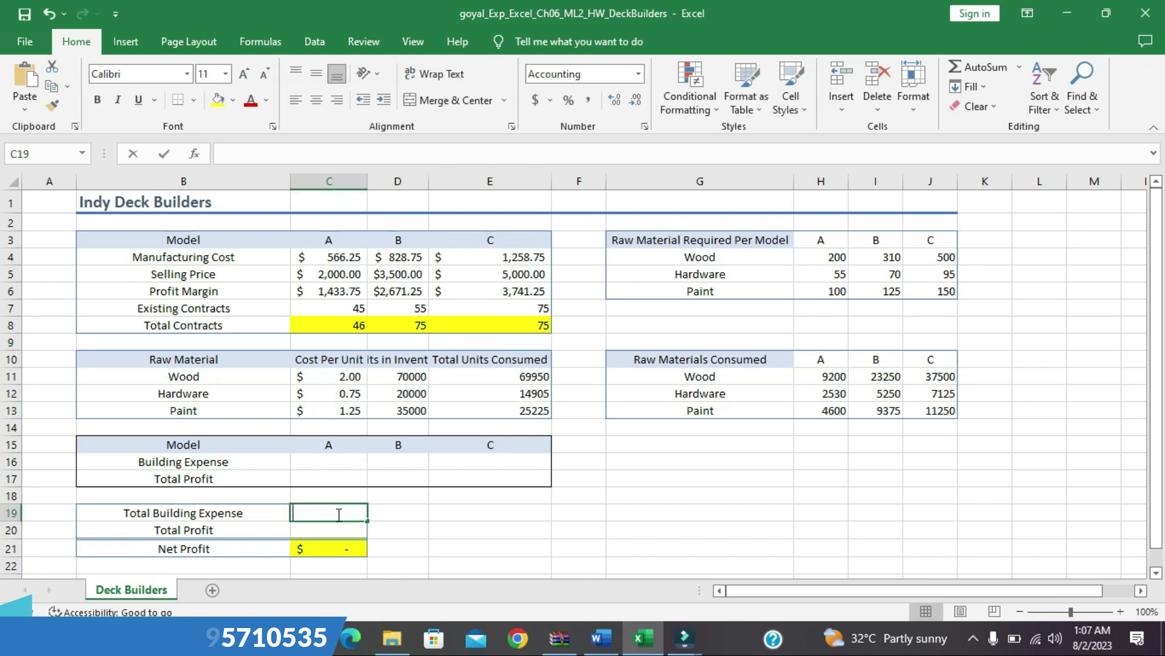
type("=")
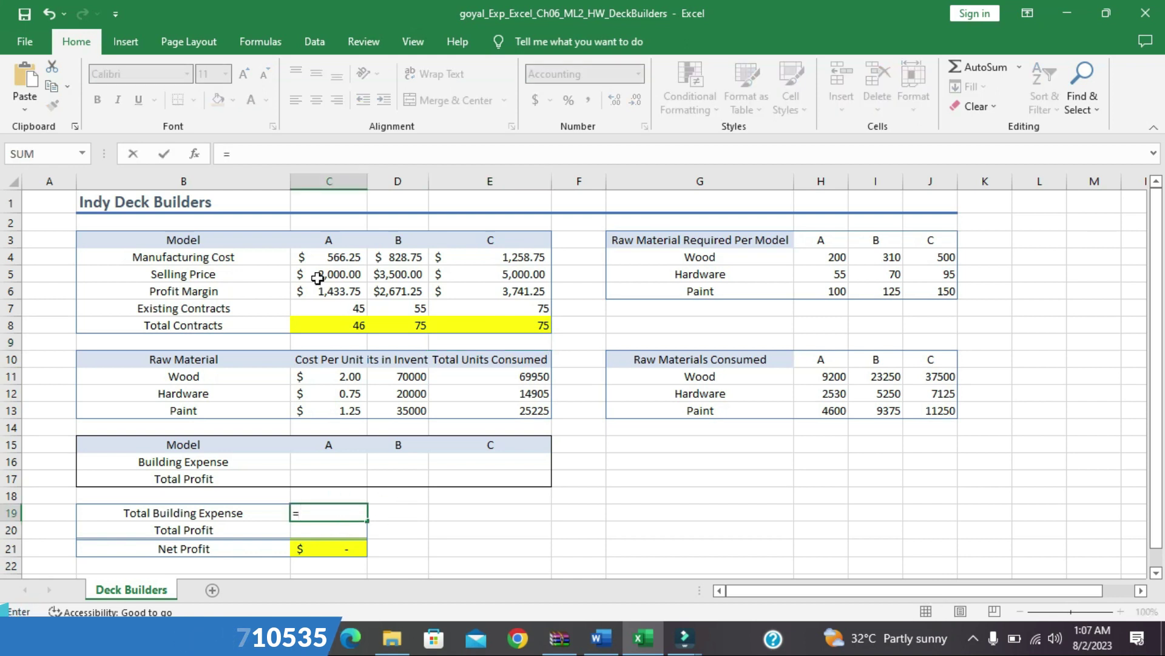
left_click(332, 259)
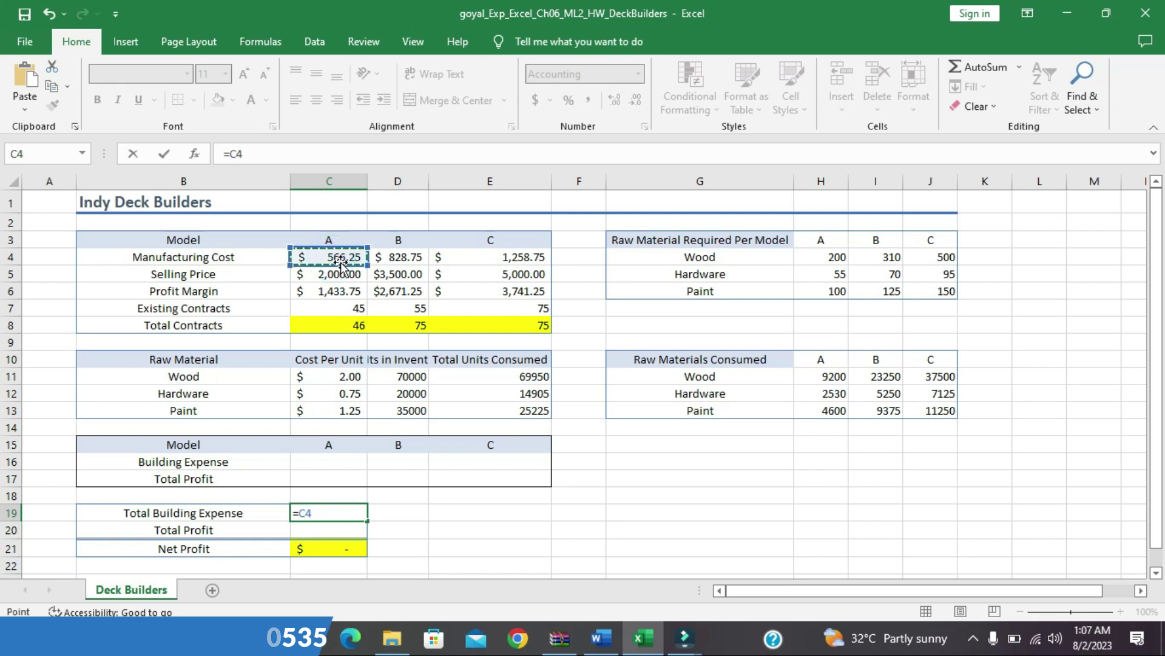
type("*")
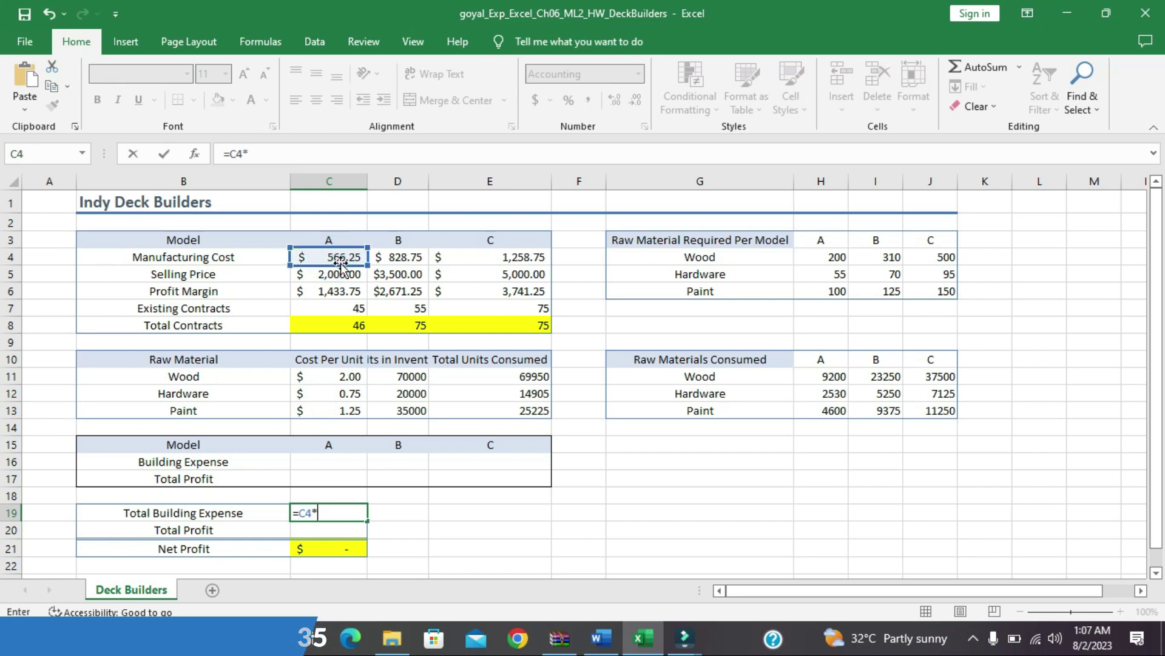
left_click(333, 328)
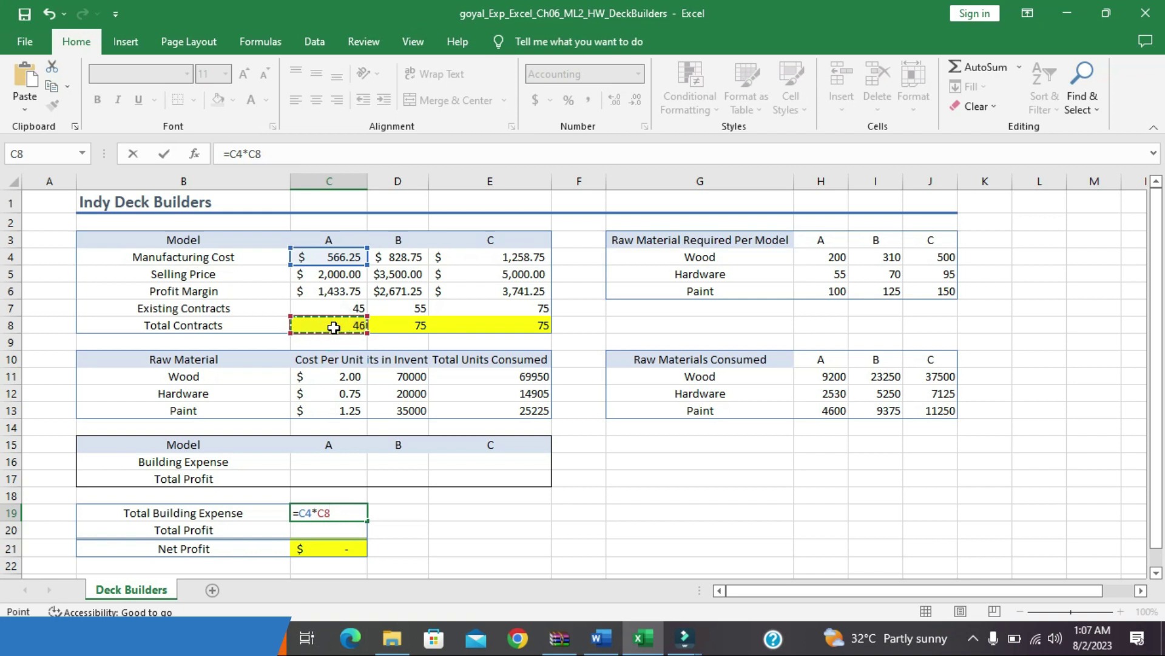
key("Return")
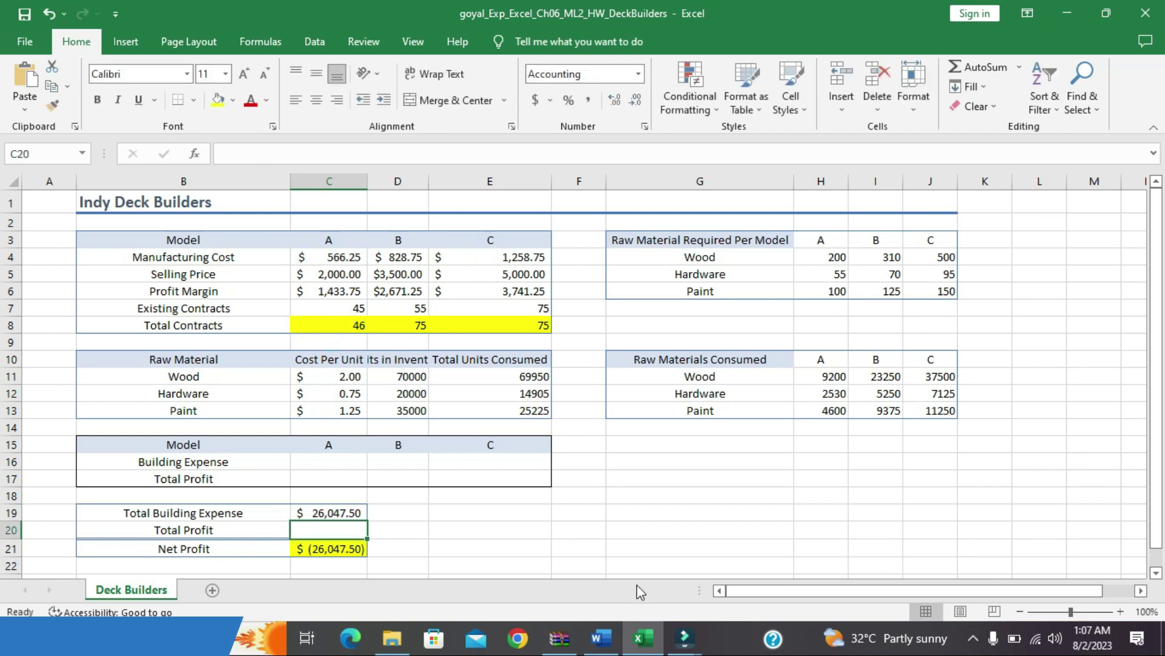
Review the step 2 instructions in Word for the formula's target cells and return to the Excel workbook.
left_click(601, 638)
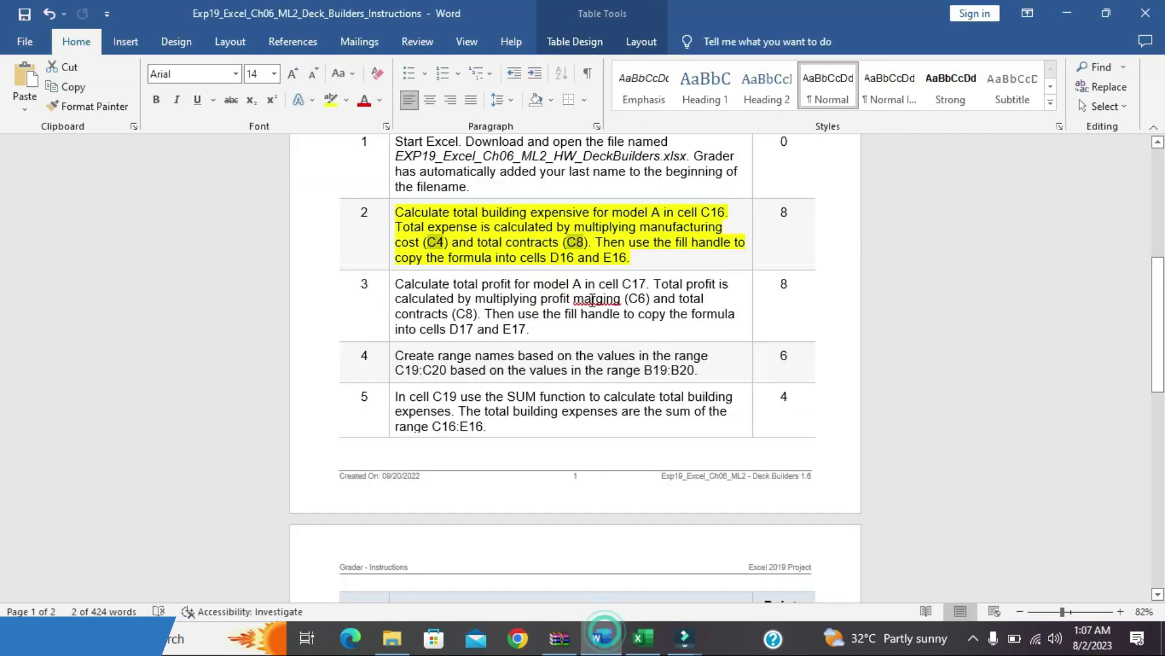
left_click(642, 256)
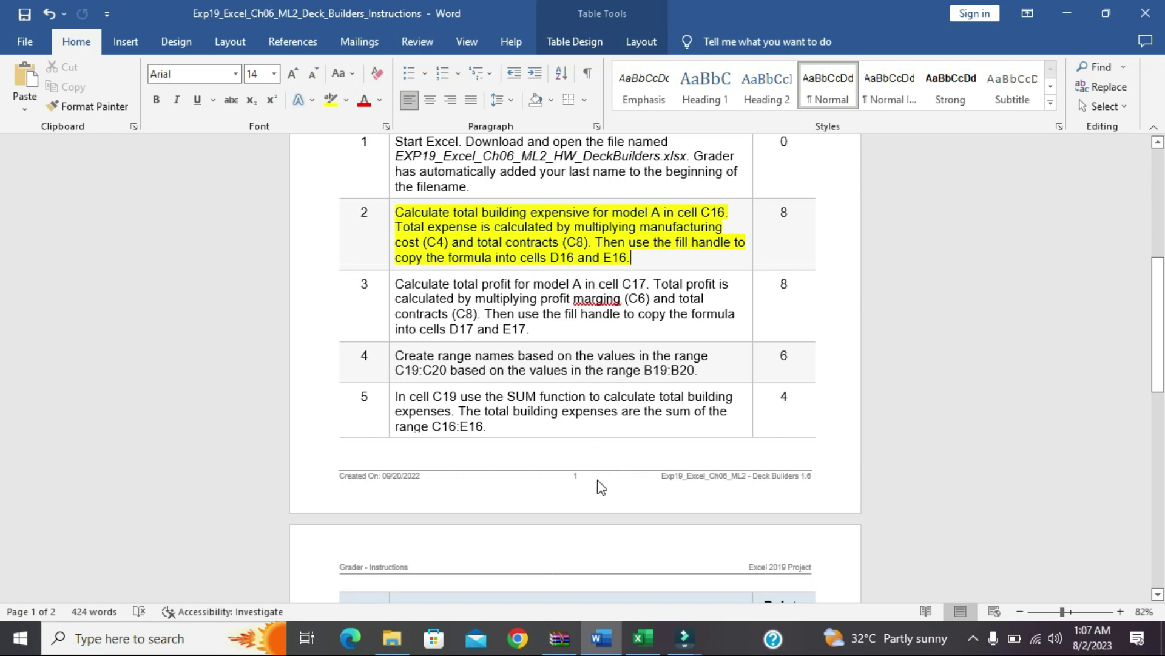
left_click(642, 637)
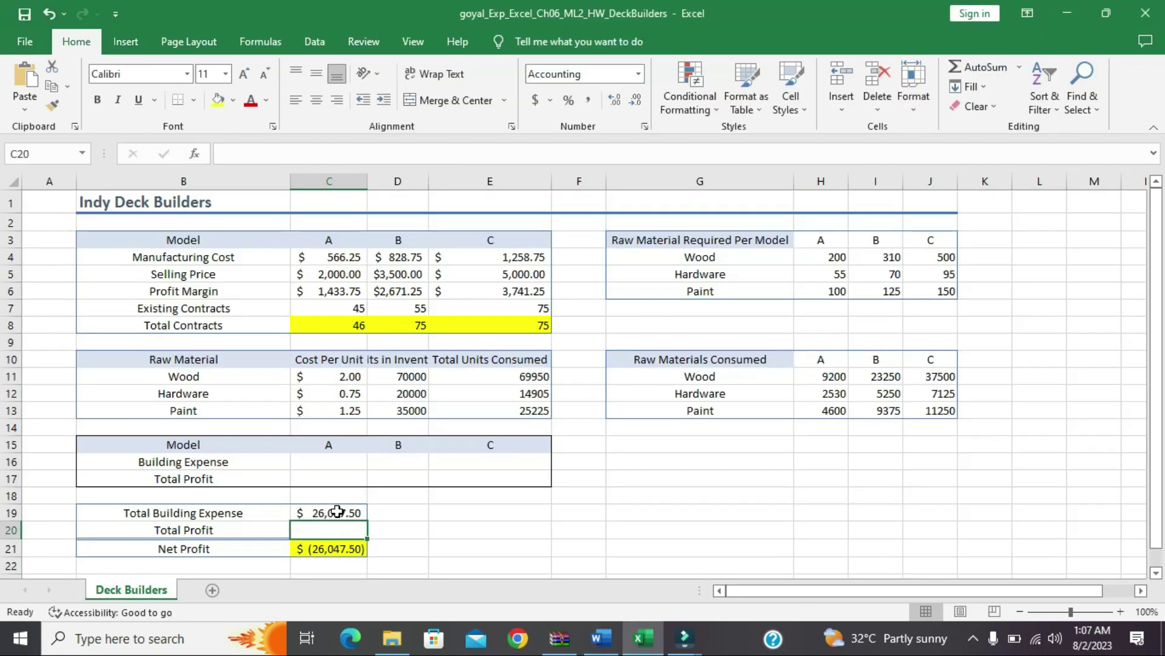
left_click(337, 512)
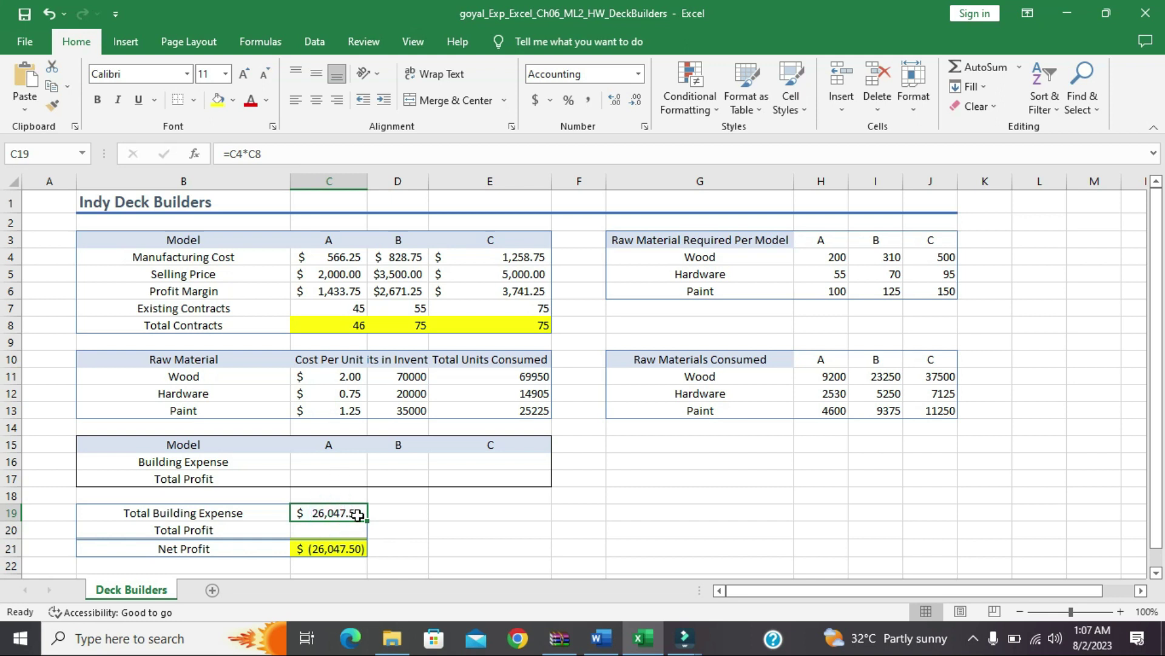
left_click_drag(368, 521, 509, 518)
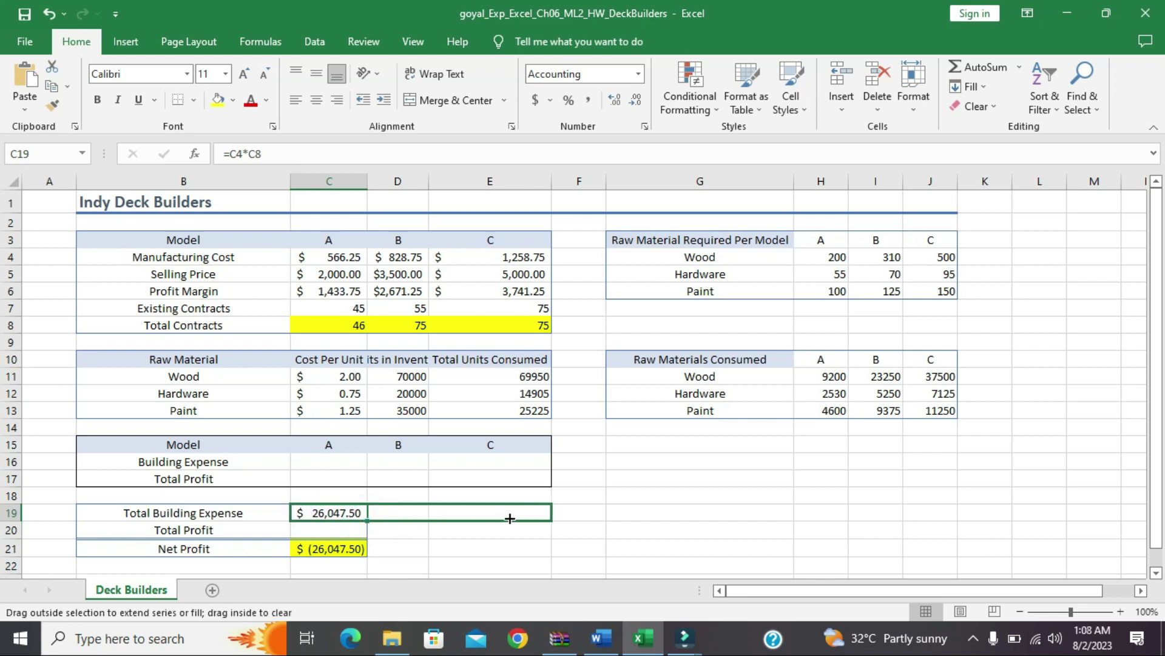
left_click_drag(510, 517, 384, 512)
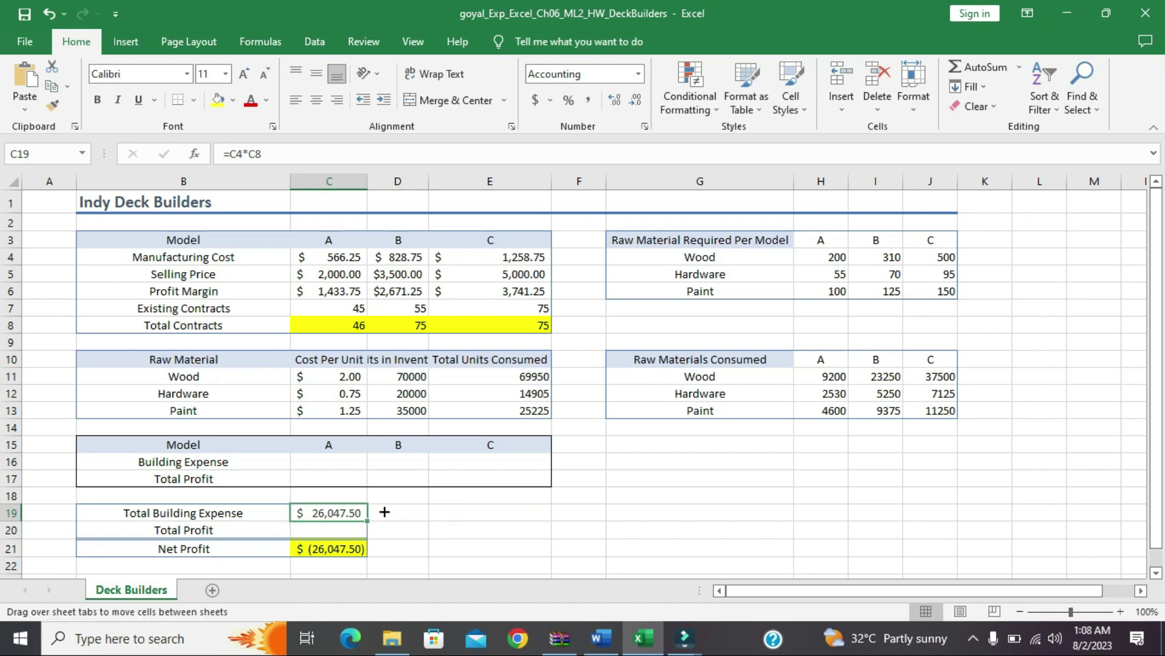
Delete the formula from the Total Building Expense cell C19.
double_click(341, 512)
key("BackSpace")
key("BackSpace")
key("BackSpace")
key("BackSpace")
key("BackSpace")
key("BackSpace")
Calculate model A's building expense in C16 with the formula =C4*C8.
left_click(350, 458)
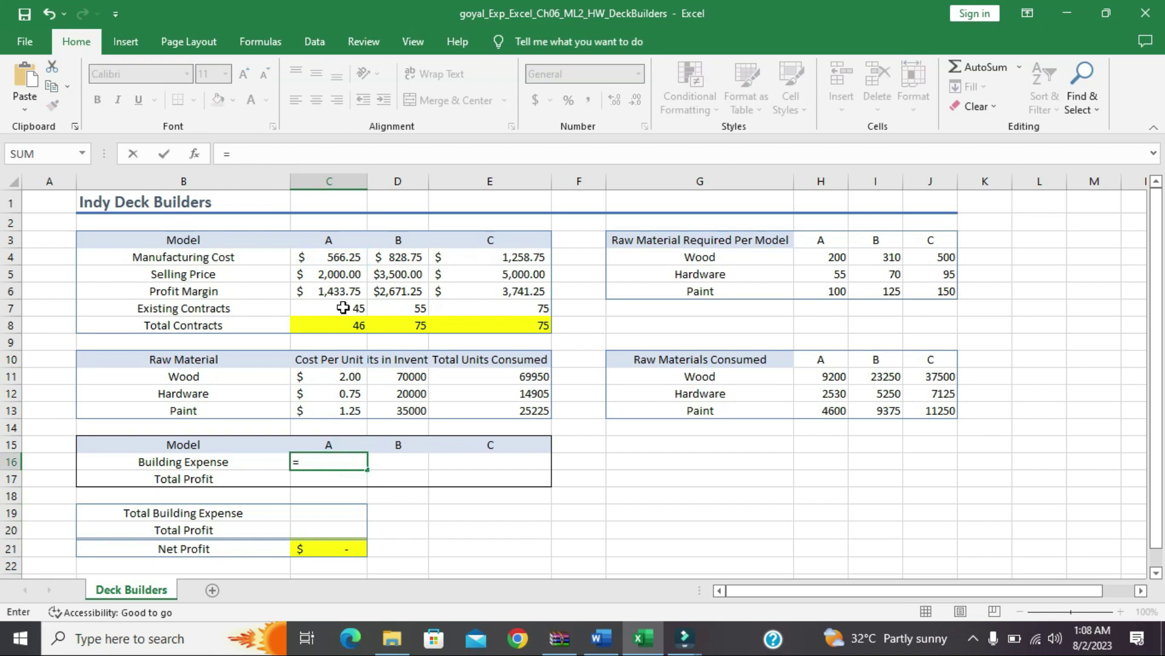
left_click(344, 254)
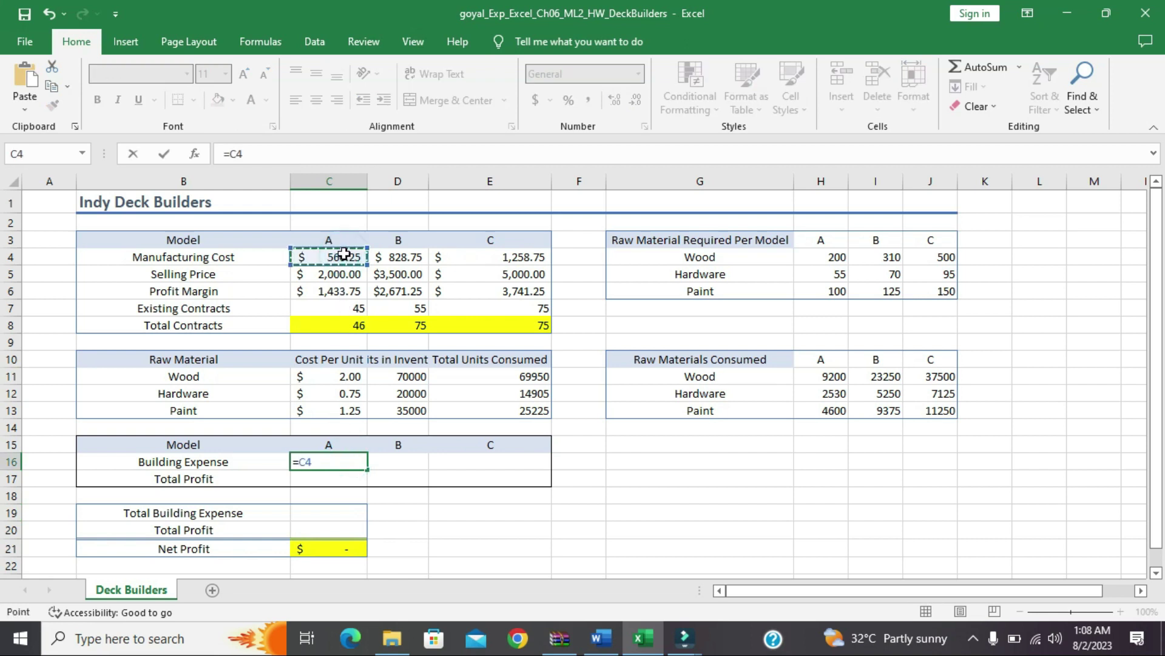
type("*")
left_click(340, 325)
key("Return")
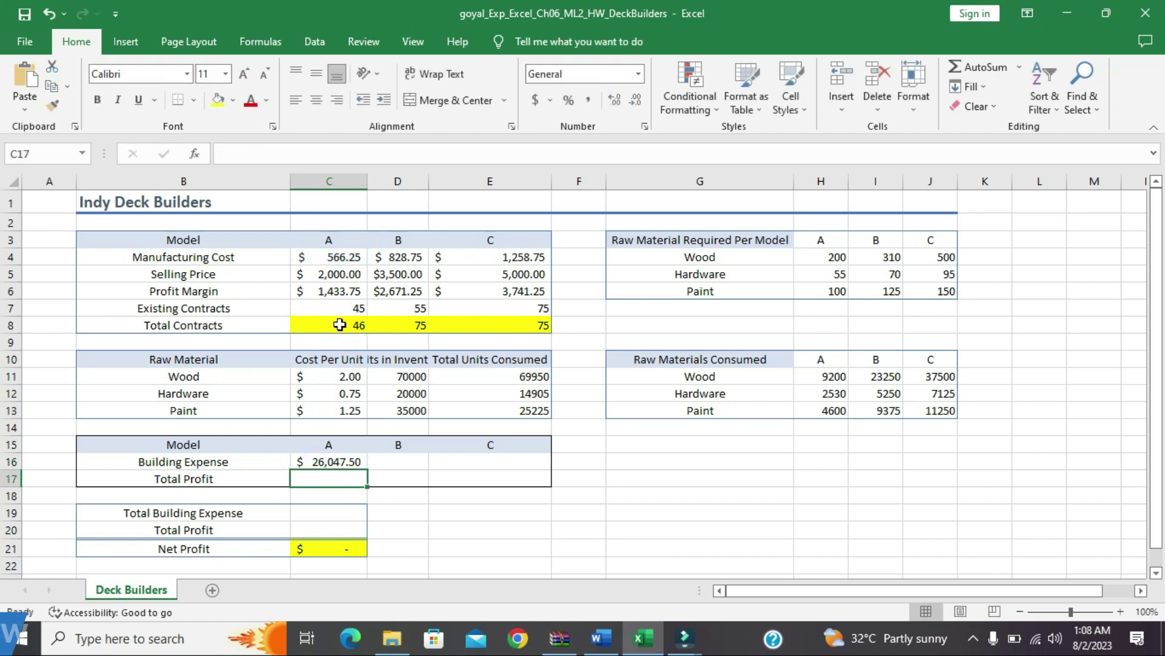
Fill the building expense formula from C16 into D16 and E16, and widen column D to fit its values.
left_click(359, 463)
left_click_drag(368, 467, 522, 471)
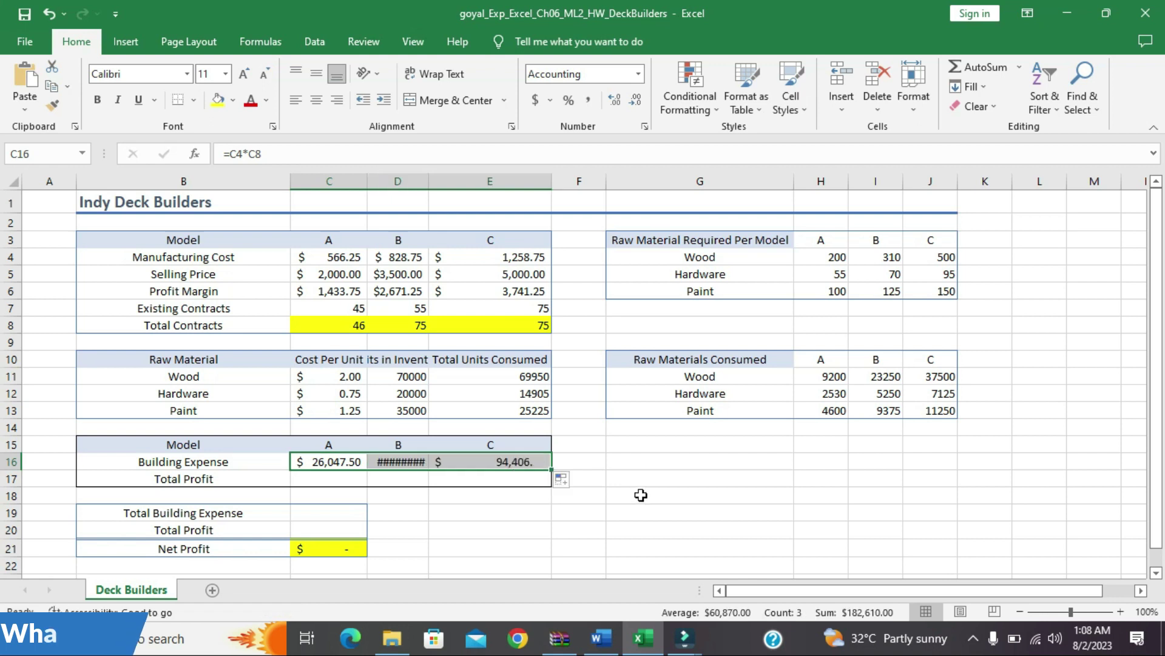
left_click_drag(430, 182, 441, 182)
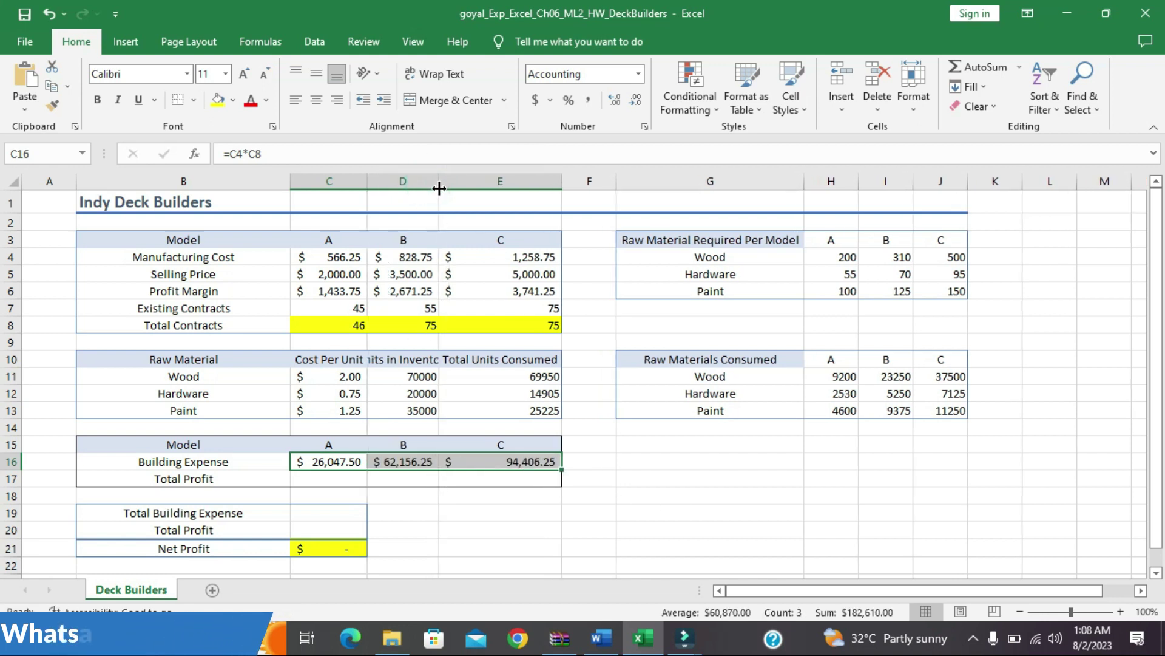
left_click(629, 545)
Switch to the Word instructions, clear the yellow highlight from step 2 and highlight the step 3 text in yellow.
left_click(601, 637)
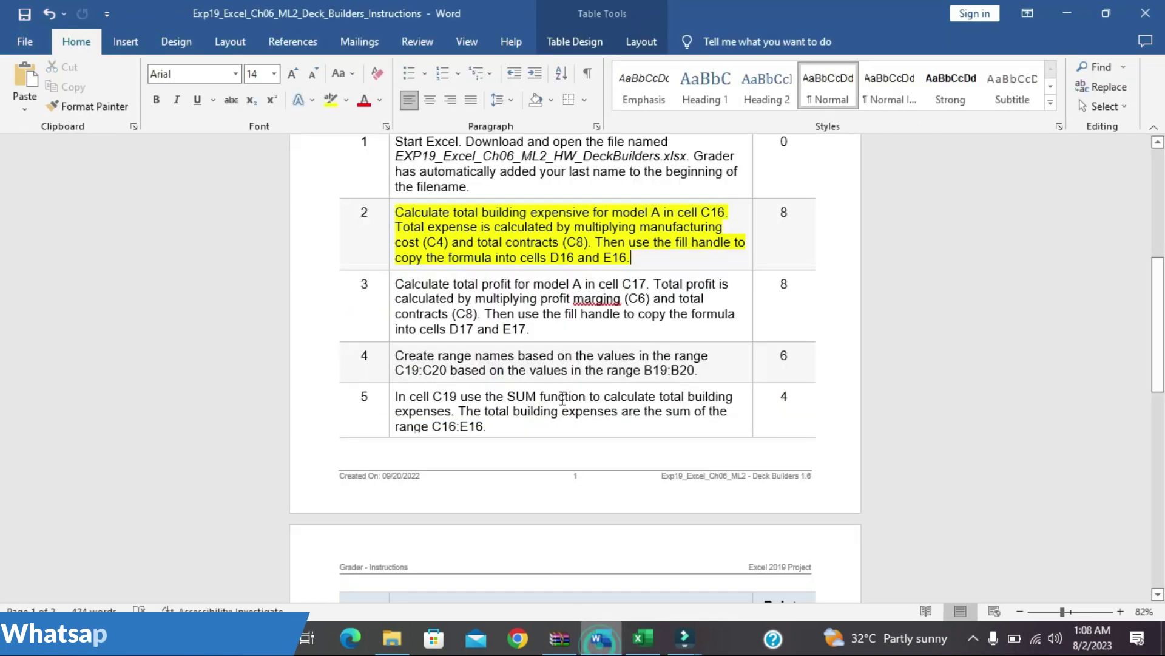
left_click(391, 213)
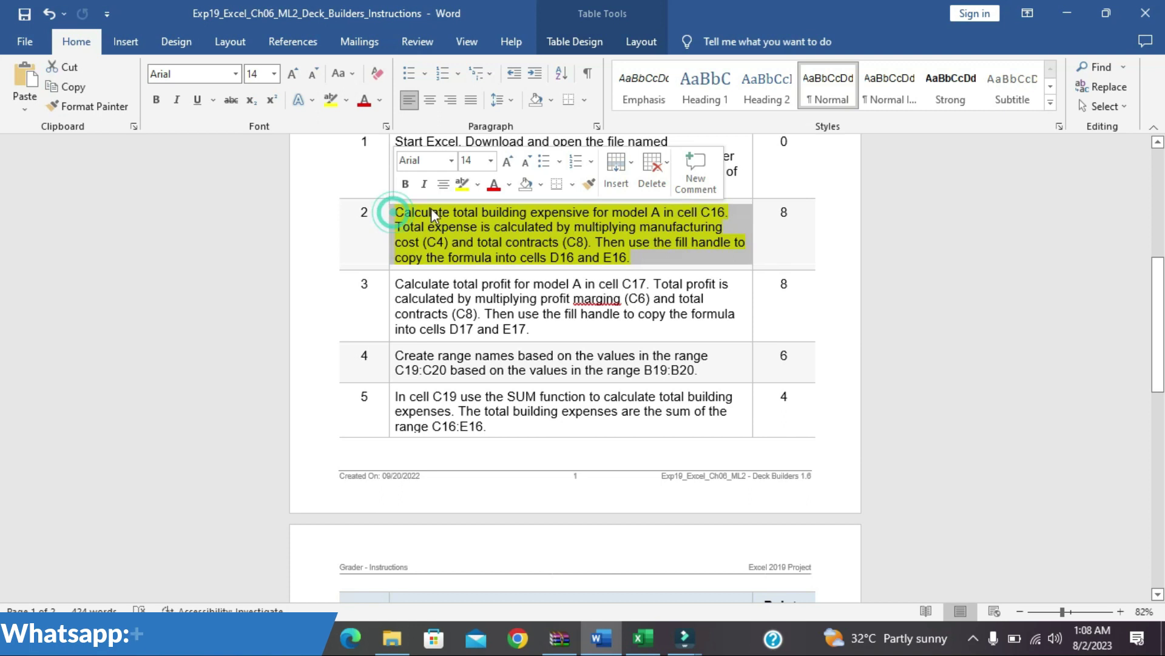
left_click(462, 185)
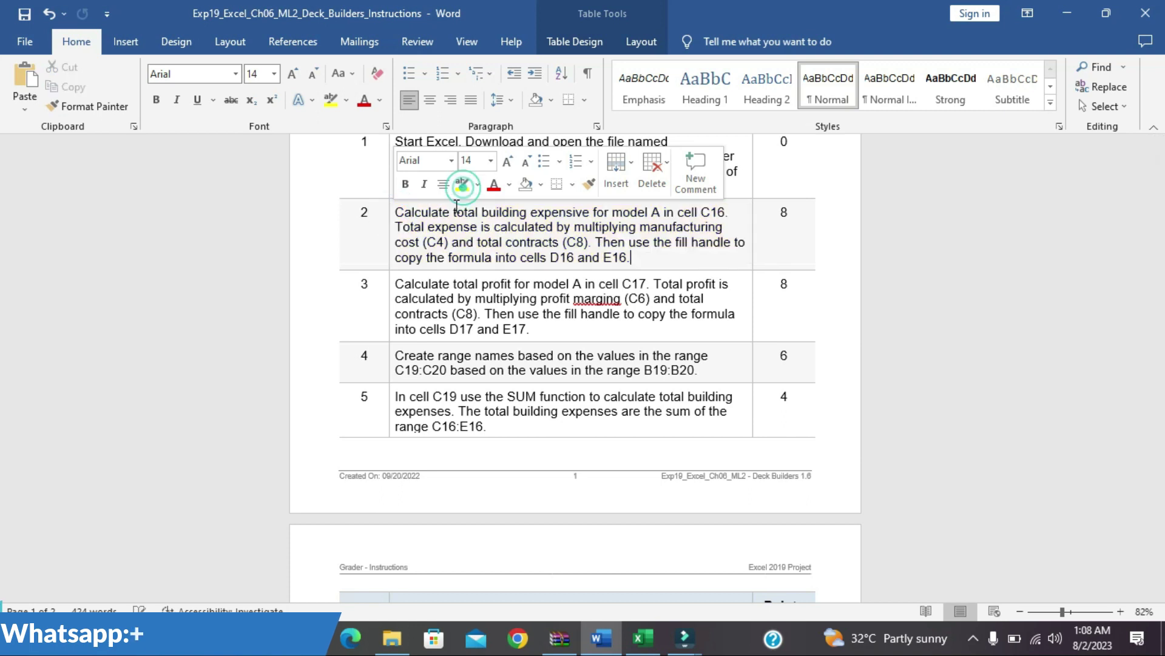
left_click(394, 282)
left_click(463, 257)
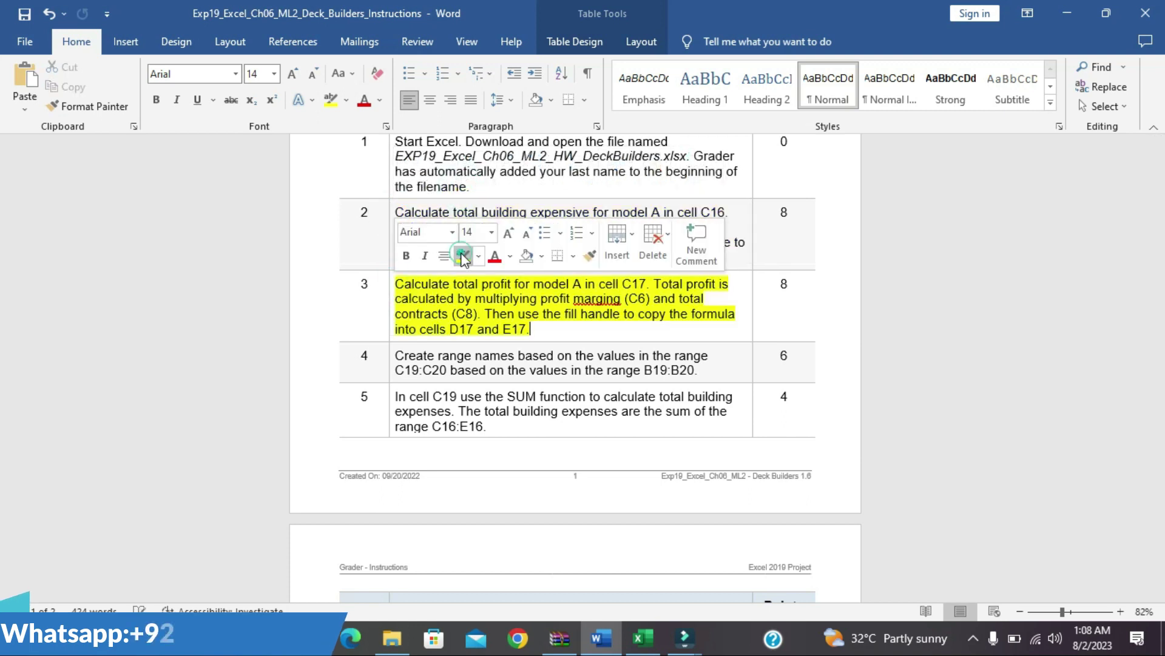
Select the cell reference C17 in the step 3 instructions and switch back to the Excel workbook.
left_click(755, 307)
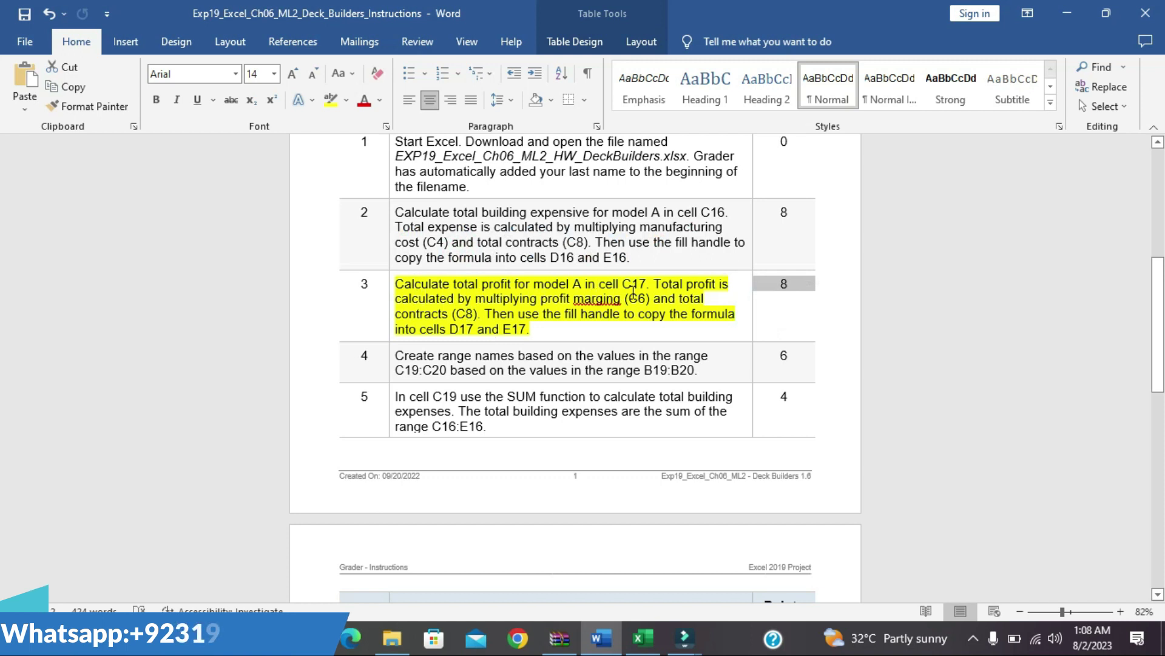
left_click_drag(627, 284, 645, 283)
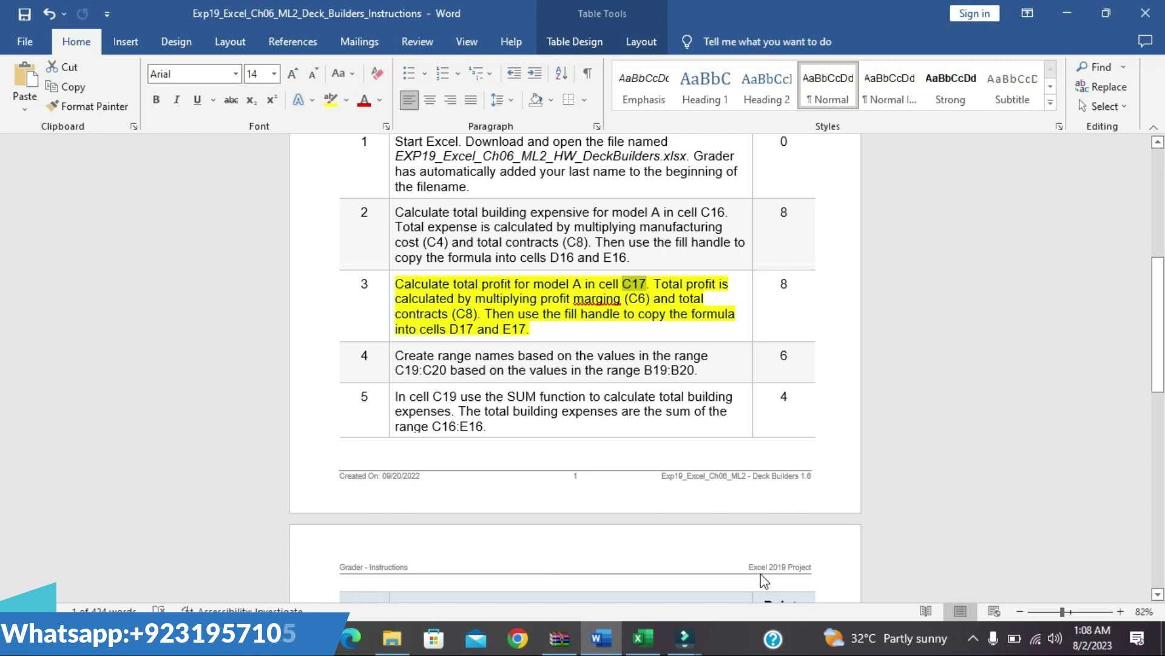
left_click(642, 638)
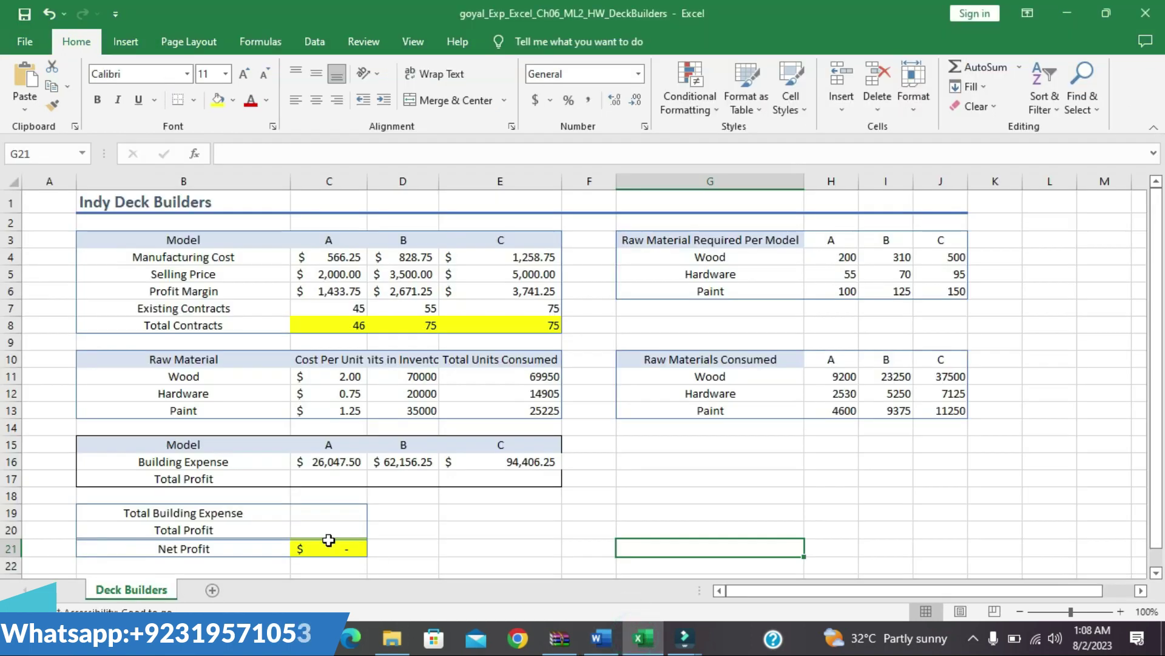
Calculate model A's total profit in C17 with the formula =C6*C8.
left_click(347, 477)
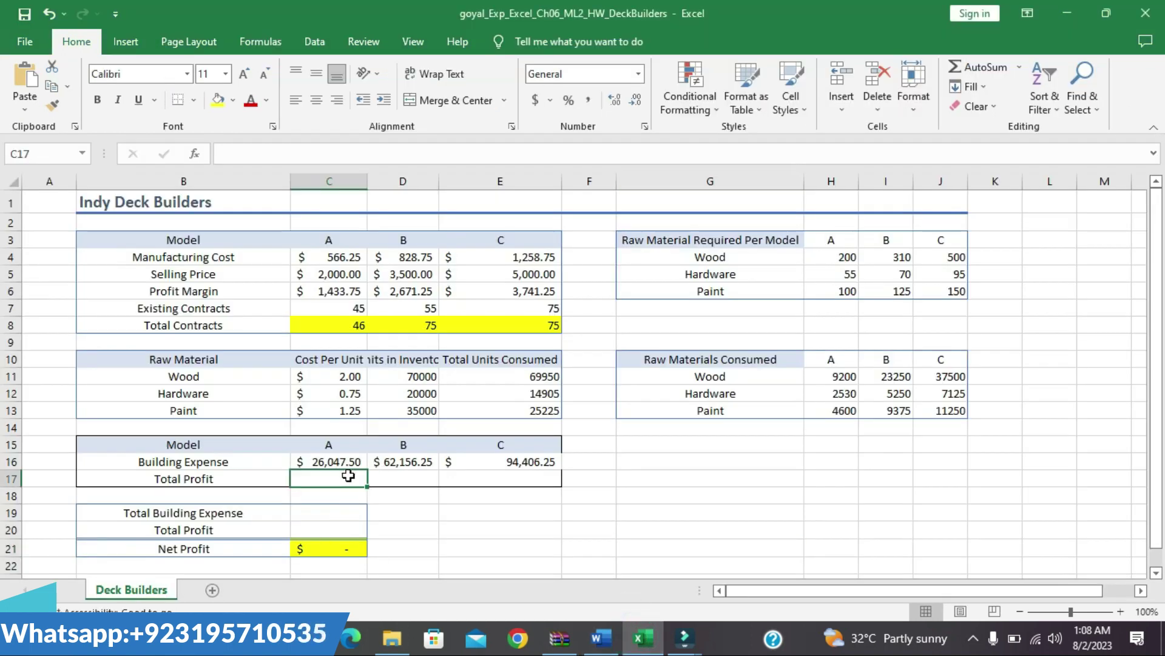
type("=")
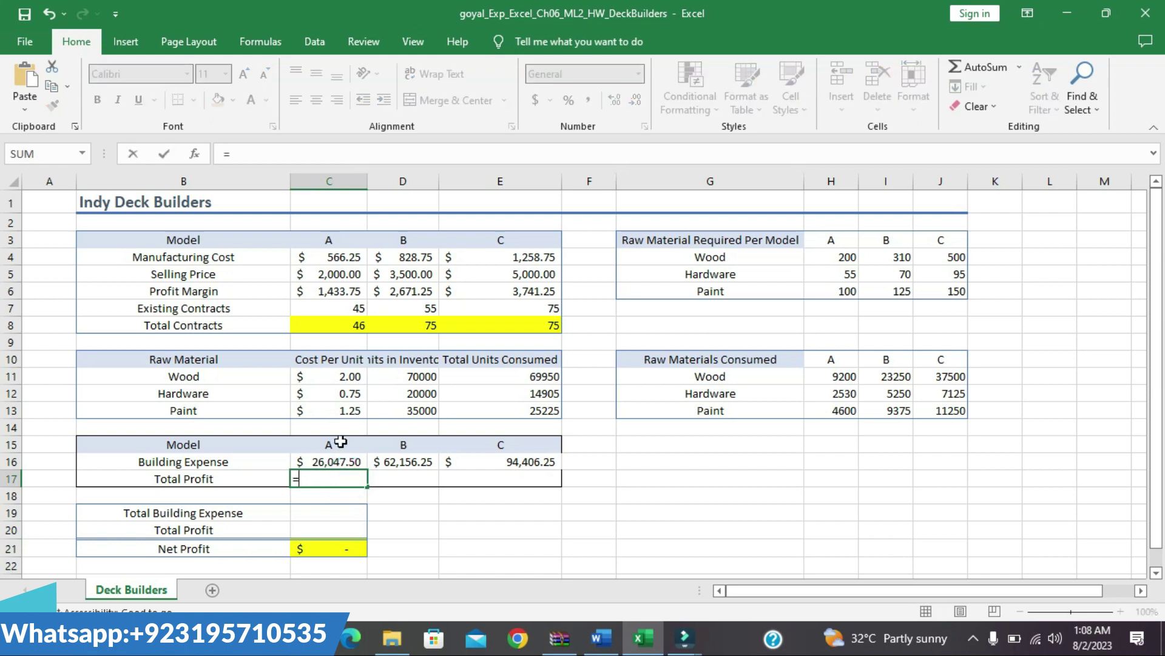
left_click(341, 289)
type("*")
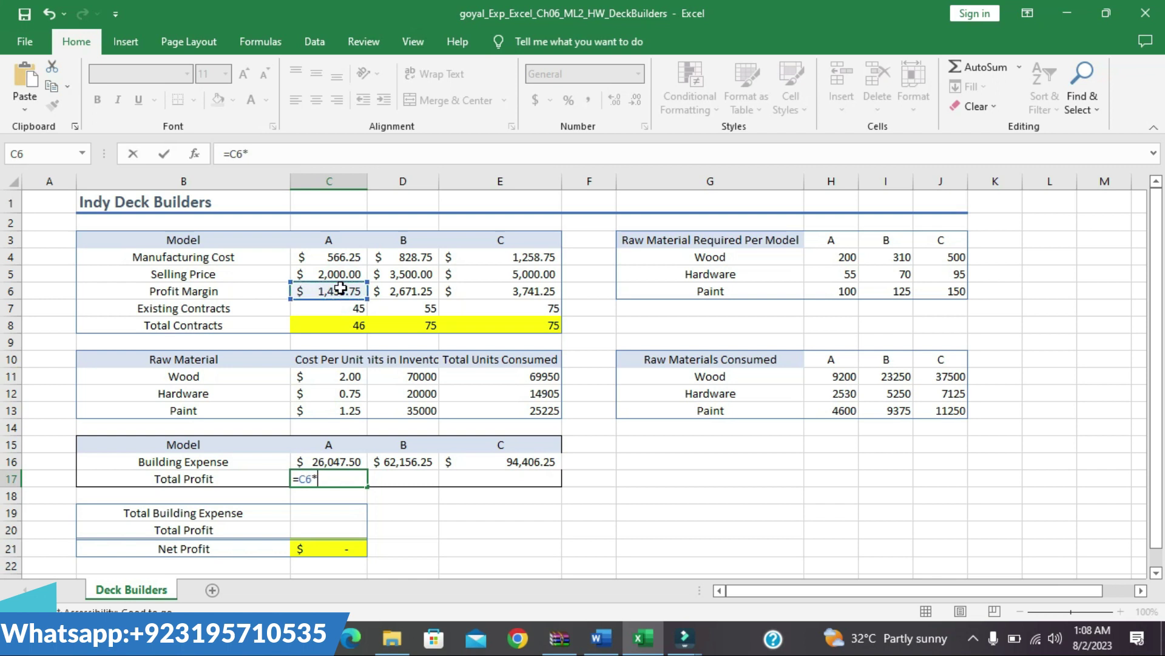
left_click(338, 325)
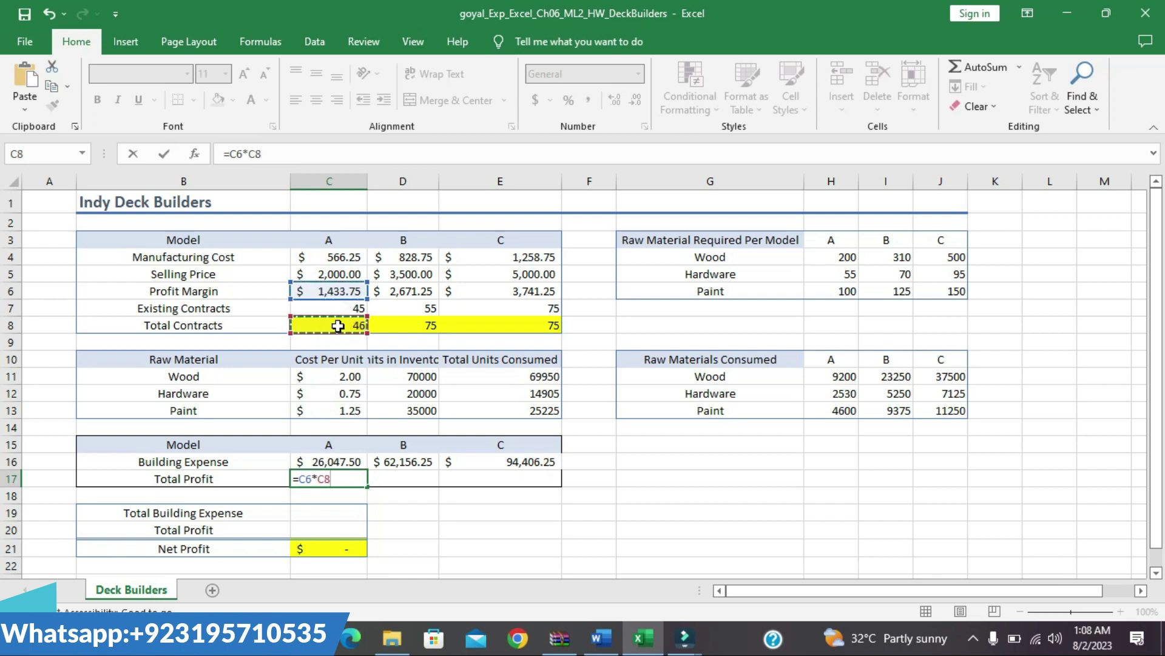
key("Return")
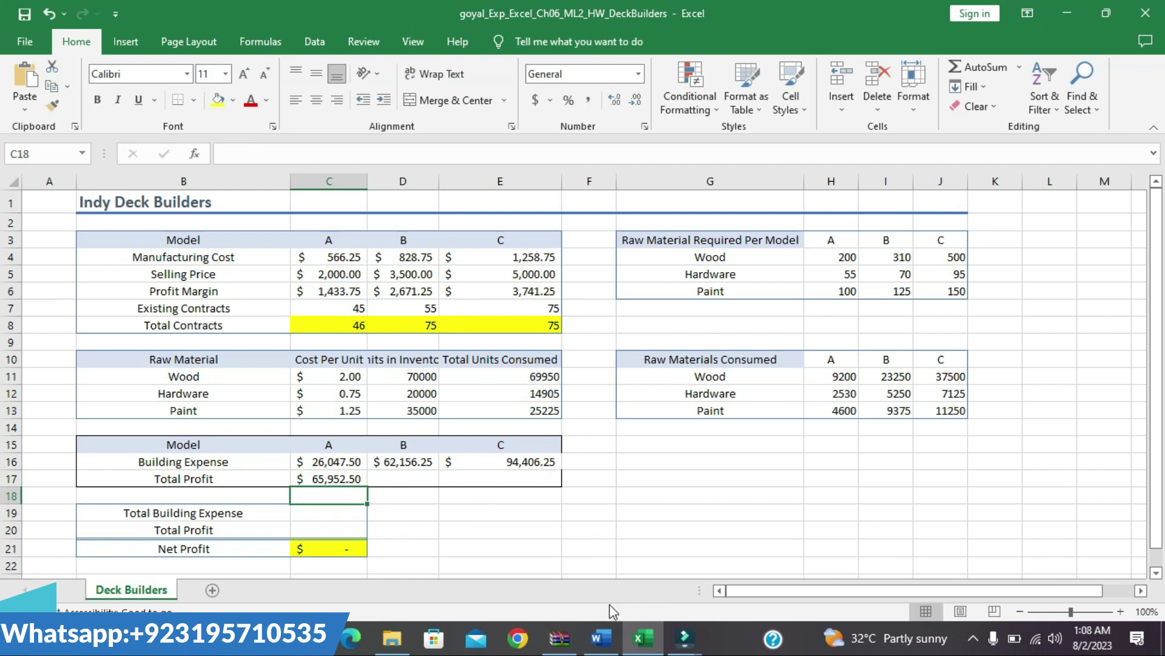
Check in the Word instructions where step 3 wants the profit formula copied, and return to the Excel workbook.
left_click(601, 638)
left_click(662, 314)
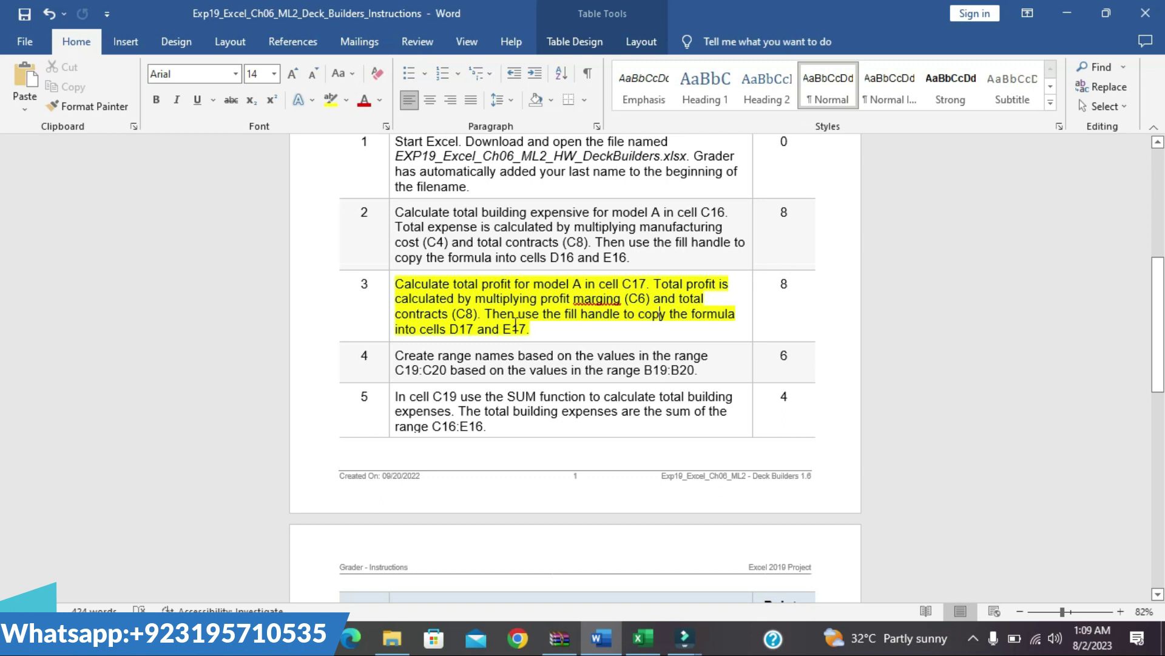
left_click(642, 637)
Fill the total profit formula from C17 across D17 and E17, widening column D to fit its values.
left_click(352, 483)
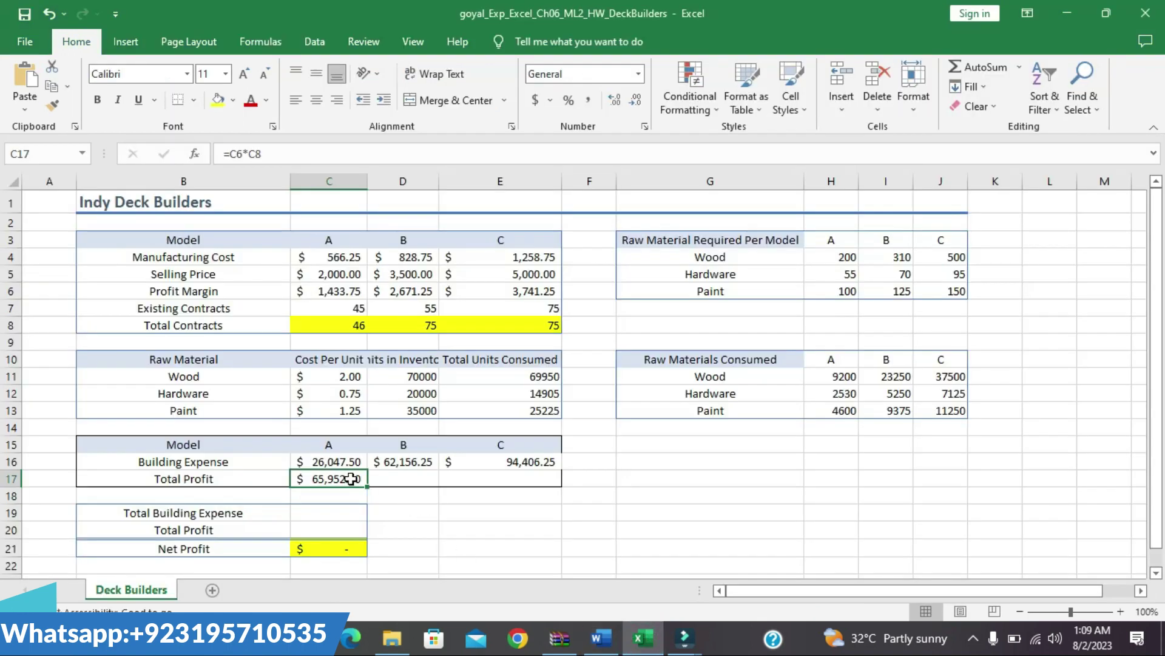
left_click_drag(367, 485, 425, 483)
left_click(489, 481)
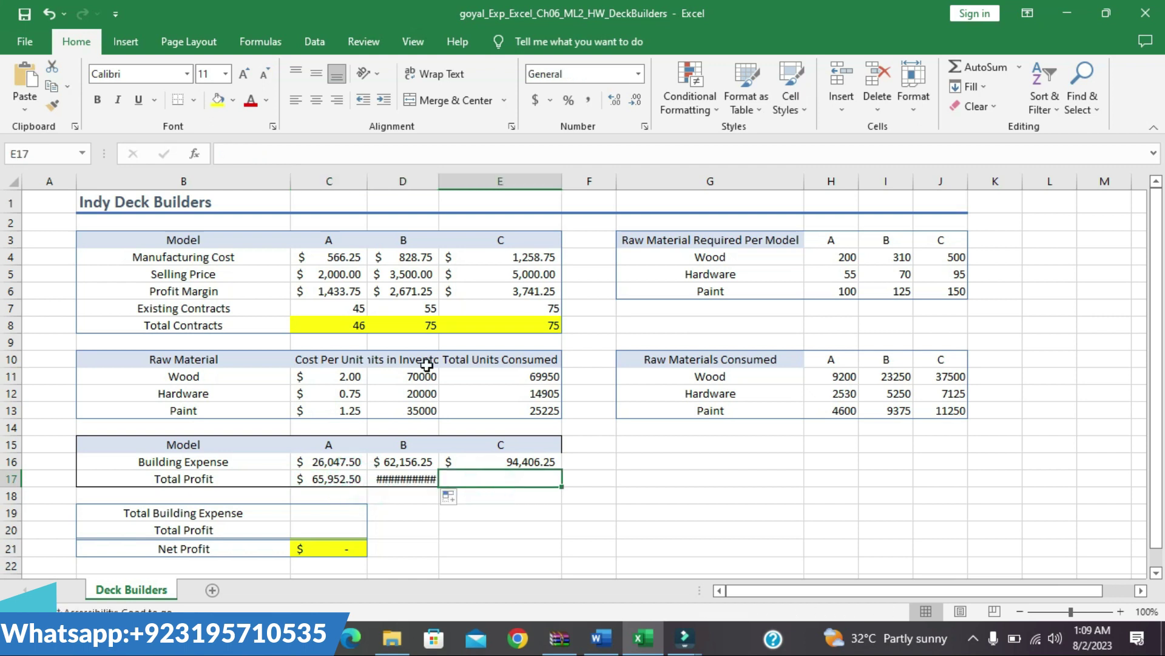
left_click_drag(438, 175, 451, 178)
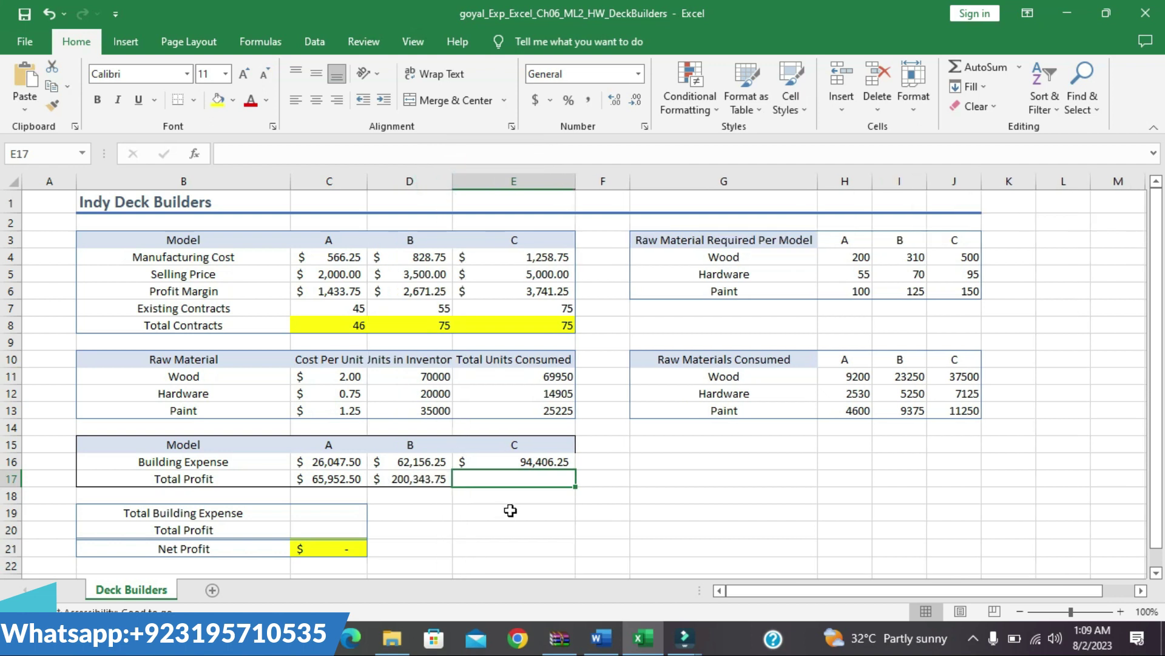
left_click(392, 480)
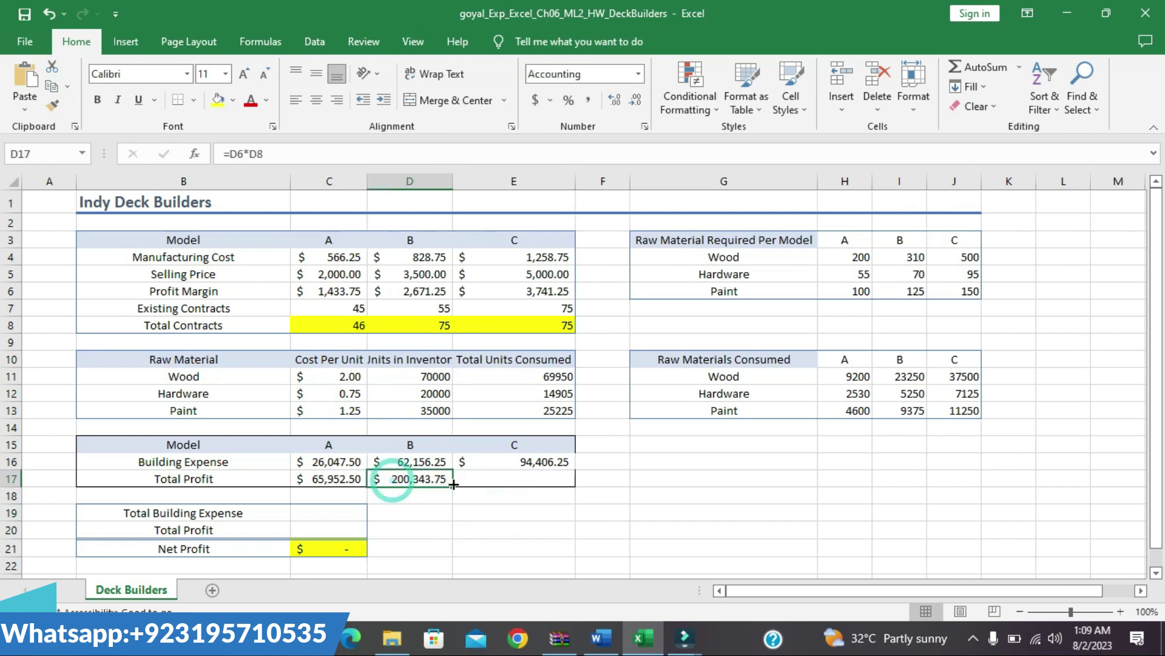
left_click_drag(454, 484, 558, 481)
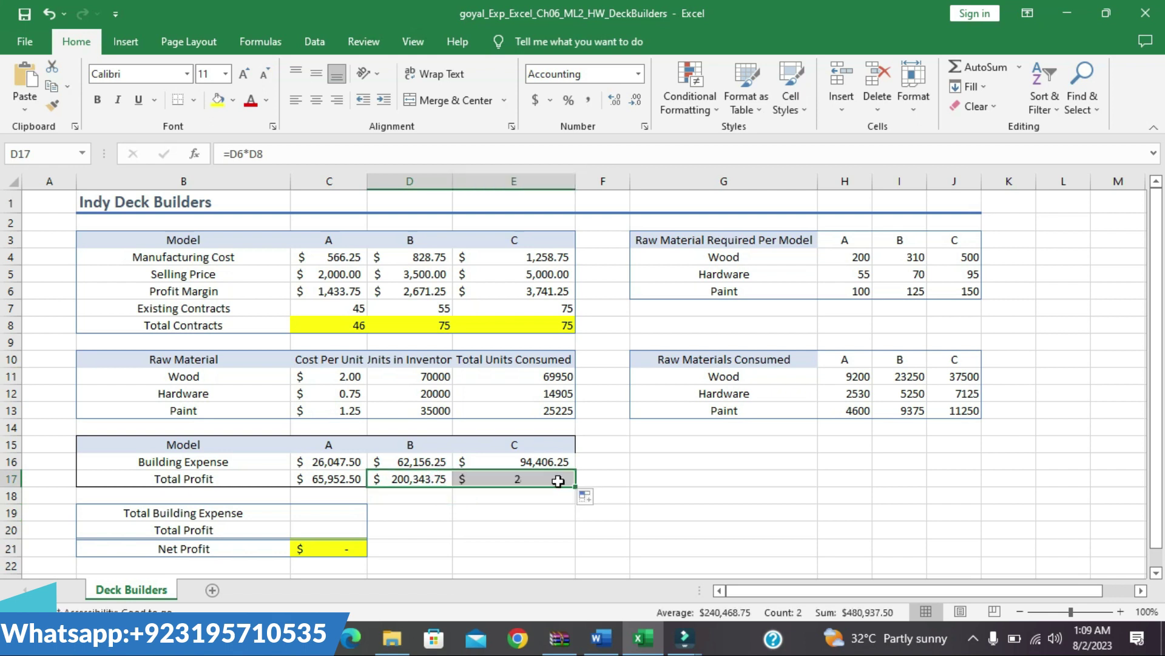
Switch to the Word instructions and move the yellow highlight from step 3 to step 4.
left_click(519, 528)
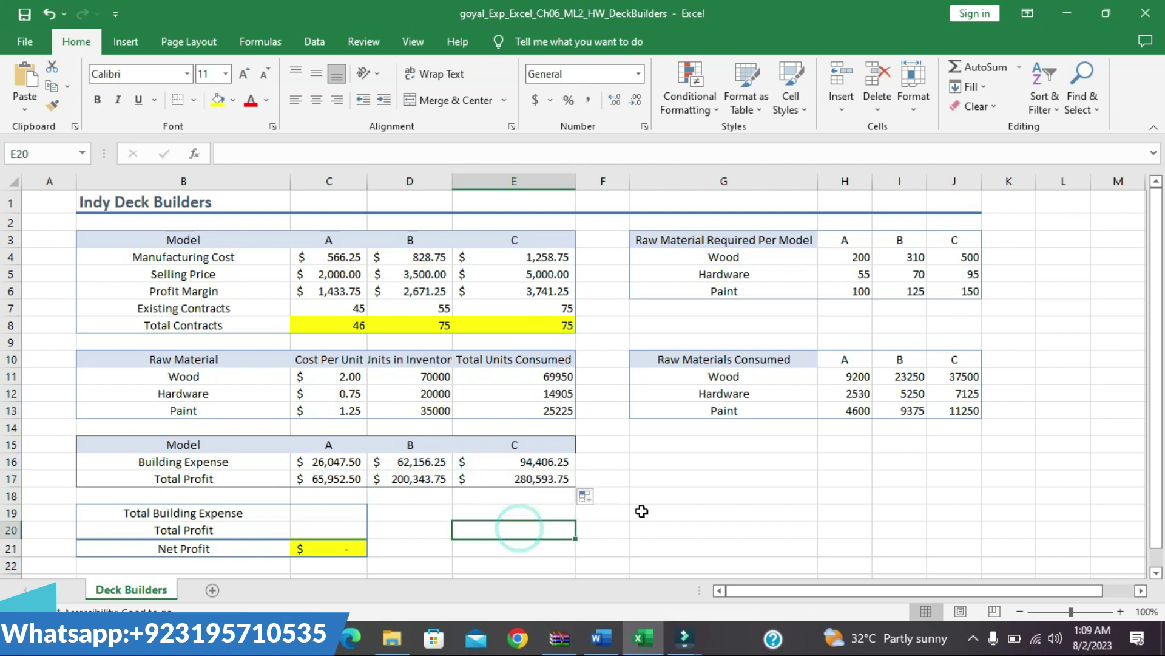
left_click(601, 637)
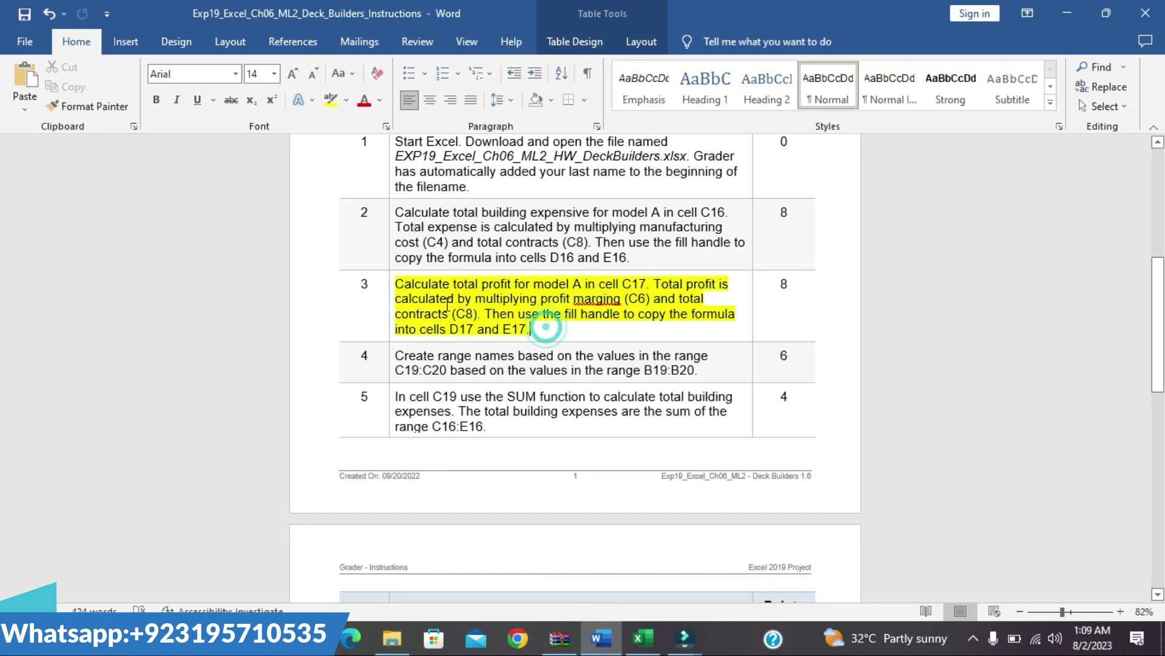
left_click(391, 283)
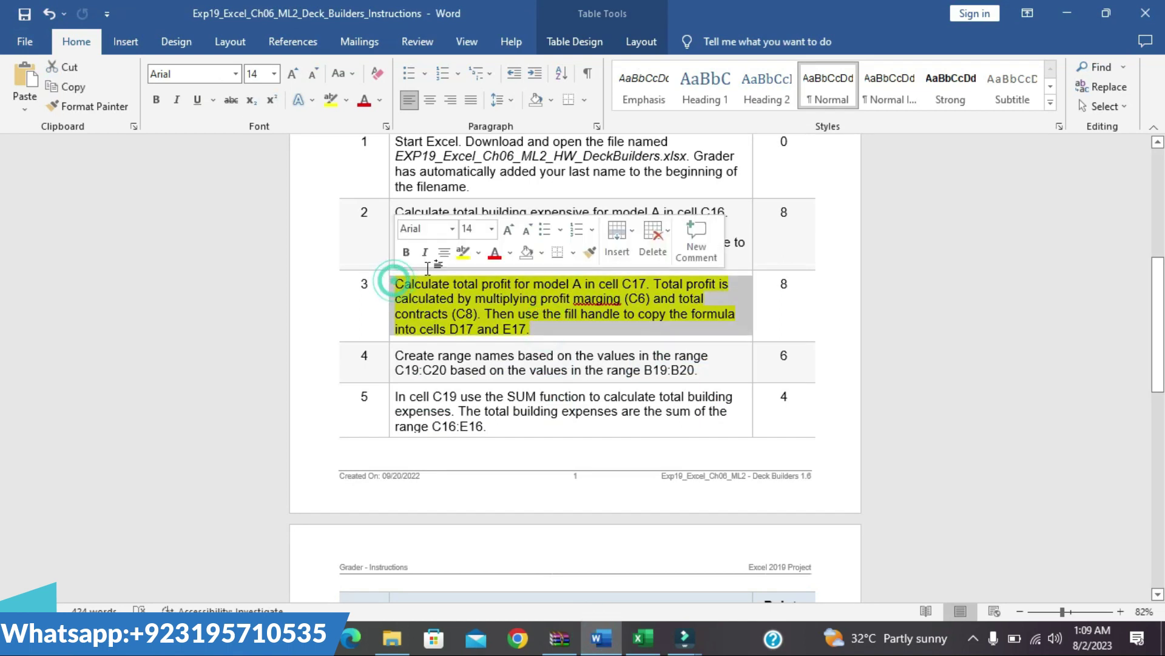
left_click(460, 249)
left_click(390, 360)
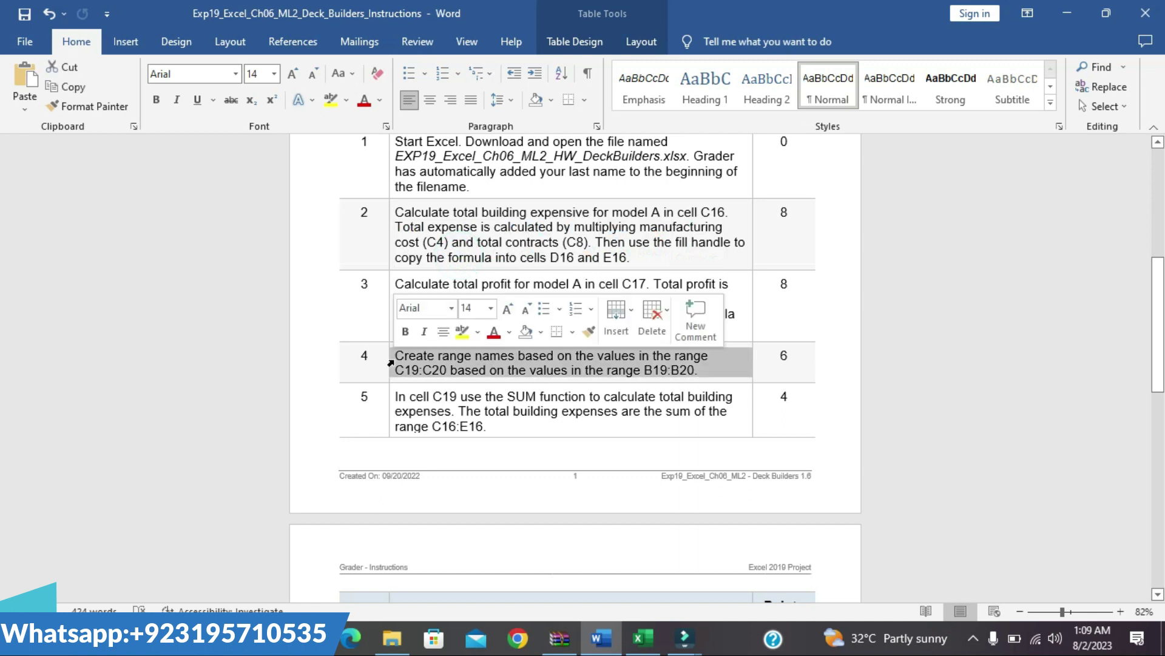
left_click(463, 331)
left_click(811, 363)
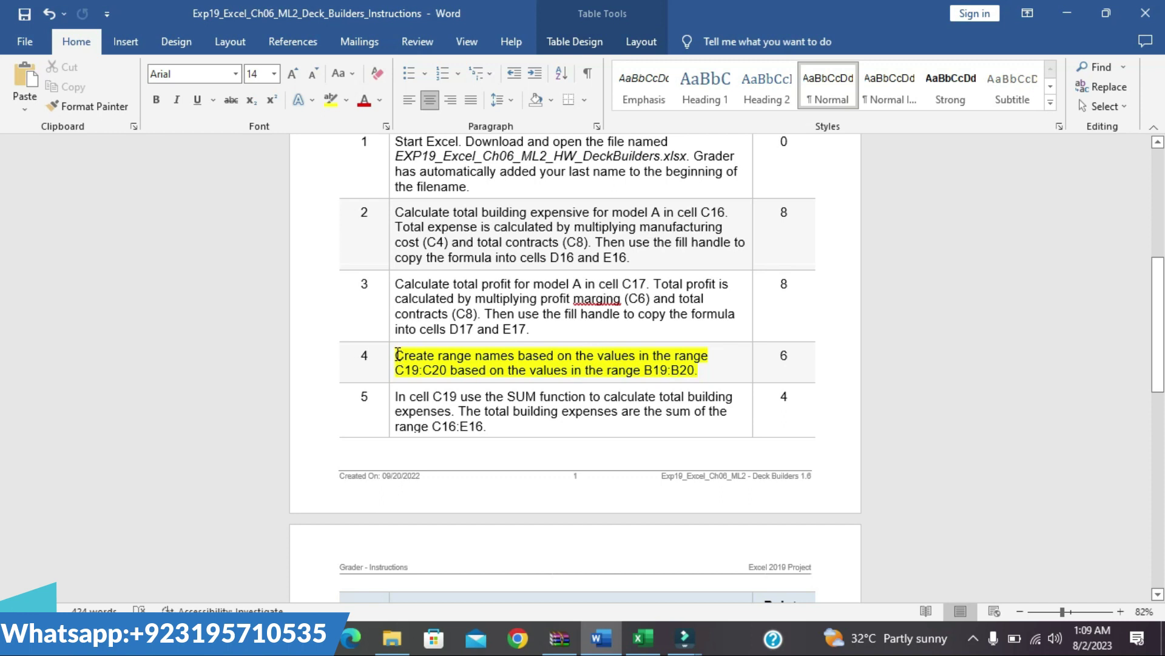
Select the step 4 instruction text on creating range names and return to the Excel workbook.
left_click_drag(397, 355, 577, 357)
left_click(723, 370)
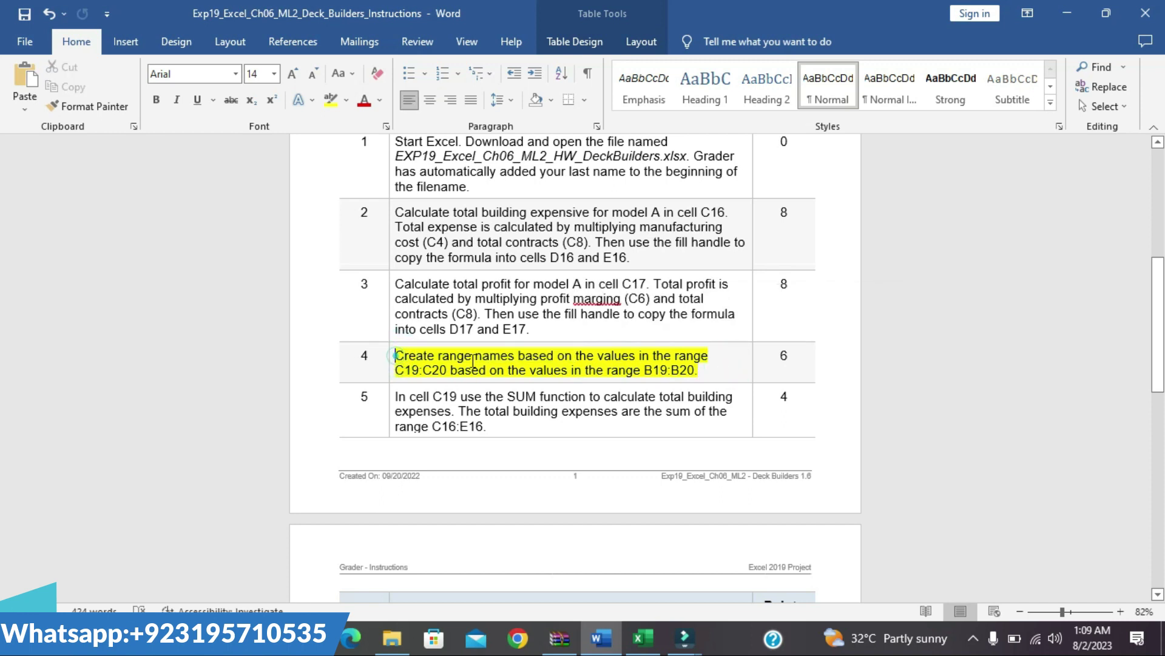
left_click(698, 370, "shift")
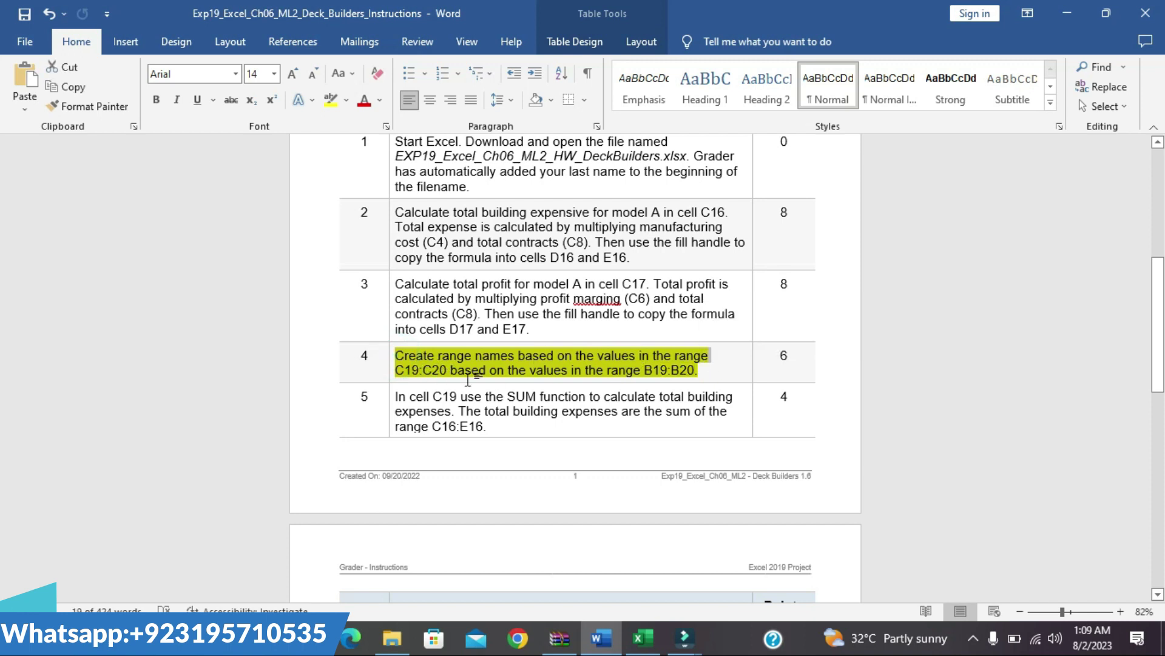
left_click(642, 637)
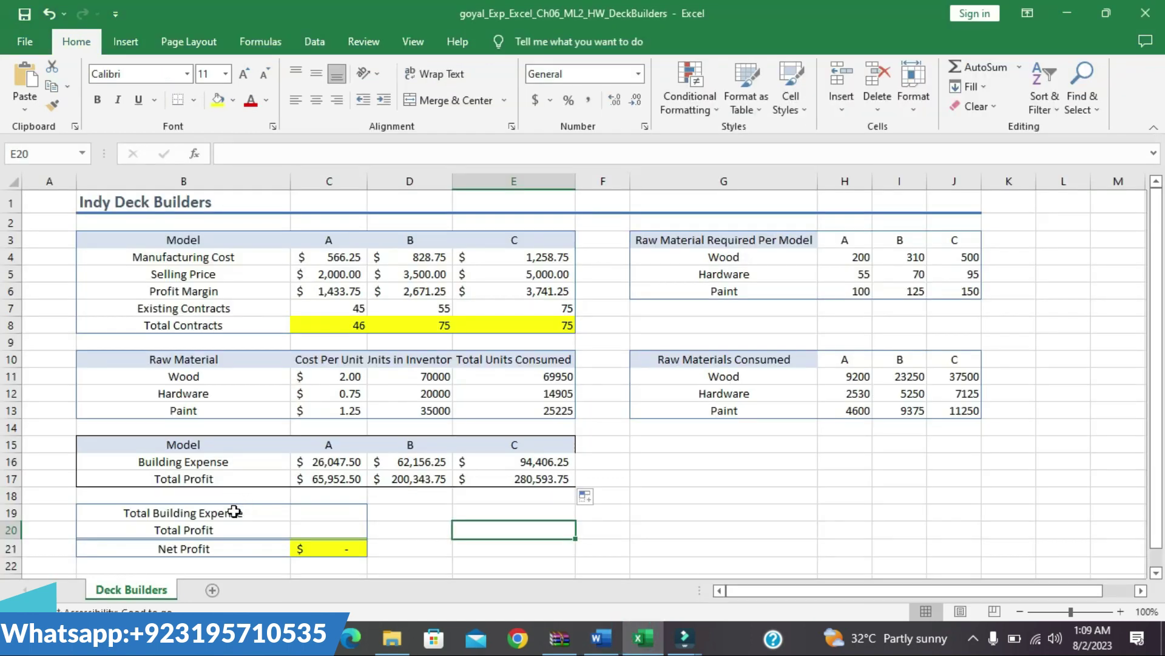
Create range names for C19:C20 from the left-column labels in the selection B19:C20.
left_click_drag(204, 514, 320, 521)
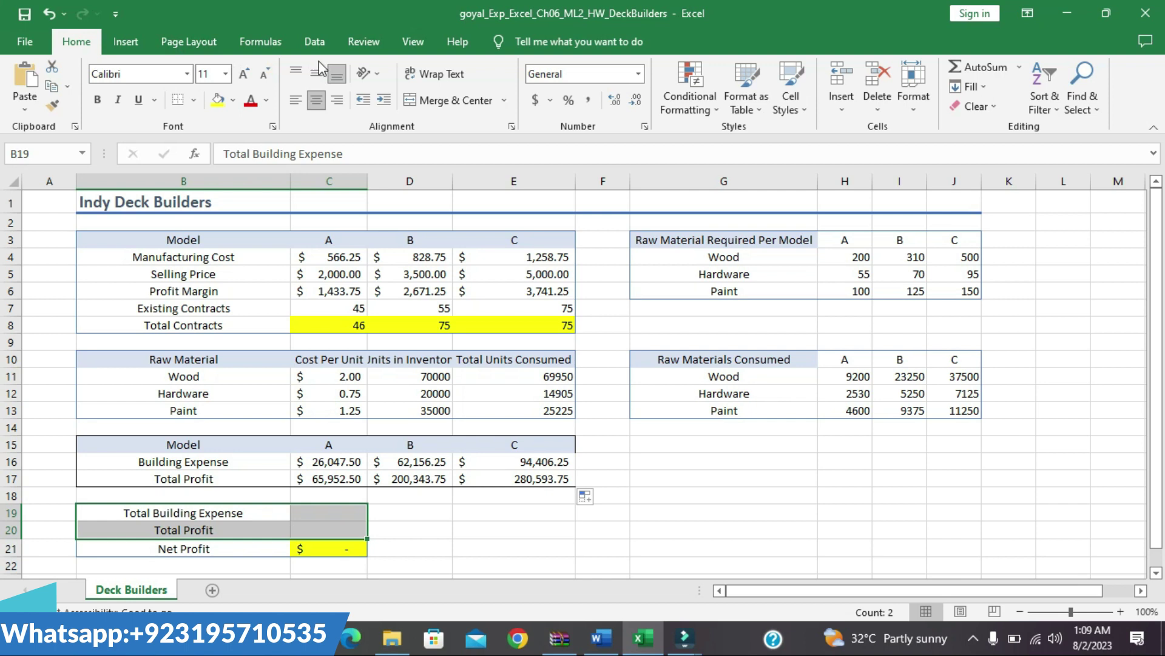
left_click(313, 41)
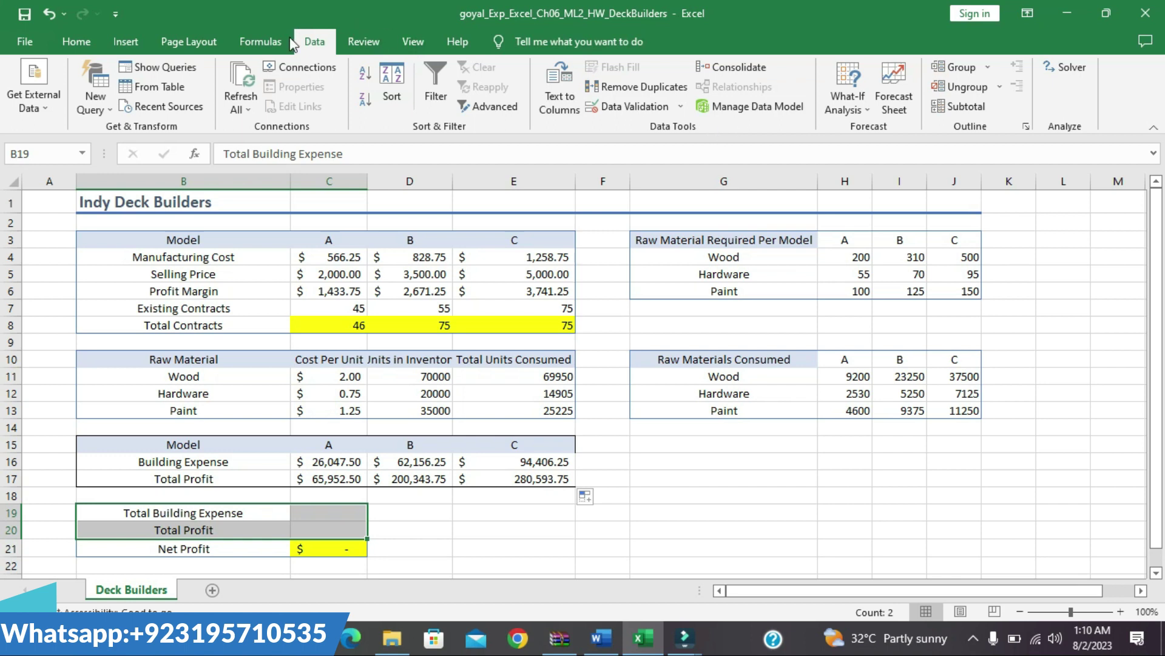
right_click(273, 44)
left_click(273, 43)
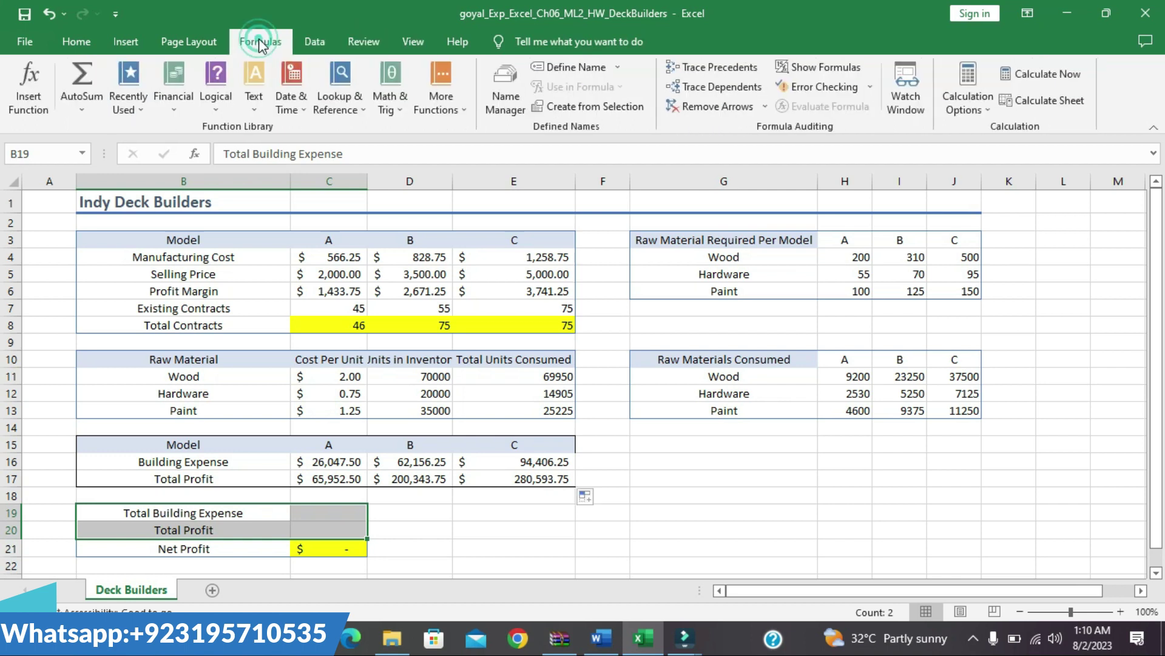
left_click(627, 106)
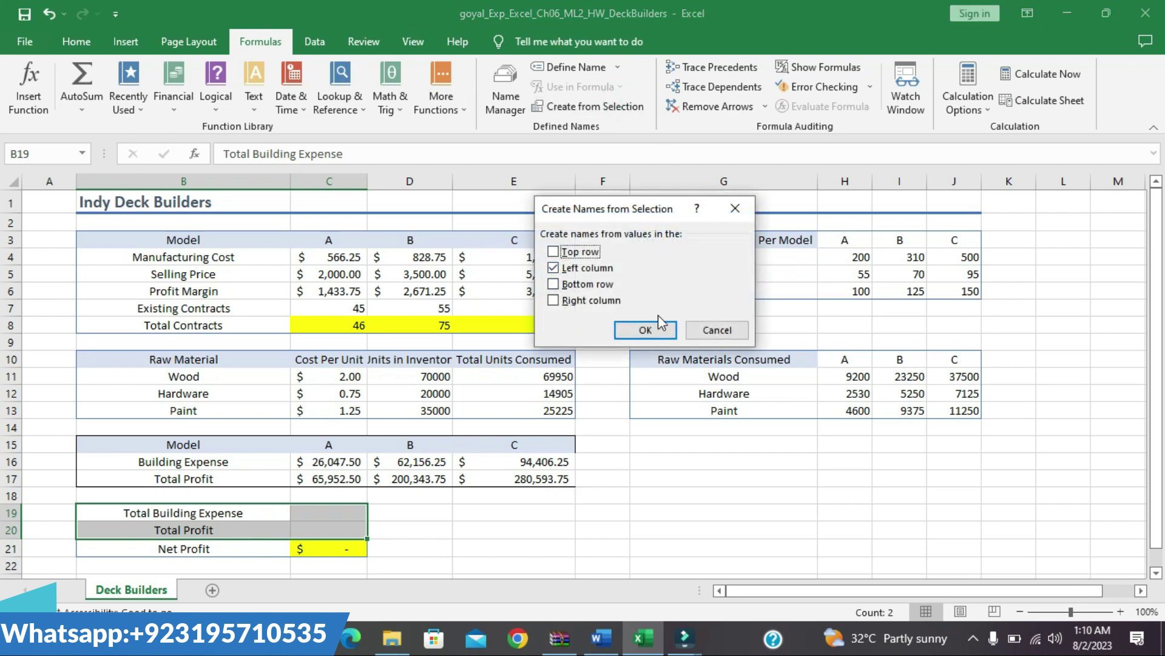
left_click(645, 329)
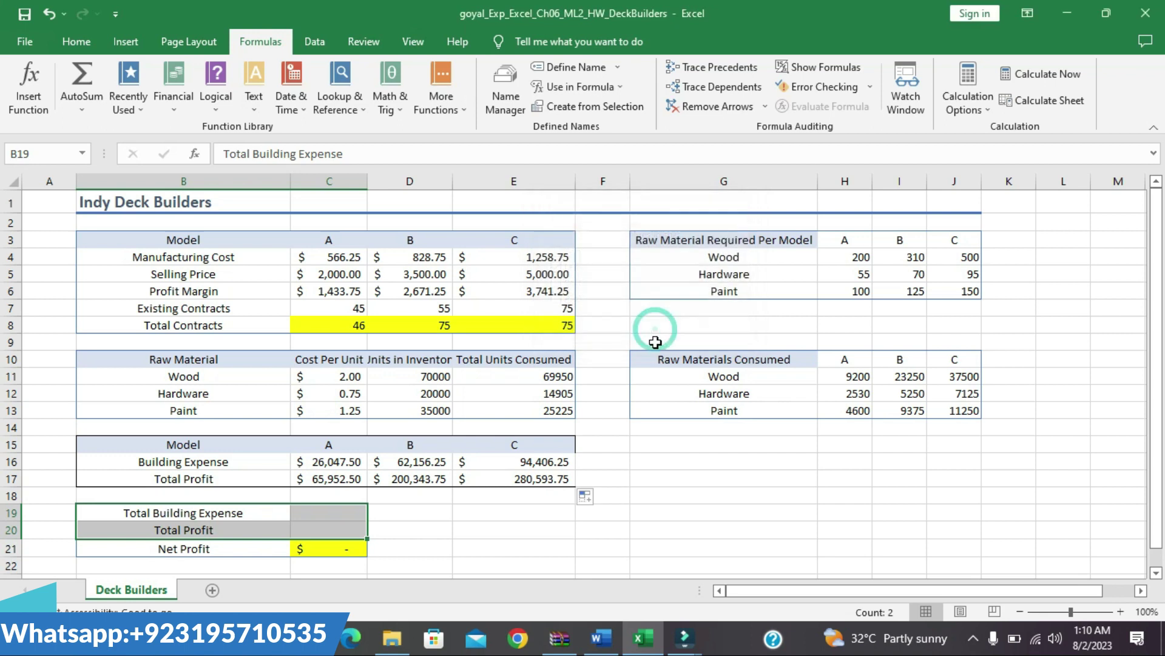
Check the range names assigned to cells C19 and C20.
left_click(681, 516)
right_click(683, 519)
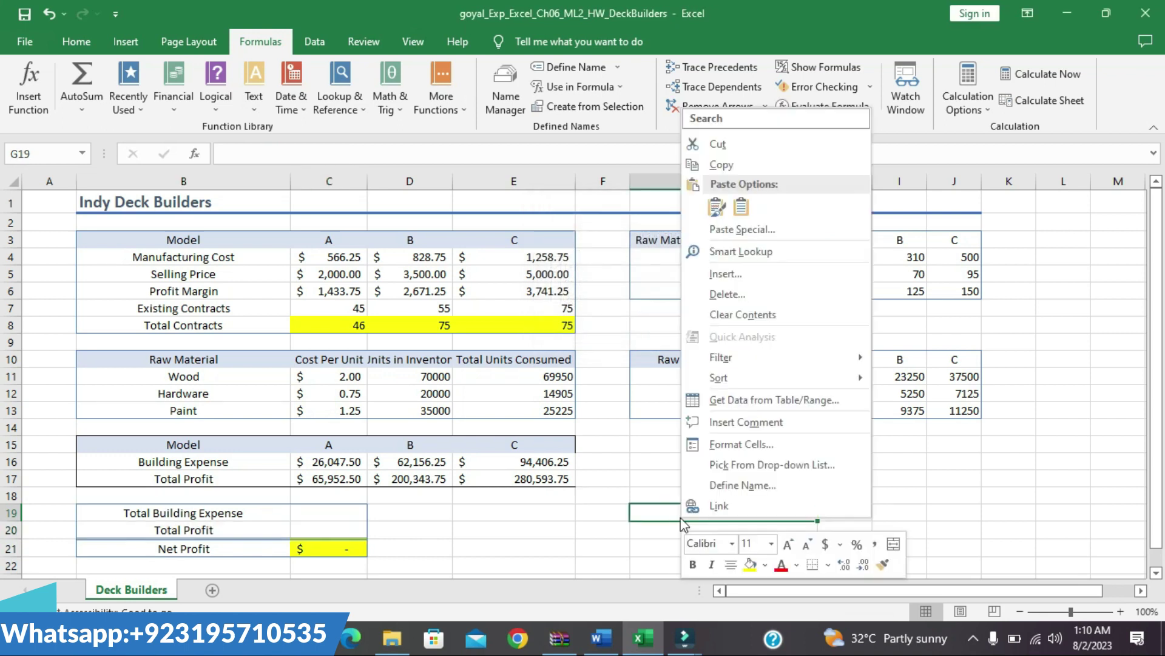
left_click(349, 509)
left_click(344, 513)
left_click(342, 530)
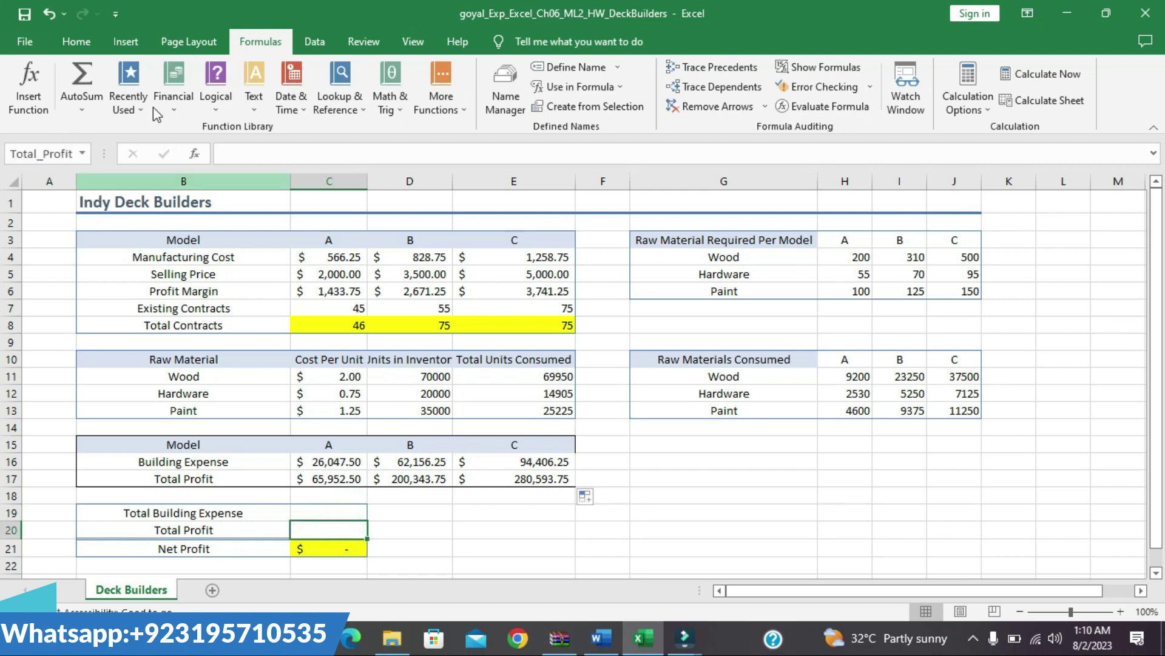
Switch to the Word instructions, clear the highlight from step 4 and highlight step 5 in yellow.
left_click(601, 638)
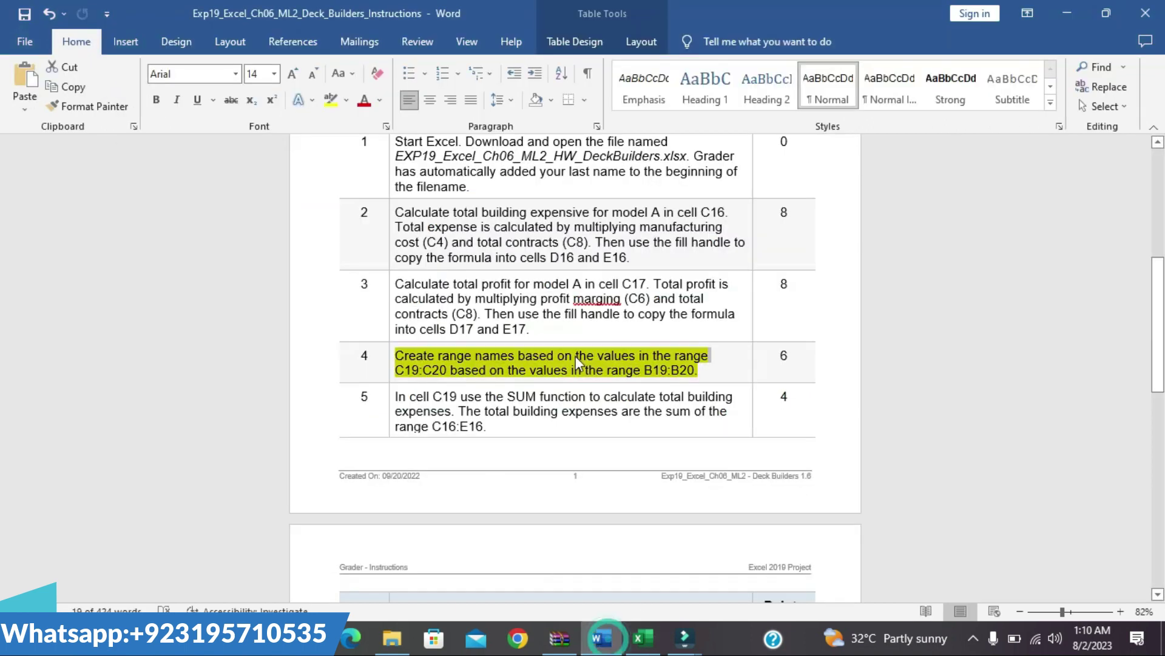
left_click(391, 356)
left_click(457, 331)
right_click(393, 407)
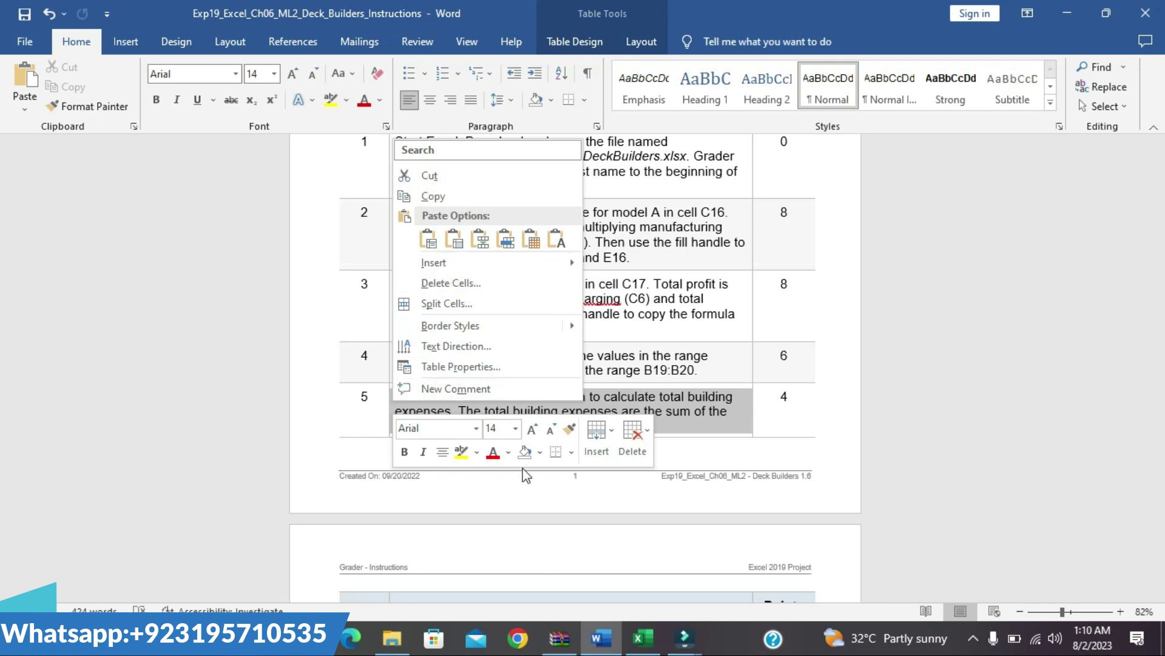
left_click(461, 451)
left_click(573, 502)
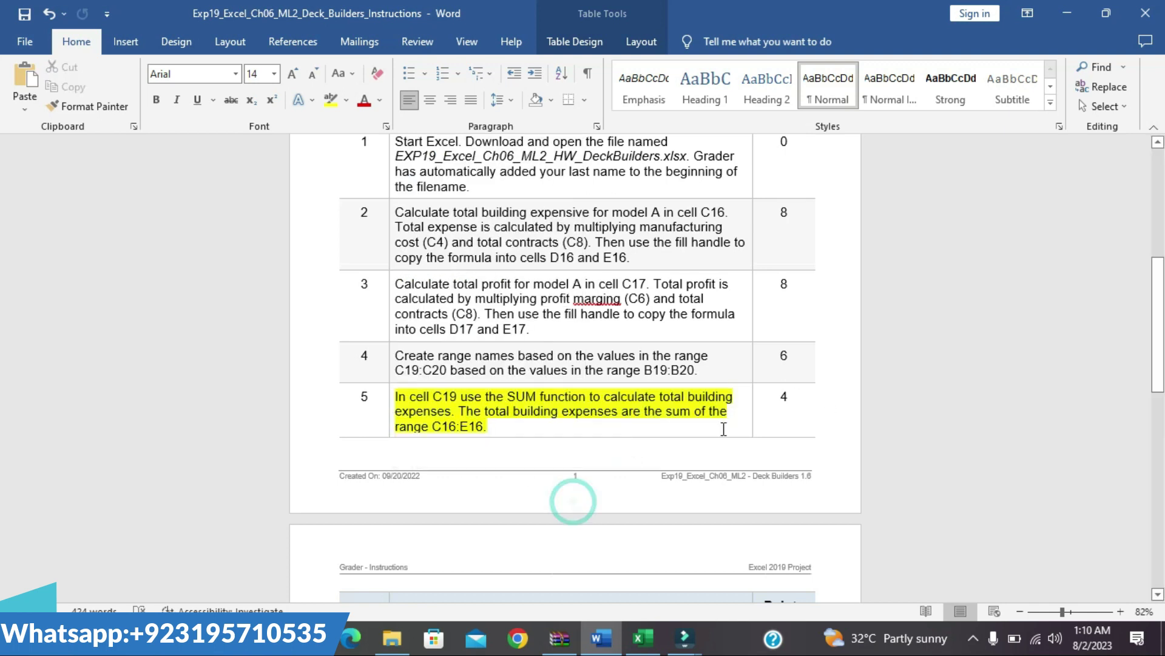
Check step 5's target cell, return to the Excel workbook and calculate total building expense in C19 with =SUM(C16:E16).
left_click_drag(397, 396, 460, 397)
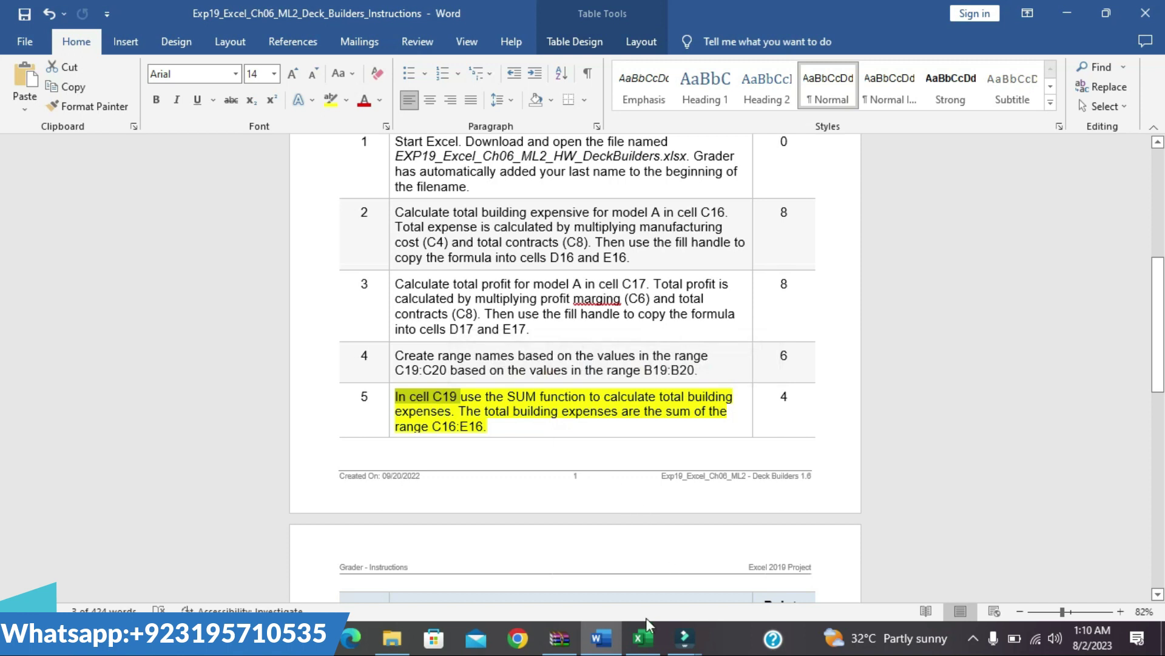
left_click(644, 638)
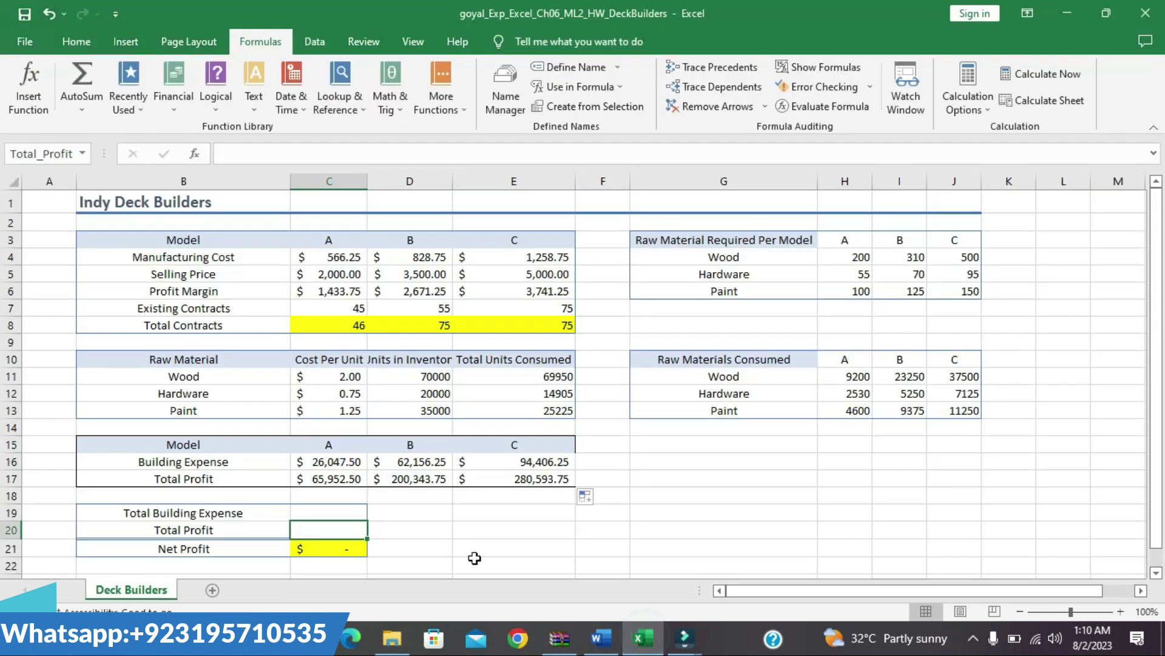
left_click(349, 512)
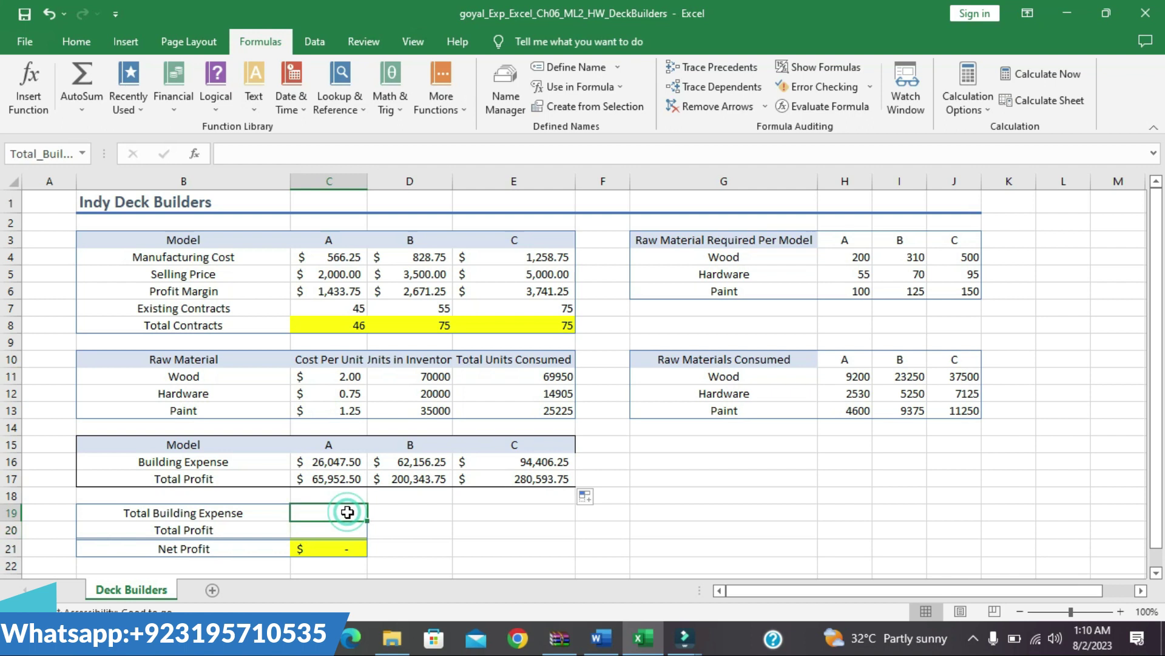
type("=")
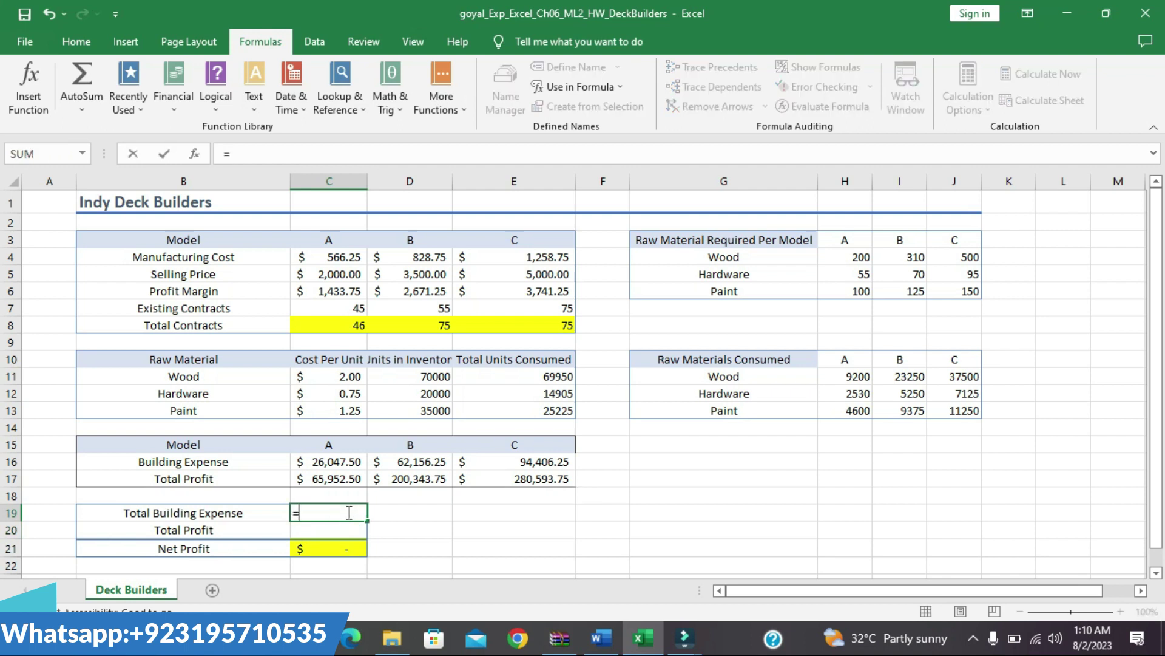
type("S")
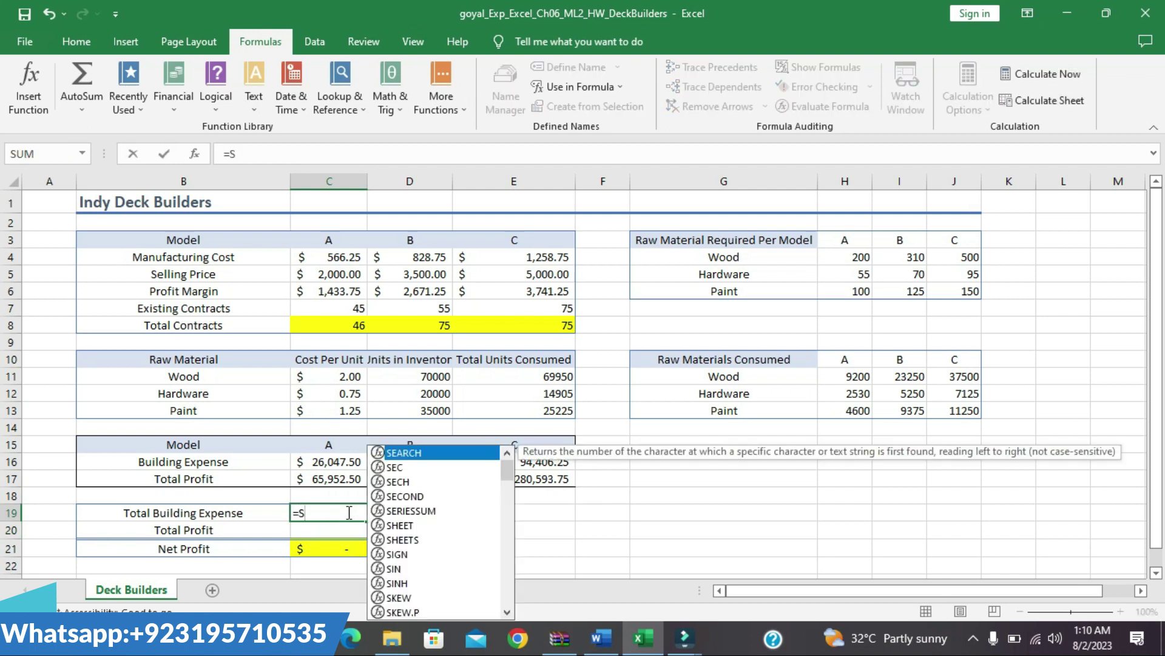
type("UM(")
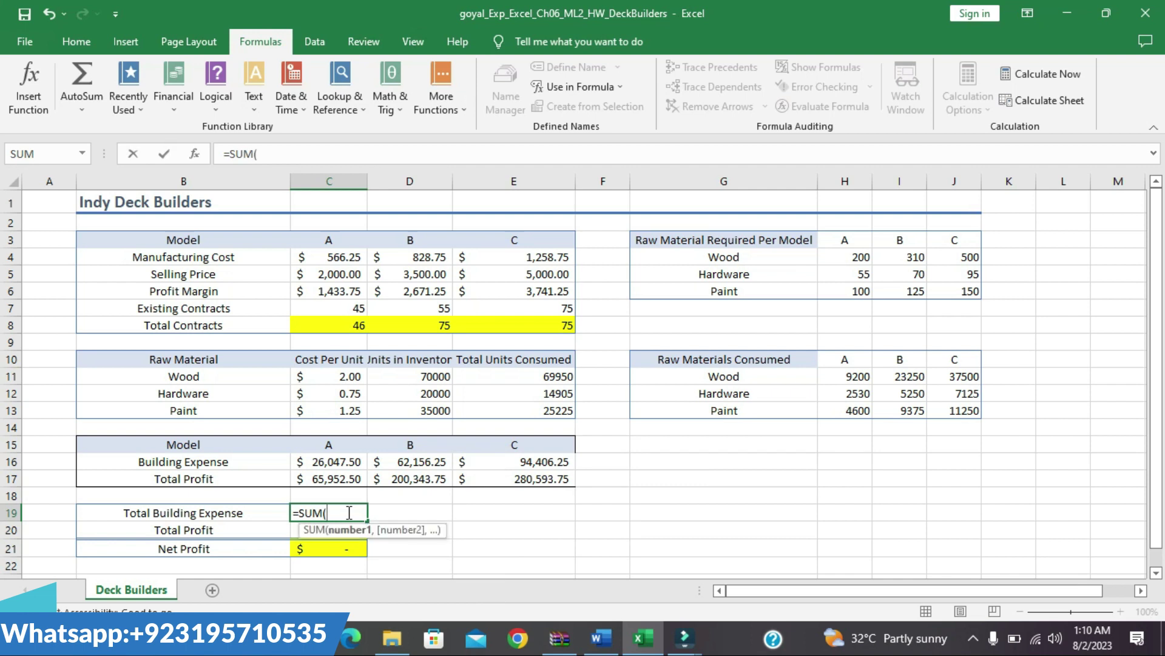
left_click_drag(308, 459, 494, 463)
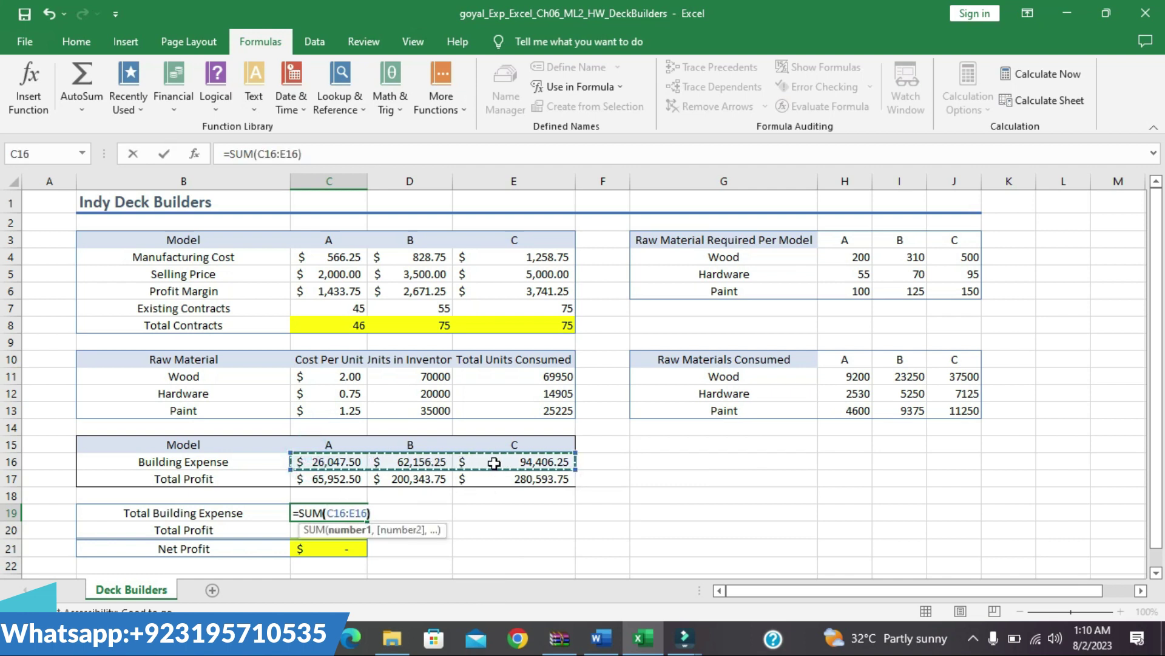
type(")")
key("Return")
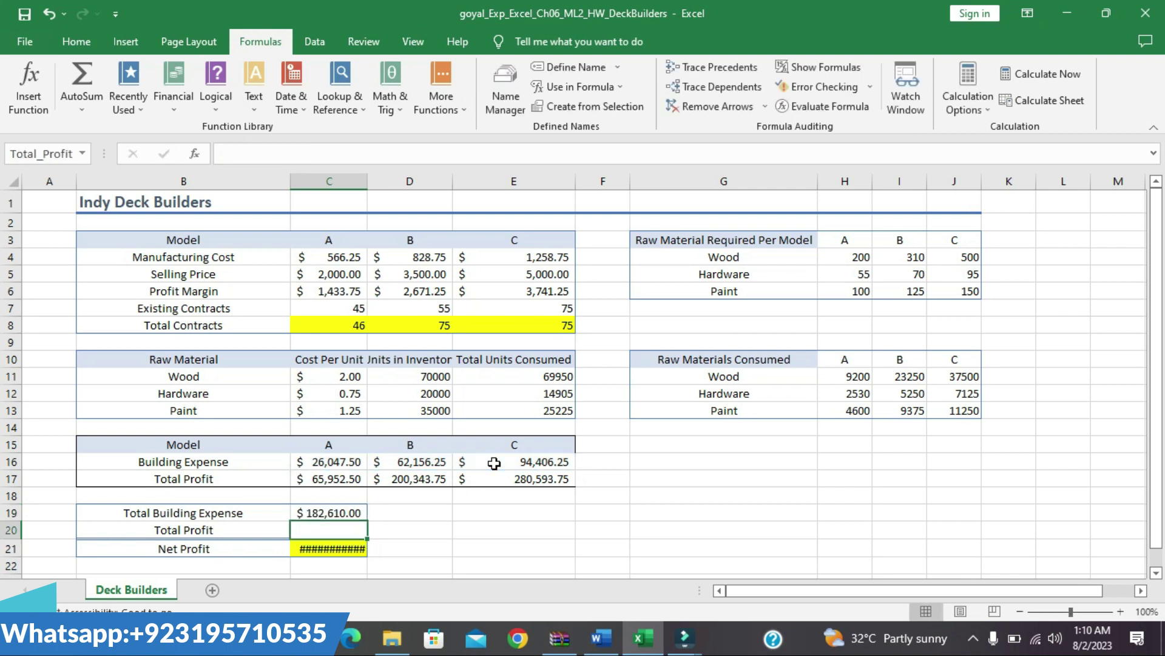
Switch to the Word instructions, remove the highlight from step 5 and highlight step 6 in yellow.
left_click(604, 638)
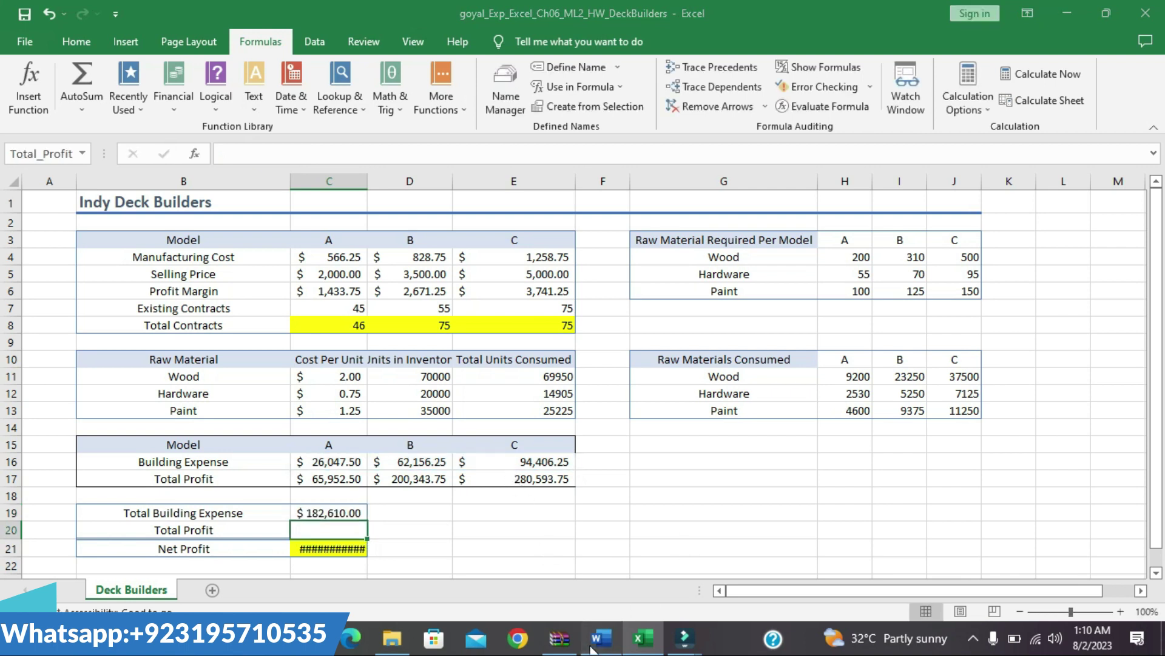
left_click(608, 429)
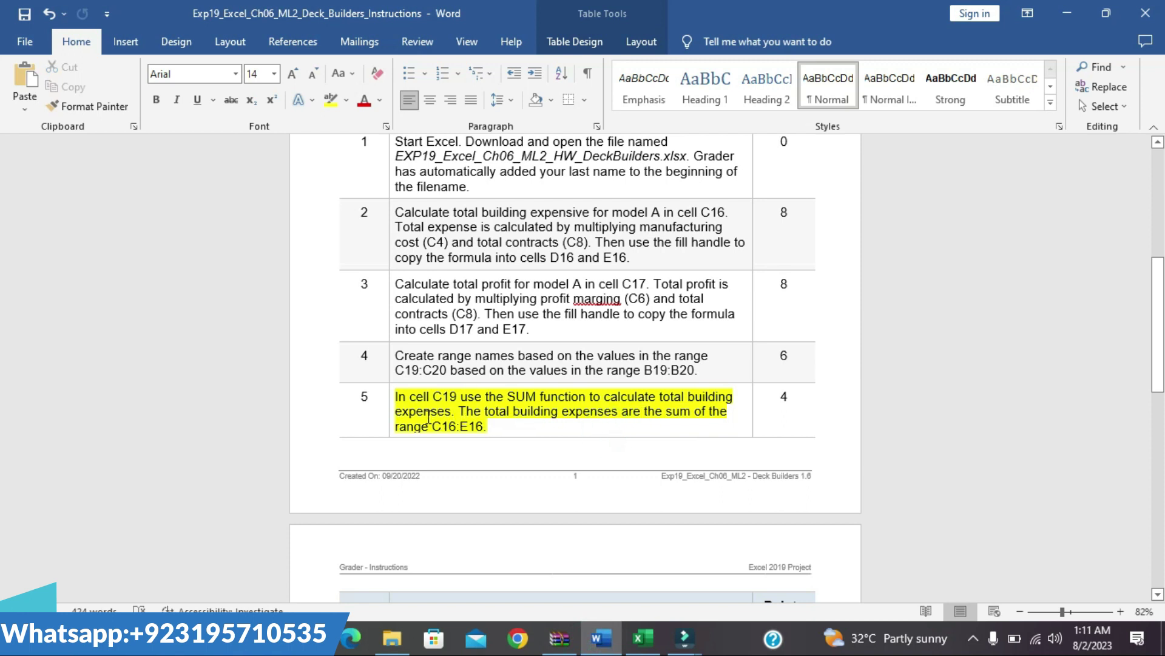
left_click(387, 397)
left_click(456, 369)
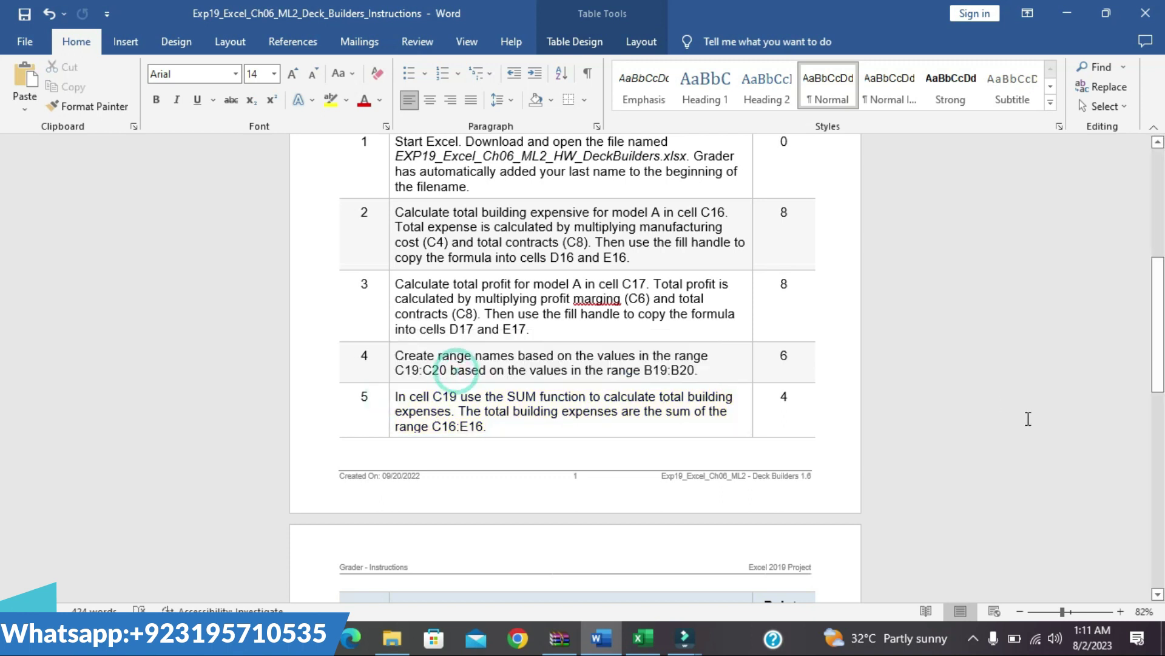
left_click_drag(1163, 297, 1163, 398)
left_click(390, 316)
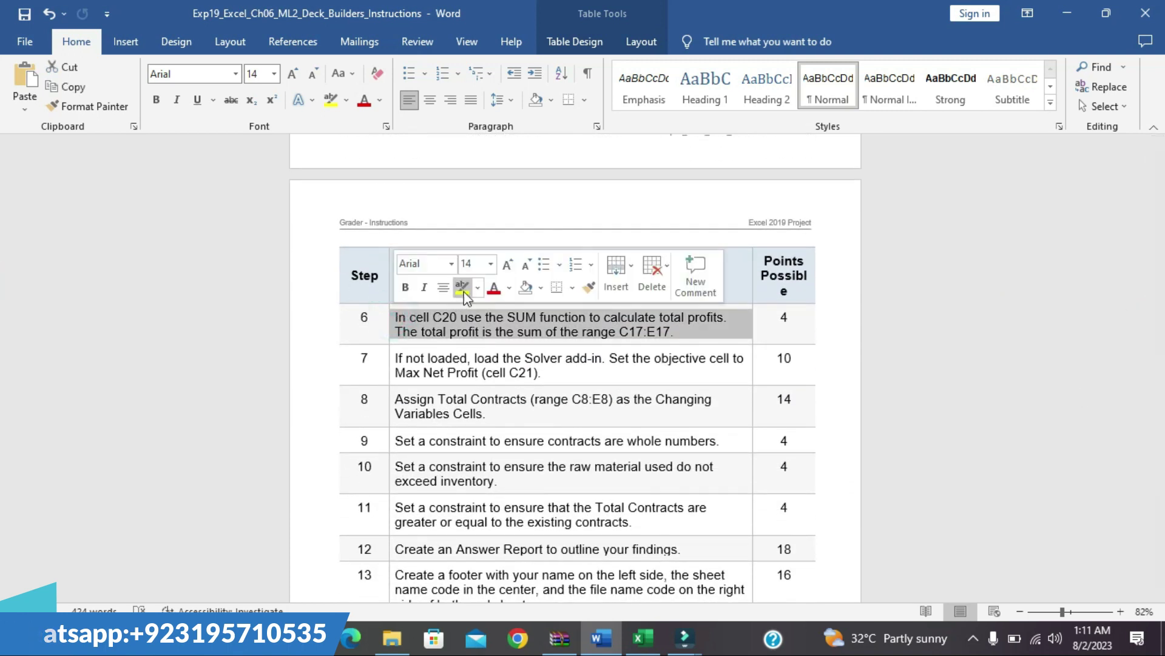
left_click(462, 286)
left_click(731, 337)
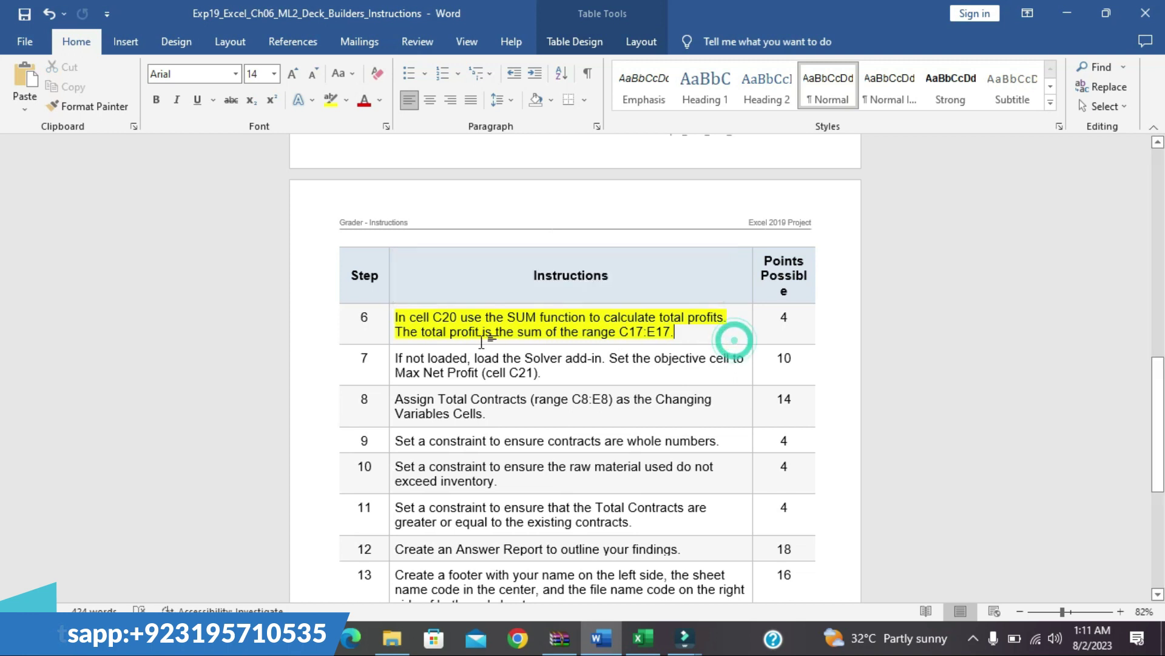
Check which cell the step 6 instructions designate for the total profits SUM function.
left_click(390, 316)
left_click(689, 329)
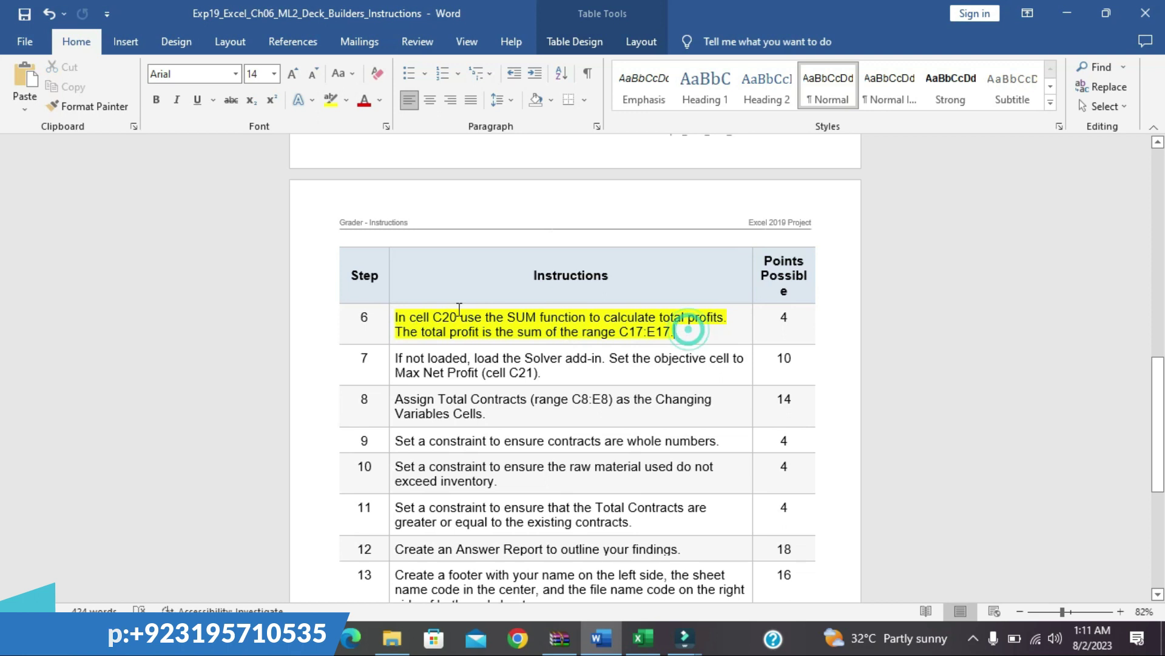
left_click_drag(396, 317, 448, 316)
left_click(447, 315)
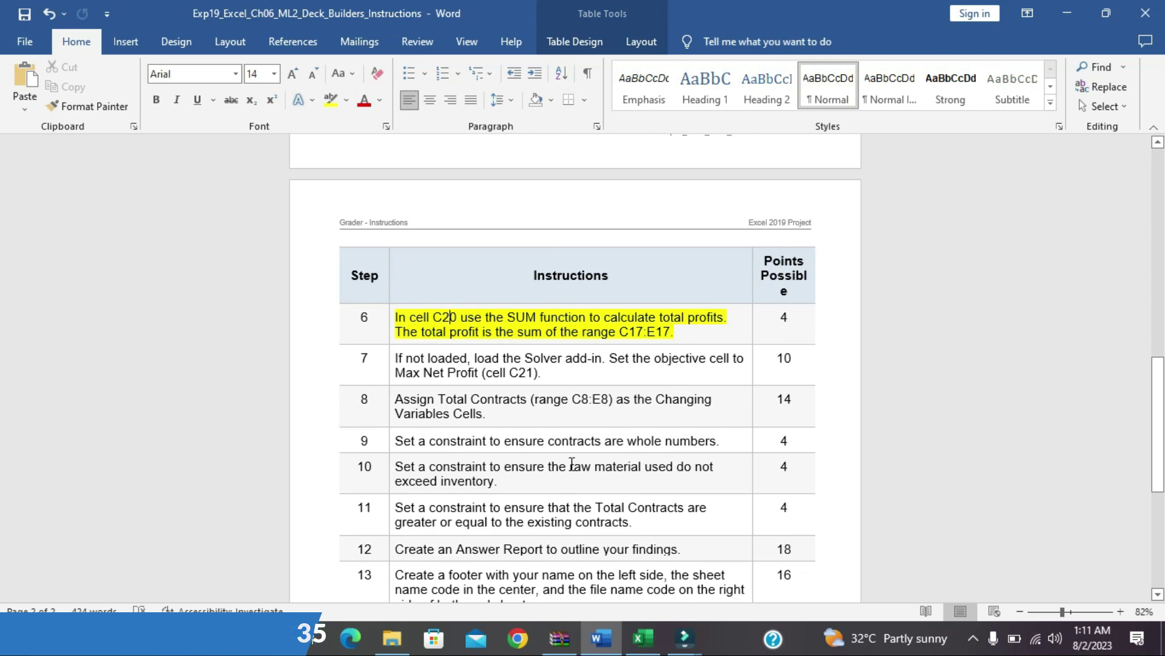
Switch to the Excel workbook and calculate total profit in C20 with =SUM(C17:E17).
left_click(643, 638)
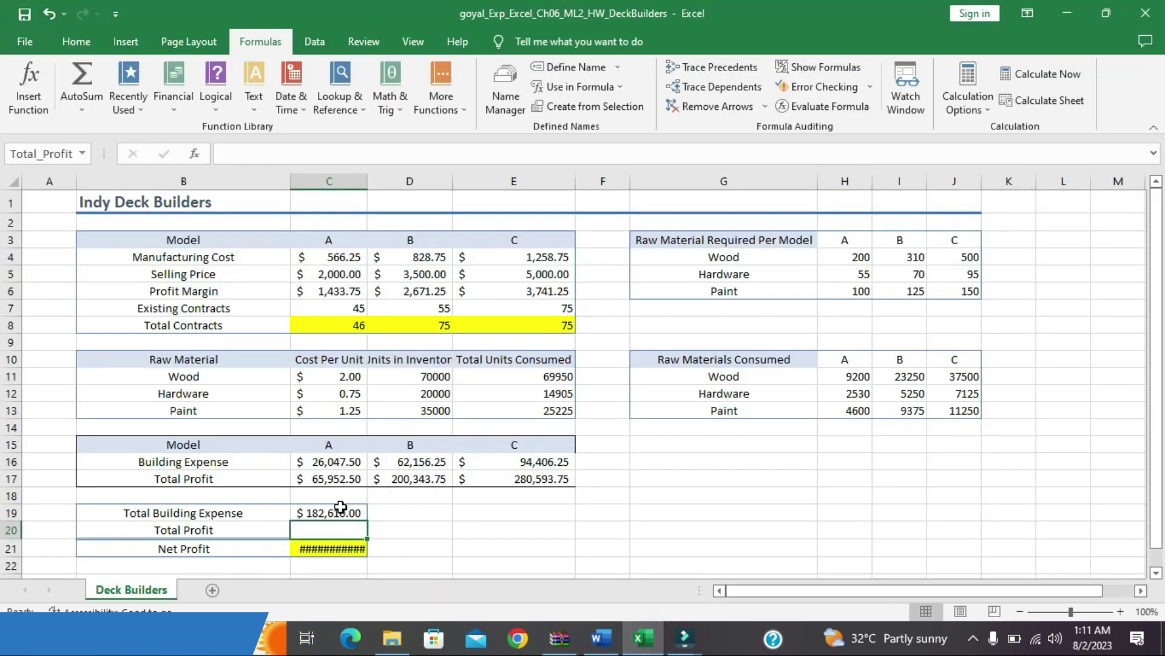
type("=")
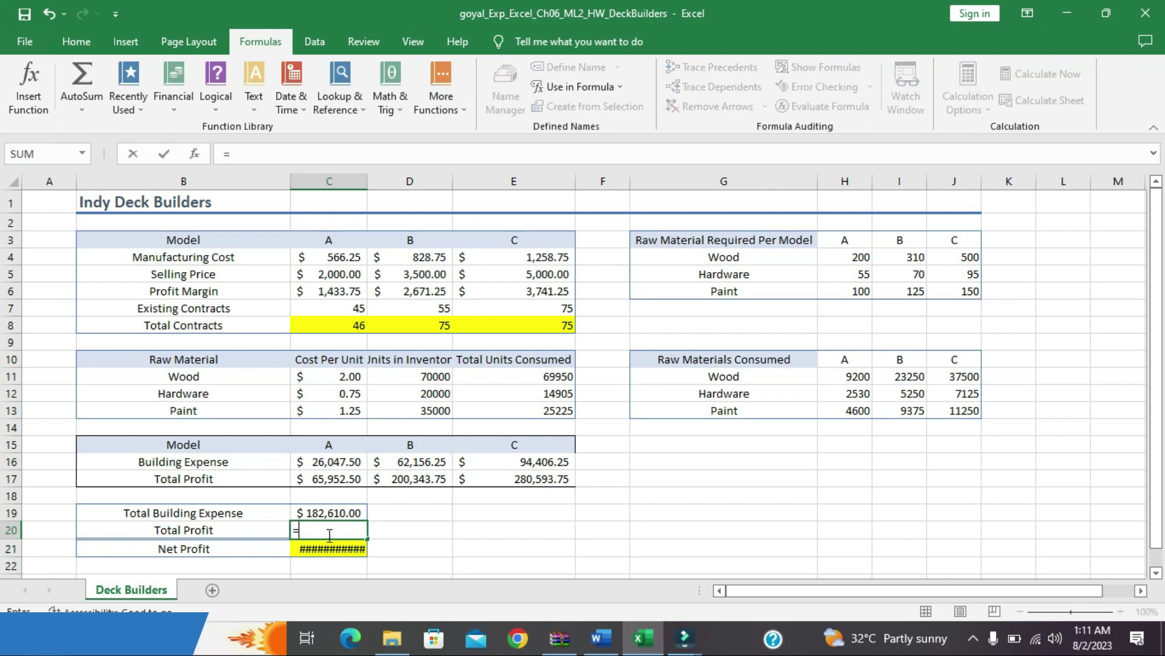
type("SU")
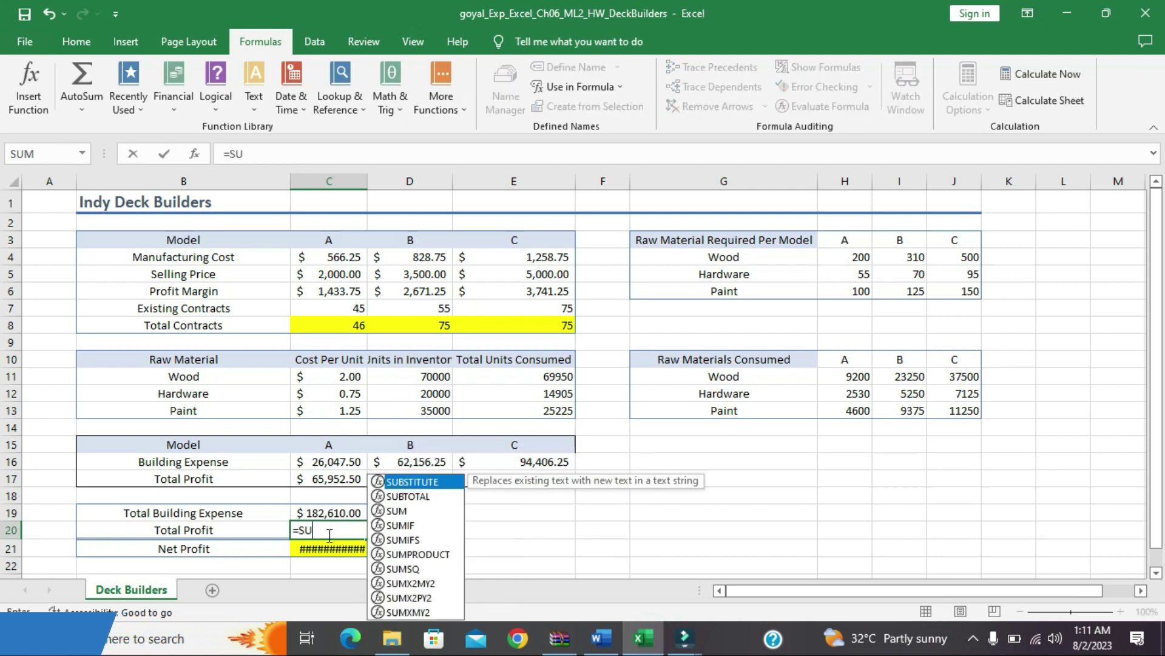
type("M(")
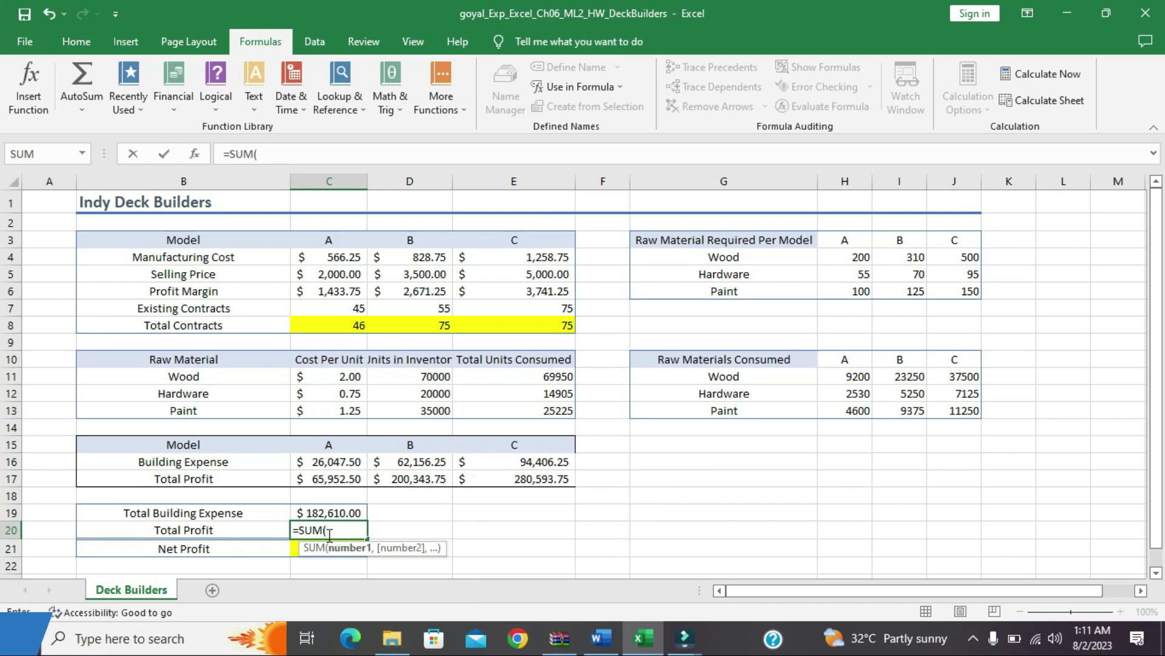
left_click(309, 475)
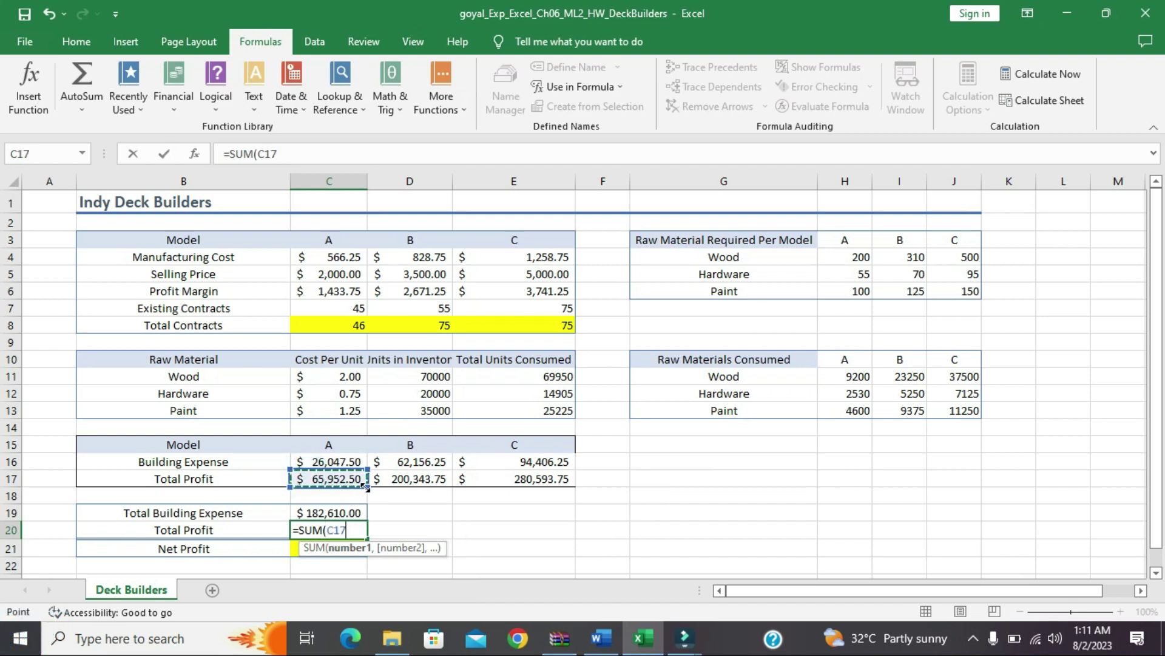
left_click_drag(365, 486, 434, 484)
left_click_drag(512, 488, 527, 493)
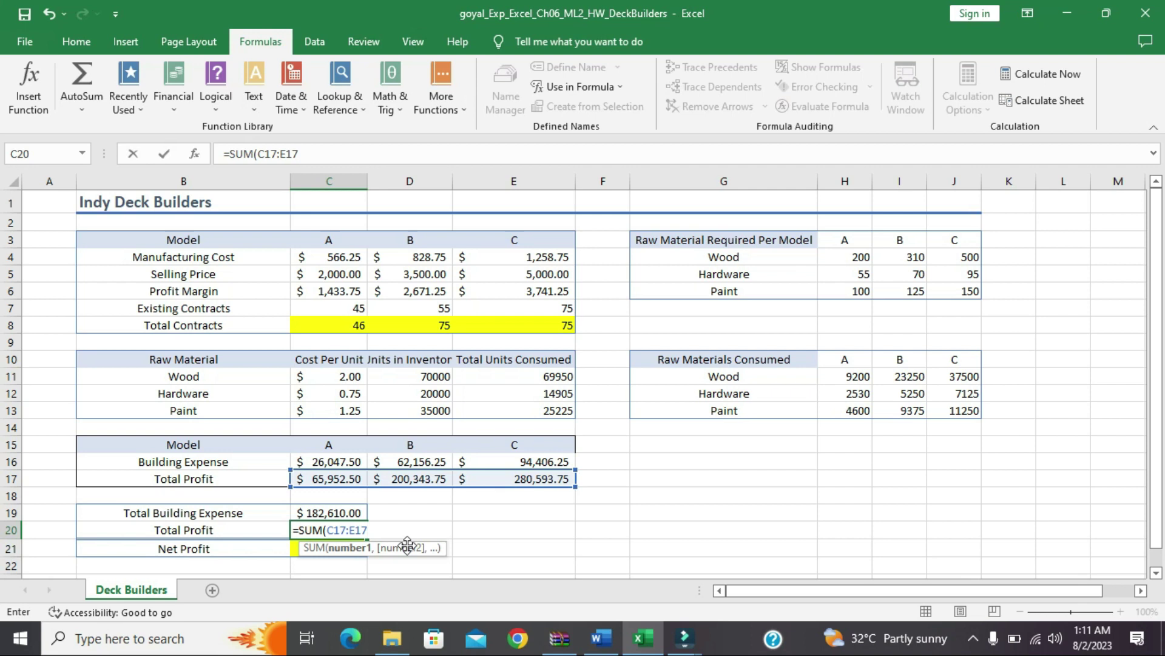
type(")")
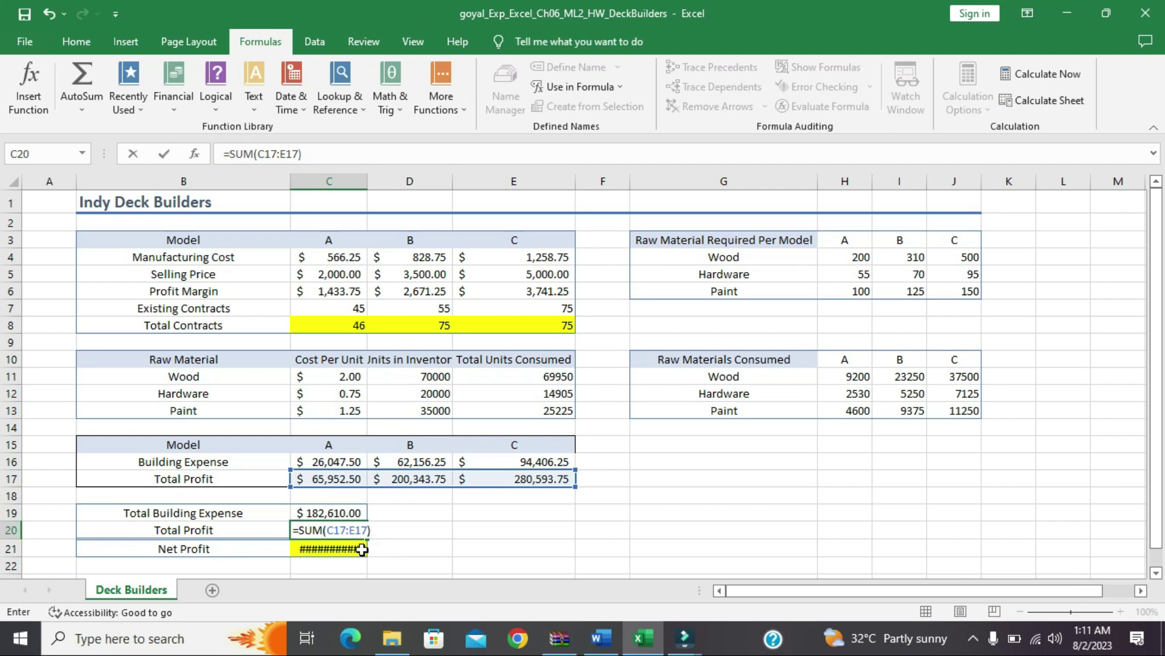
key("Return")
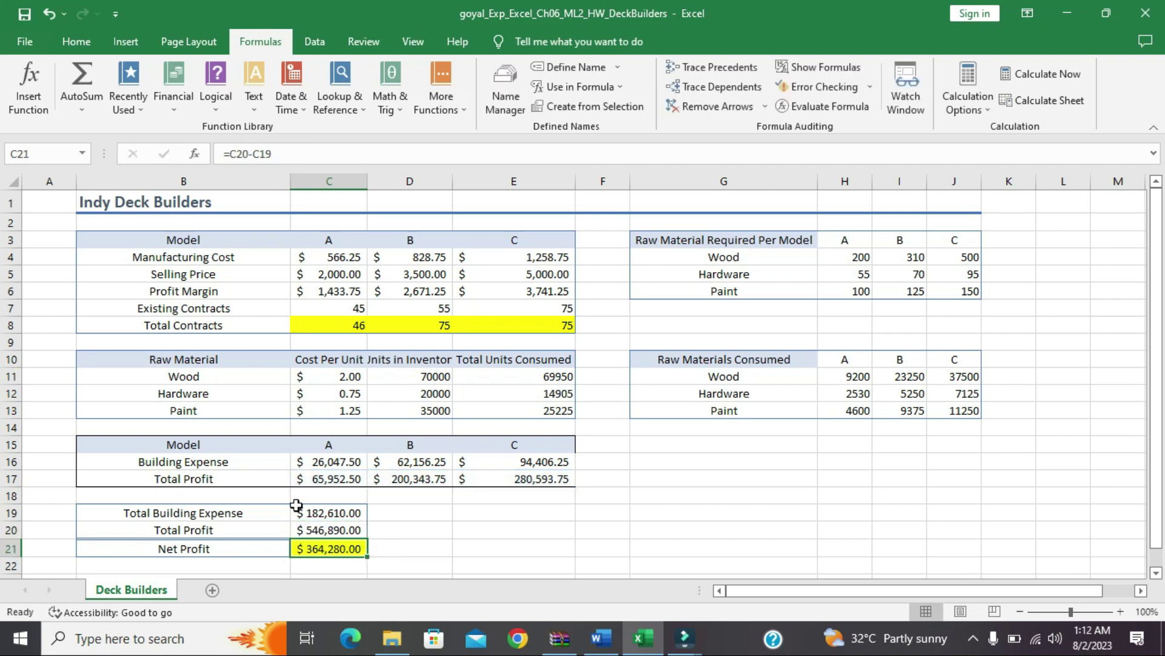
Switch to the Word instructions, move the yellow highlight from step 6 to step 7, and return to the Excel workbook.
left_click(601, 637)
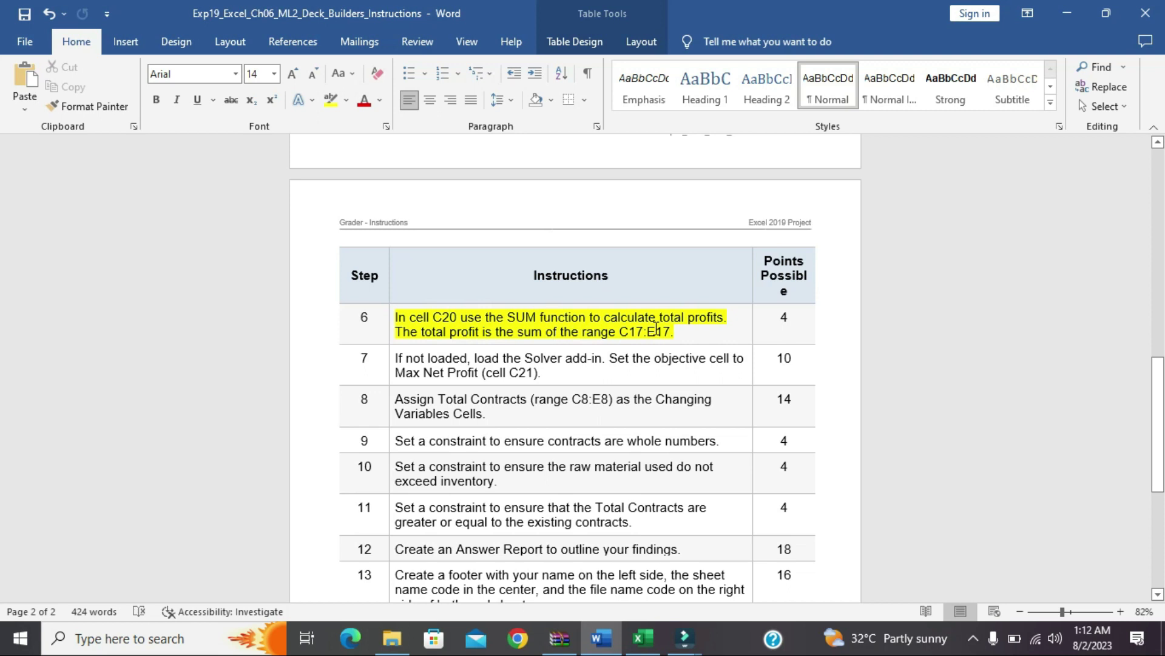
left_click(390, 320)
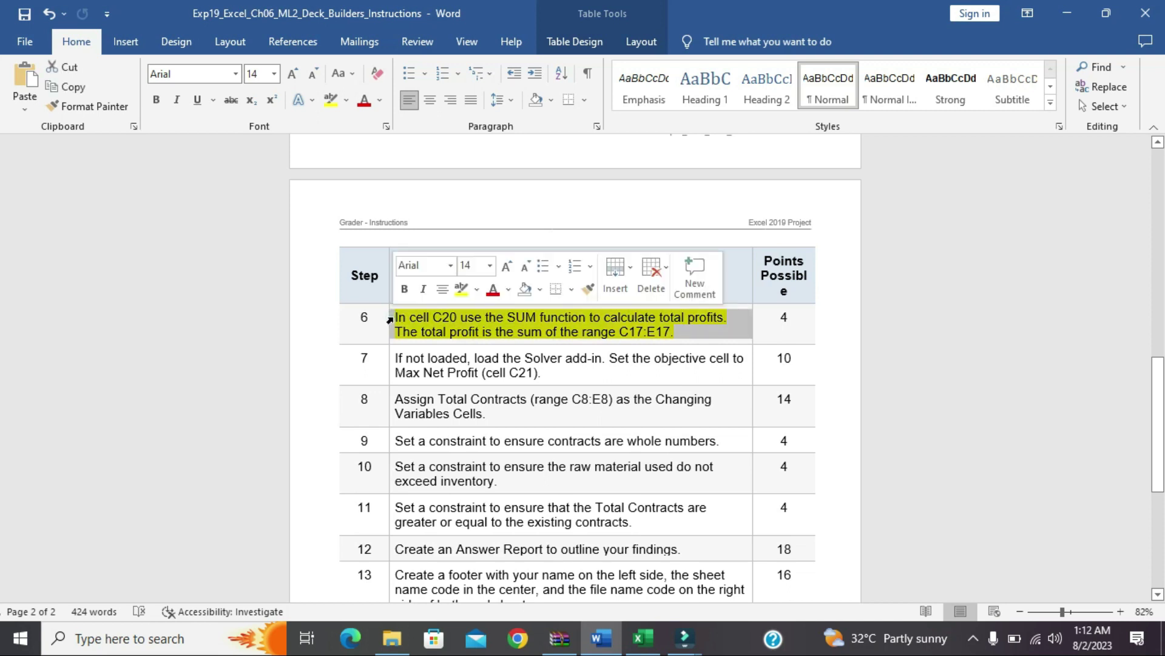
left_click(461, 290)
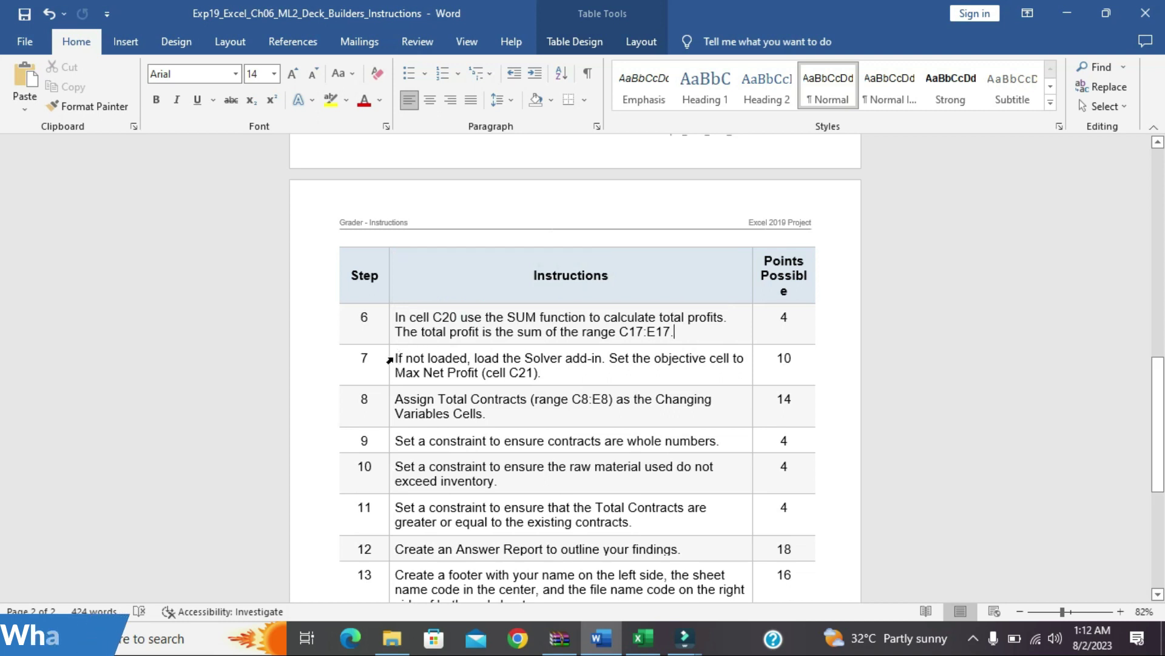
left_click(390, 359)
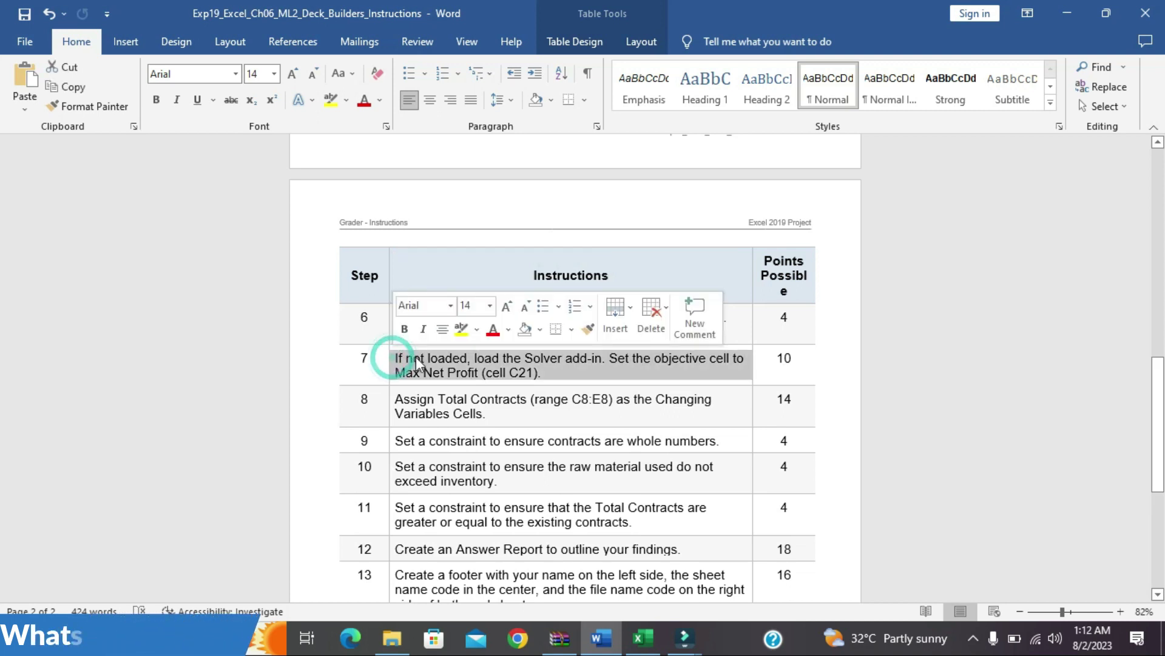
left_click(457, 332)
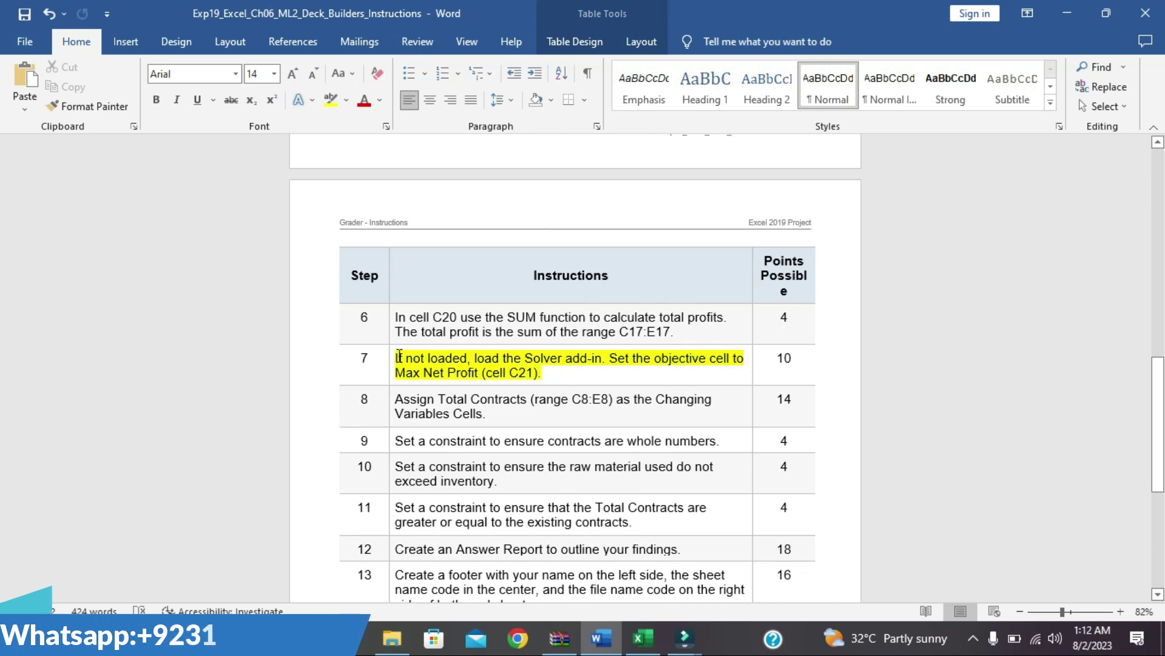
left_click_drag(400, 357, 608, 363)
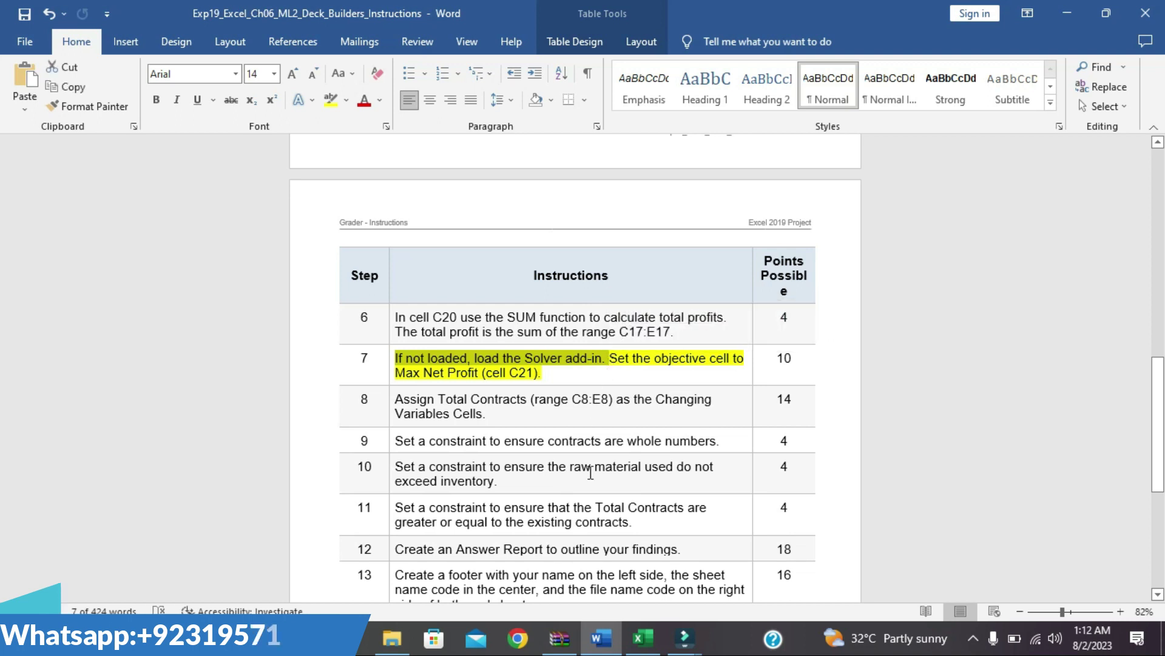
left_click(640, 644)
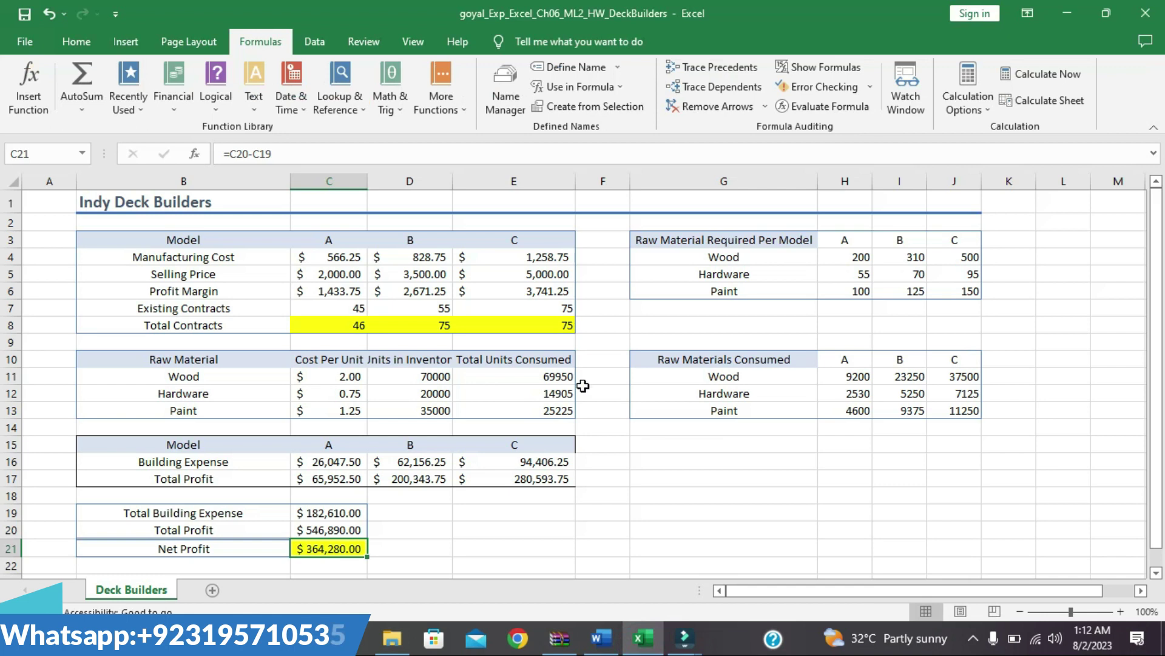
left_click(76, 44)
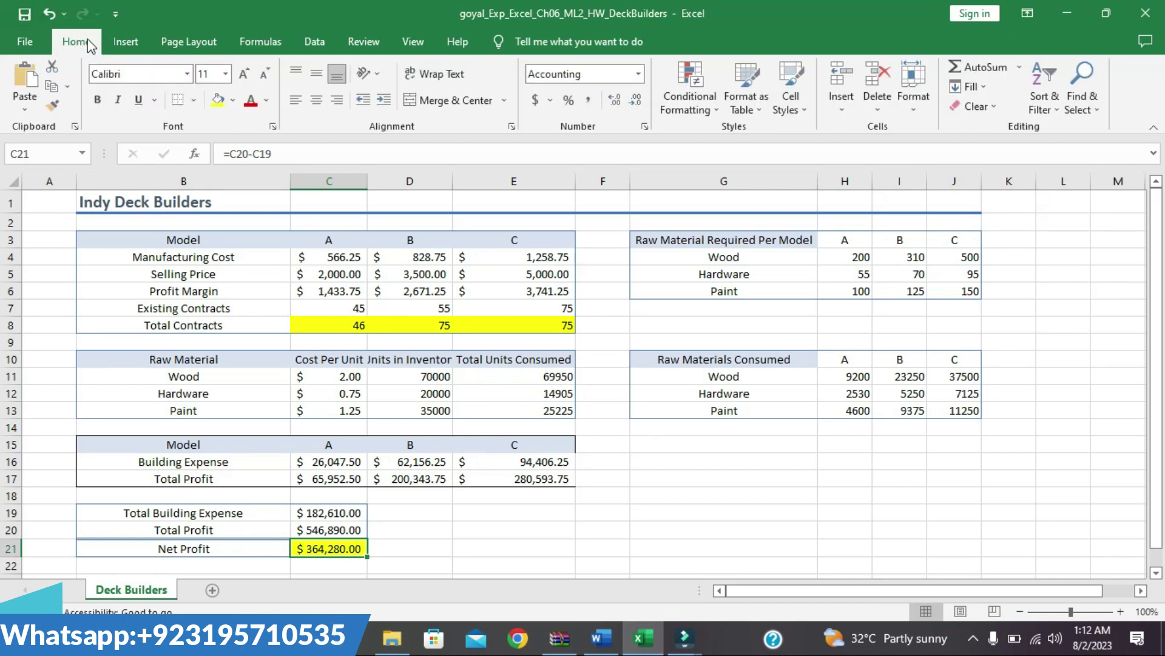
left_click(125, 43)
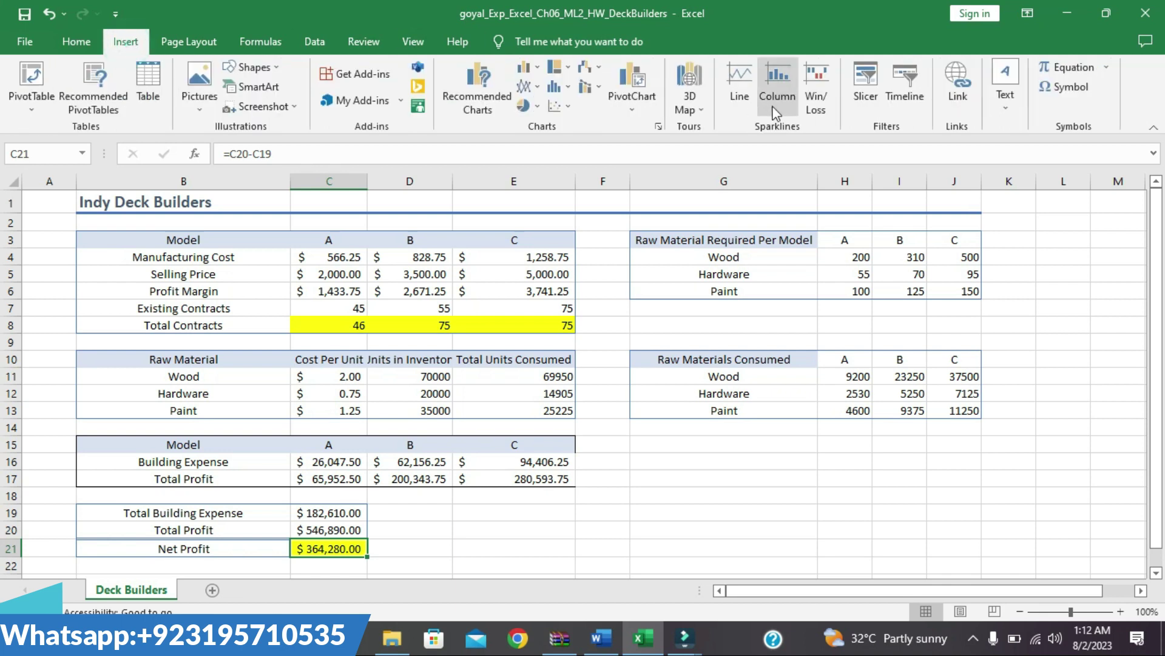
left_click(188, 41)
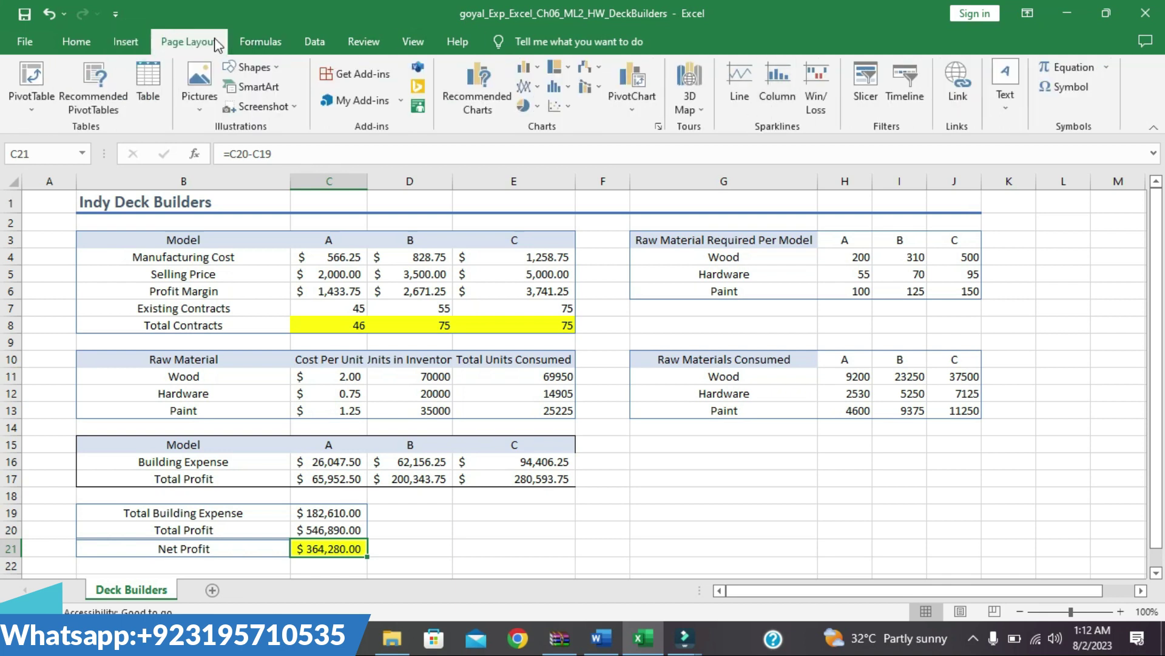
left_click(267, 42)
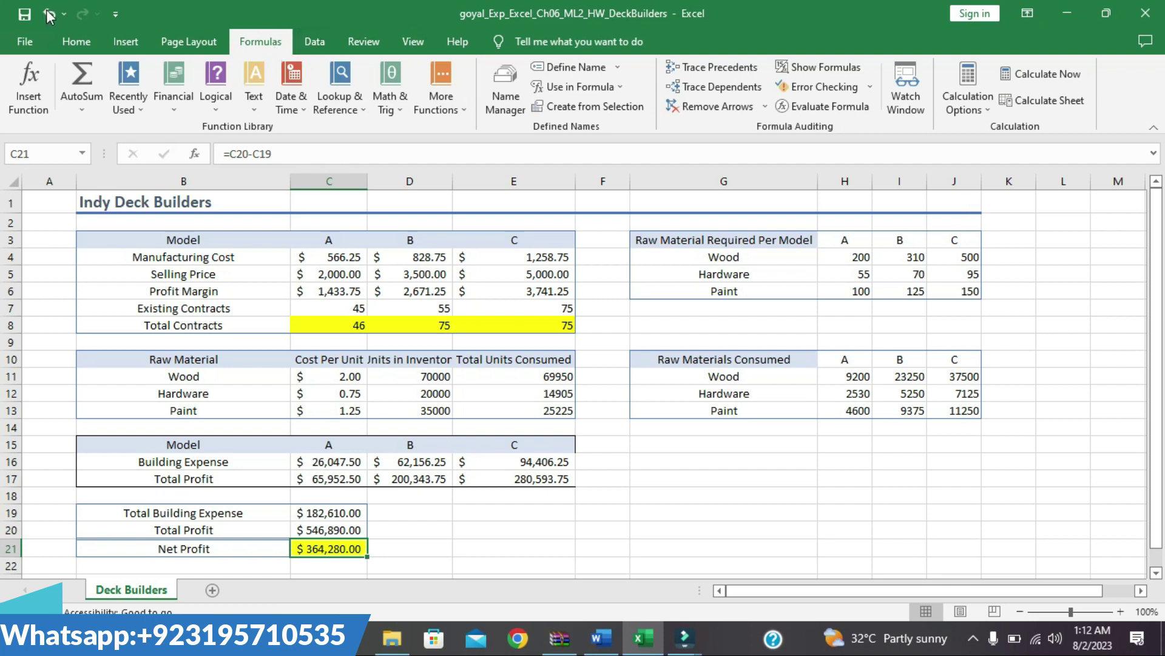
Open the Excel Add-ins manager from Excel Options and load the Solver Add-in.
left_click(24, 42)
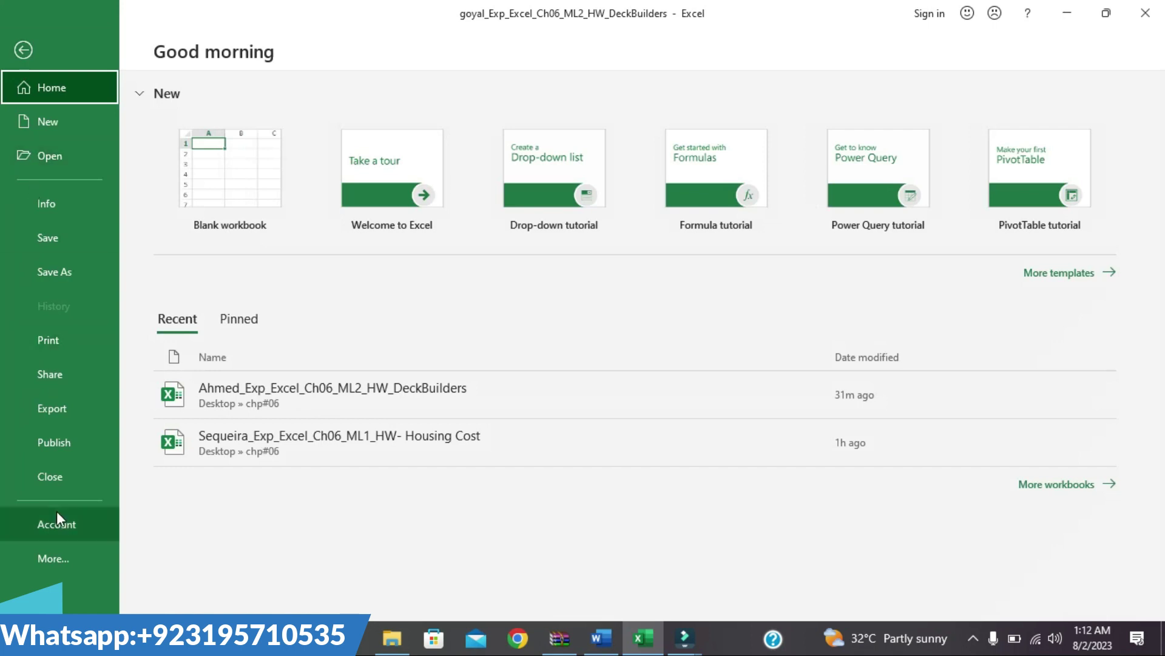
left_click(54, 557)
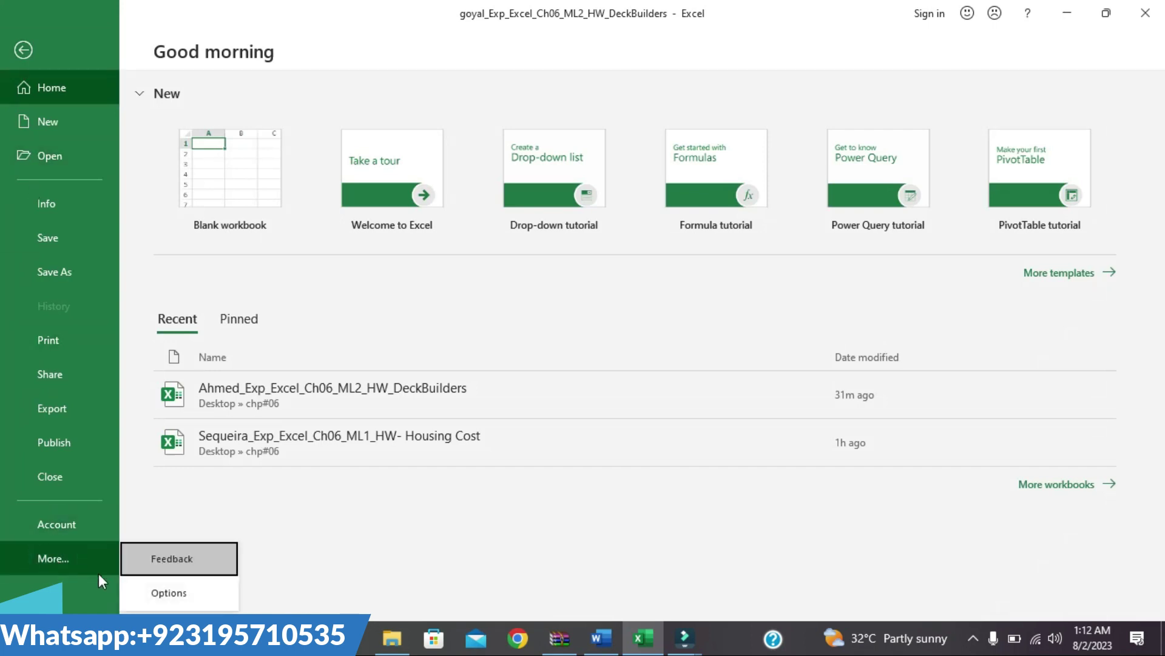
left_click(170, 592)
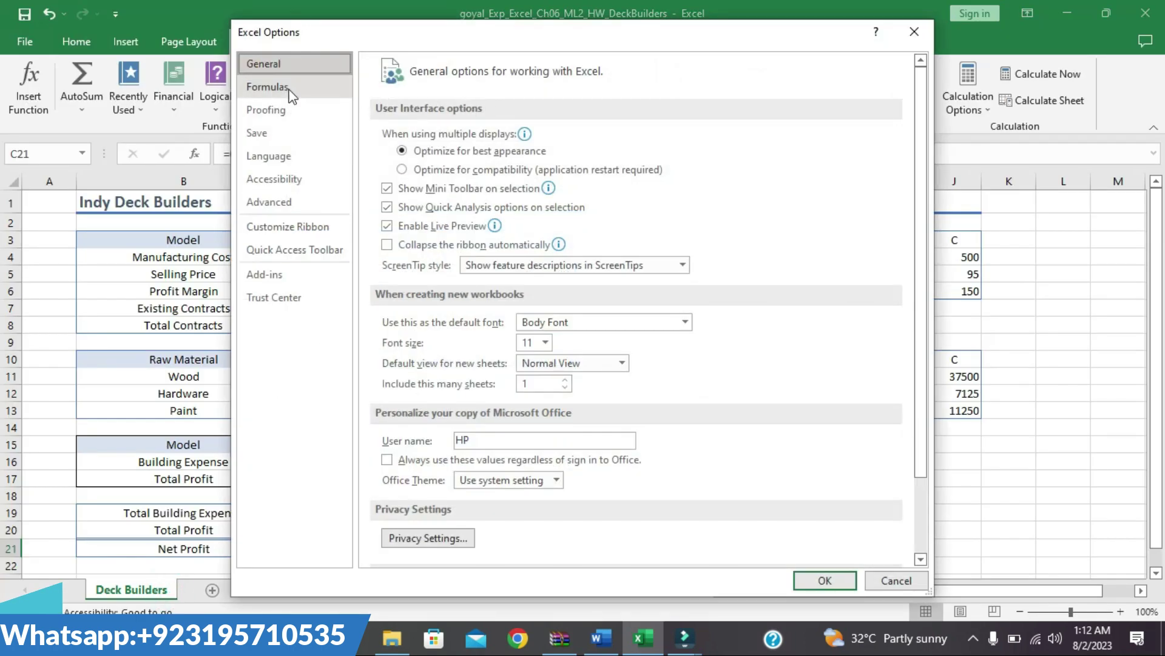
left_click(284, 274)
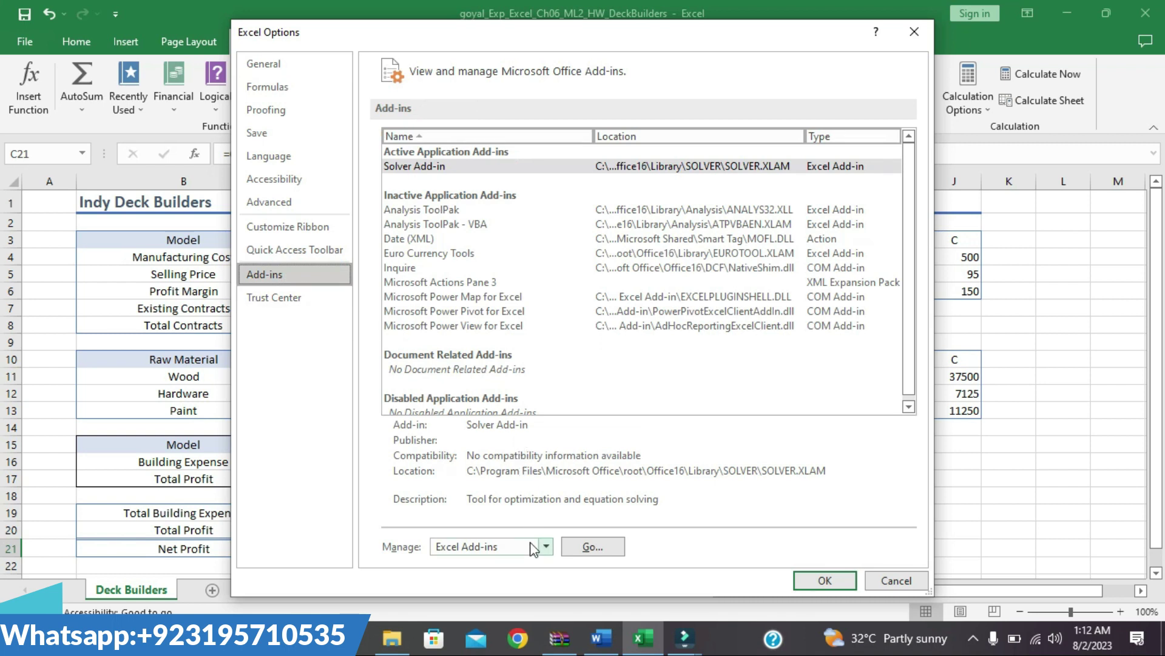
left_click(547, 547)
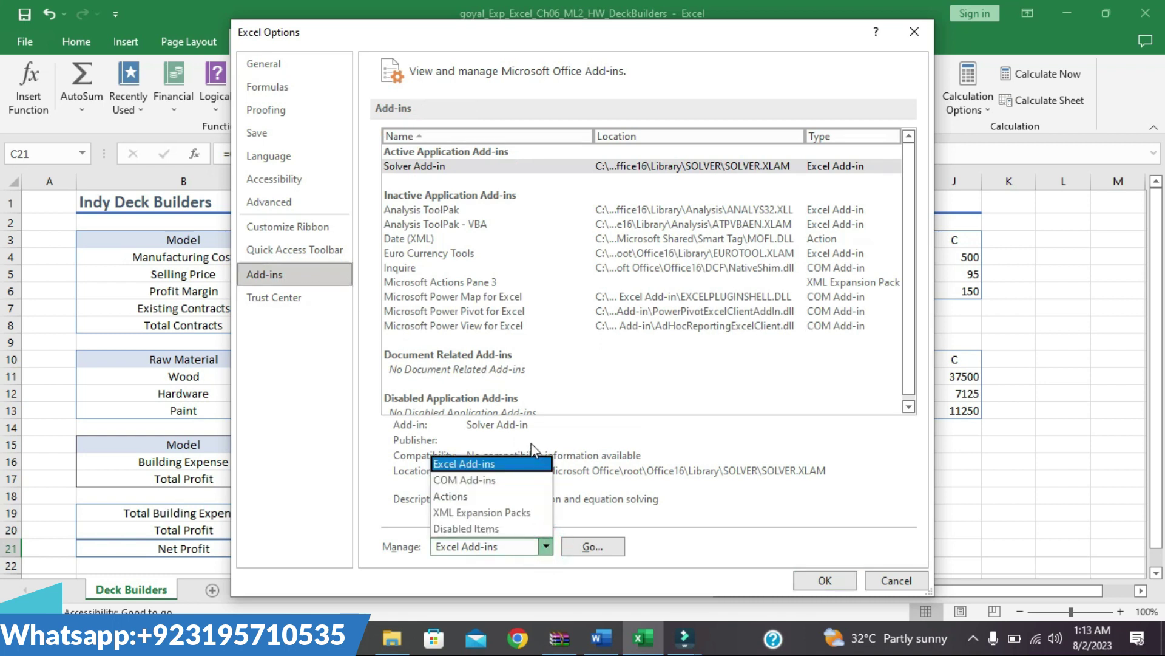
left_click(532, 465)
left_click(599, 551)
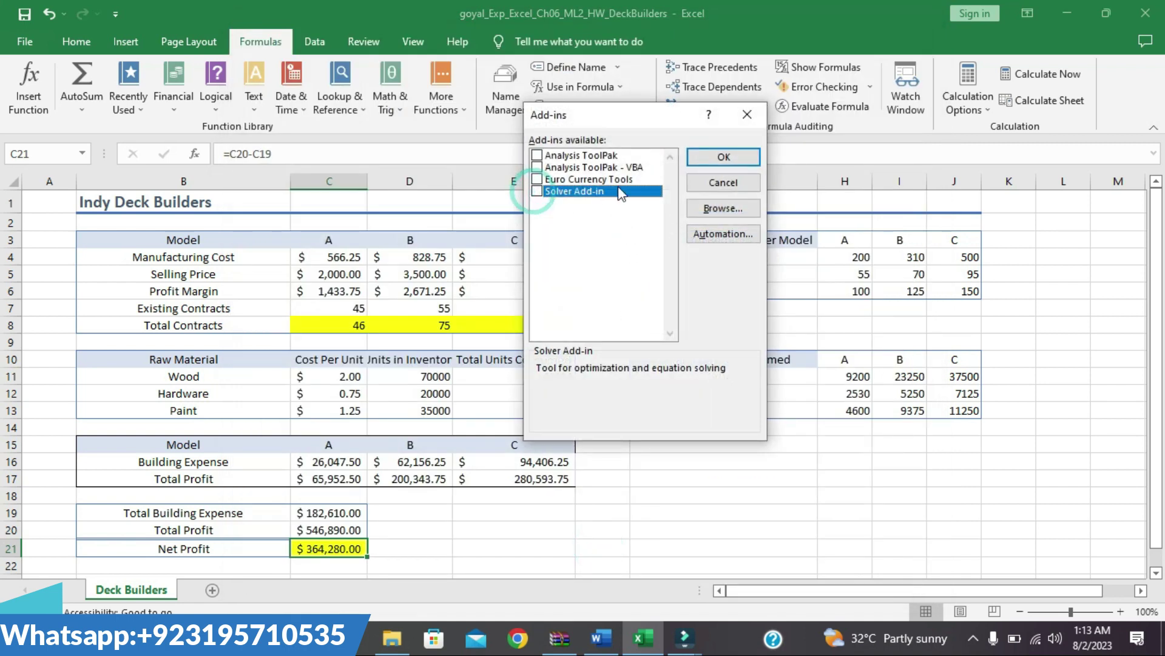
left_click(717, 156)
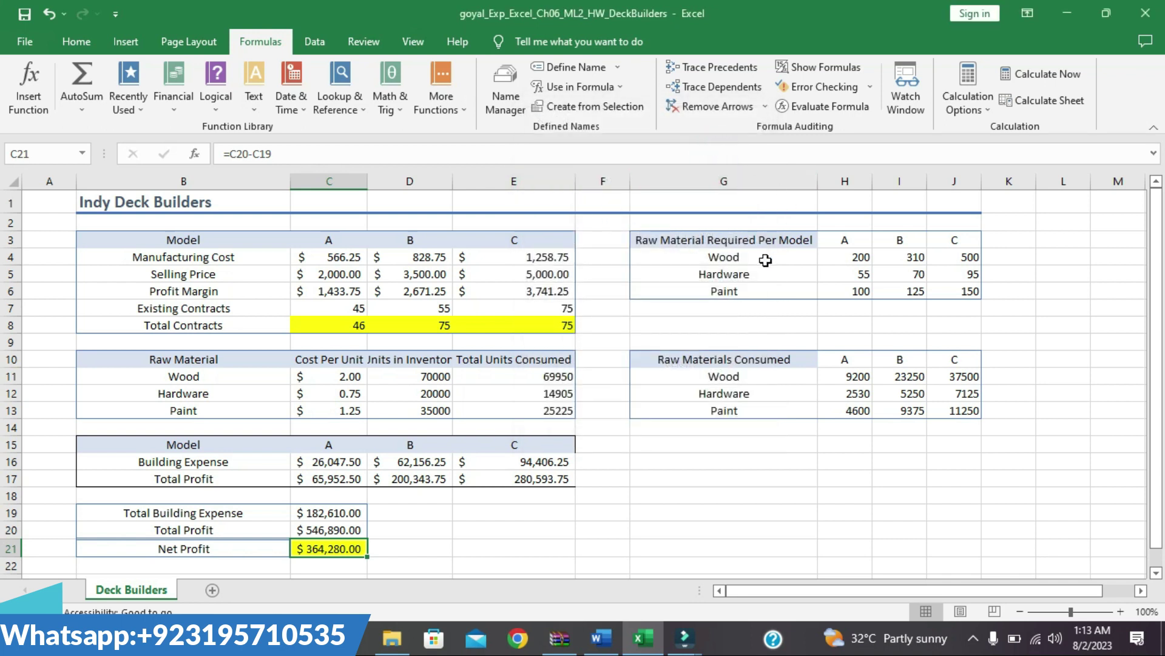
left_click(426, 154)
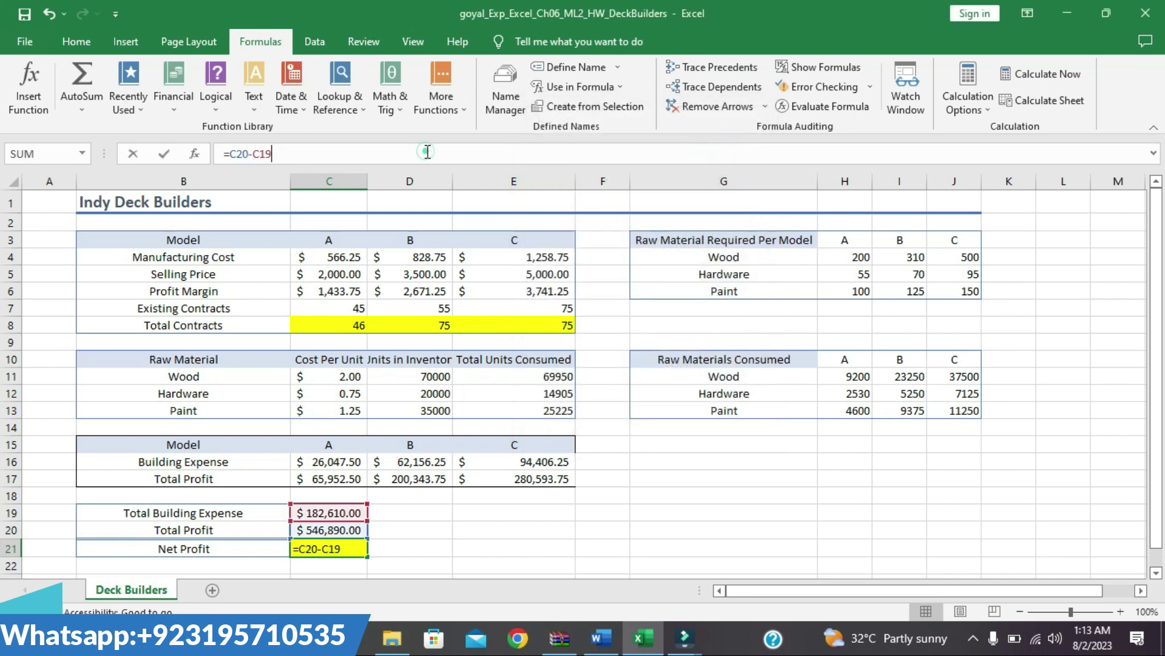
left_click(314, 42)
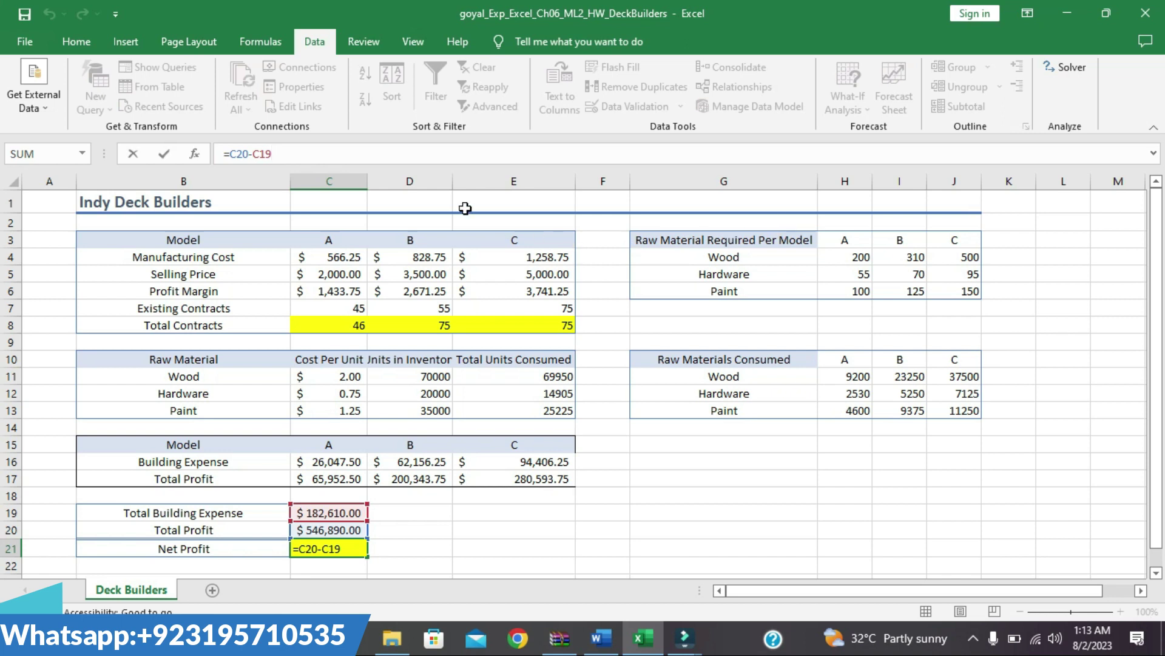
key("BackSpace")
key("BackSpace")
key("BackSpace")
key("BackSpace")
key("BackSpace")
key("BackSpace")
key("BackSpace")
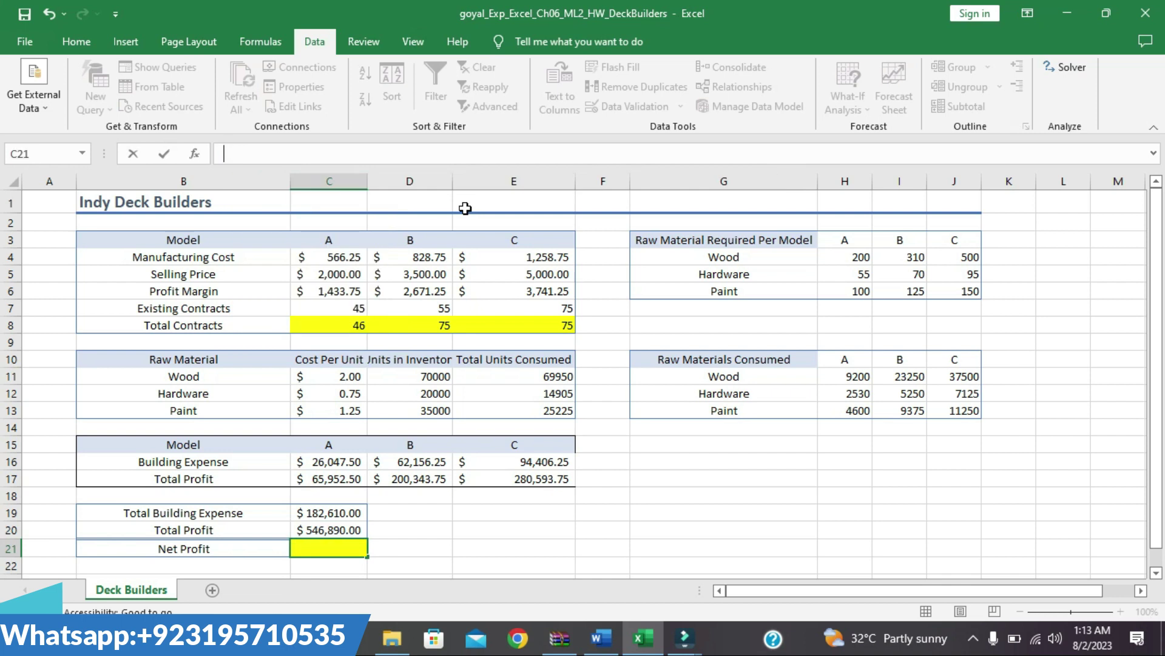
left_click(50, 17)
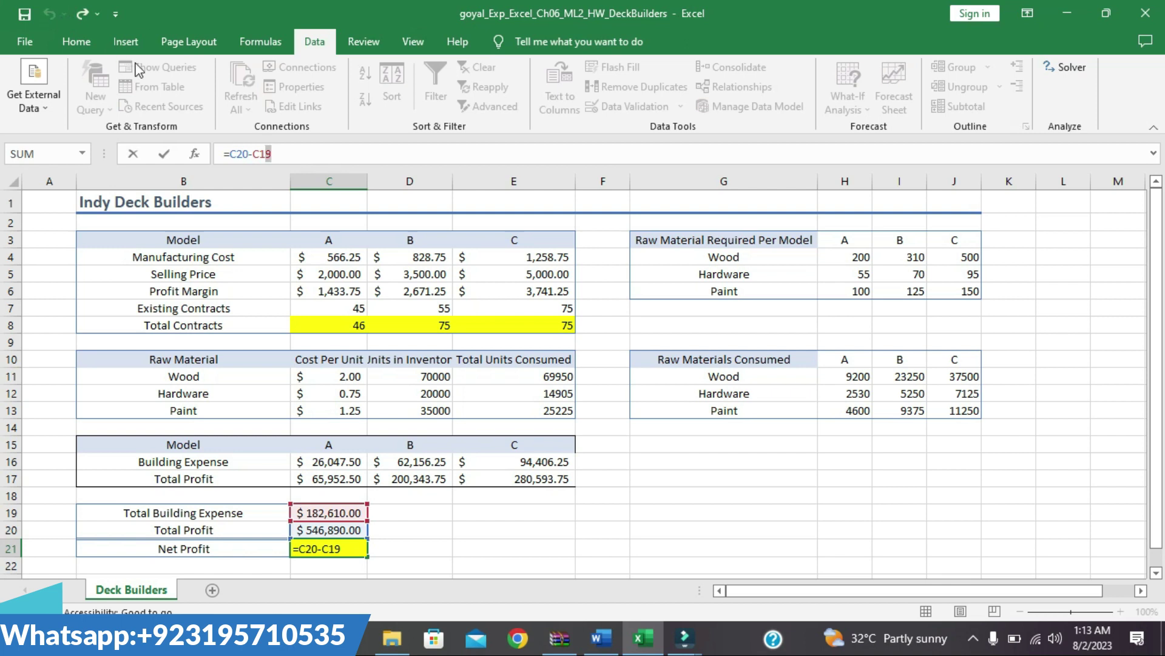
left_click(598, 542)
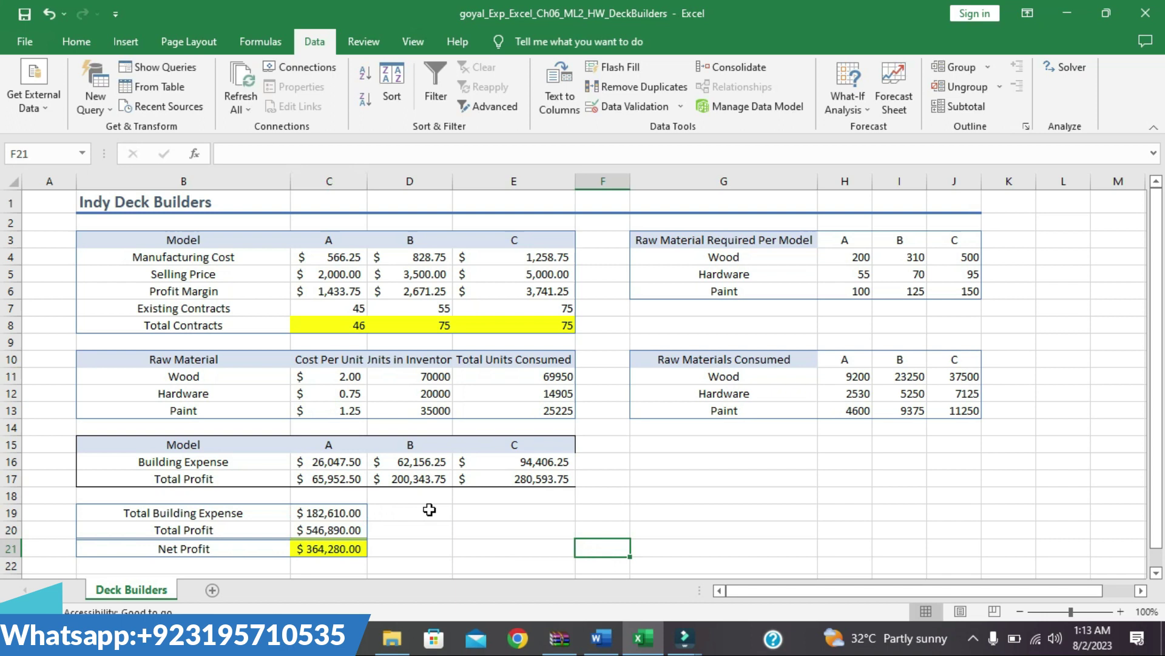
Check the Net Profit formula in C21 and open the Solver parameters.
left_click(360, 544)
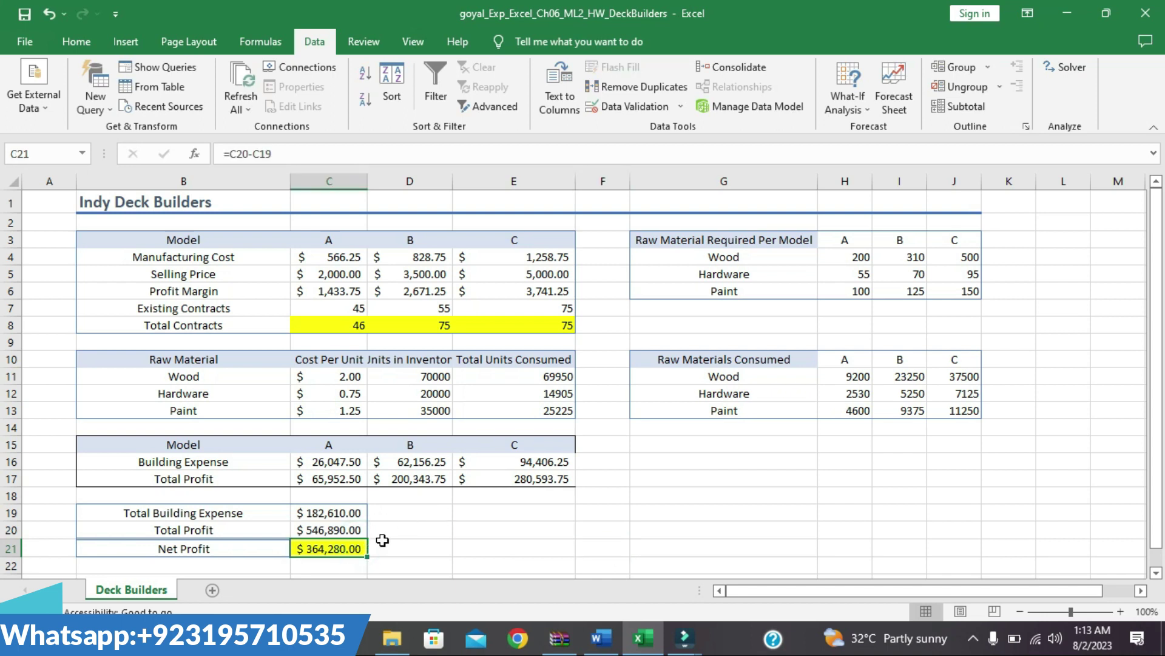
left_click(438, 541)
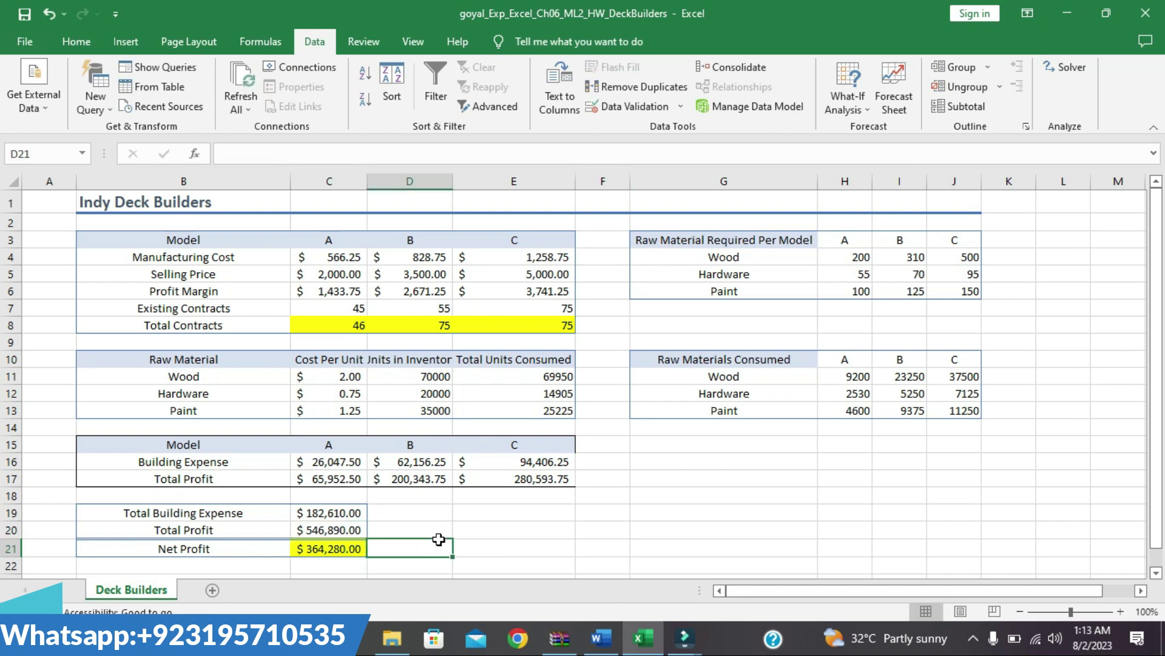
left_click(776, 540)
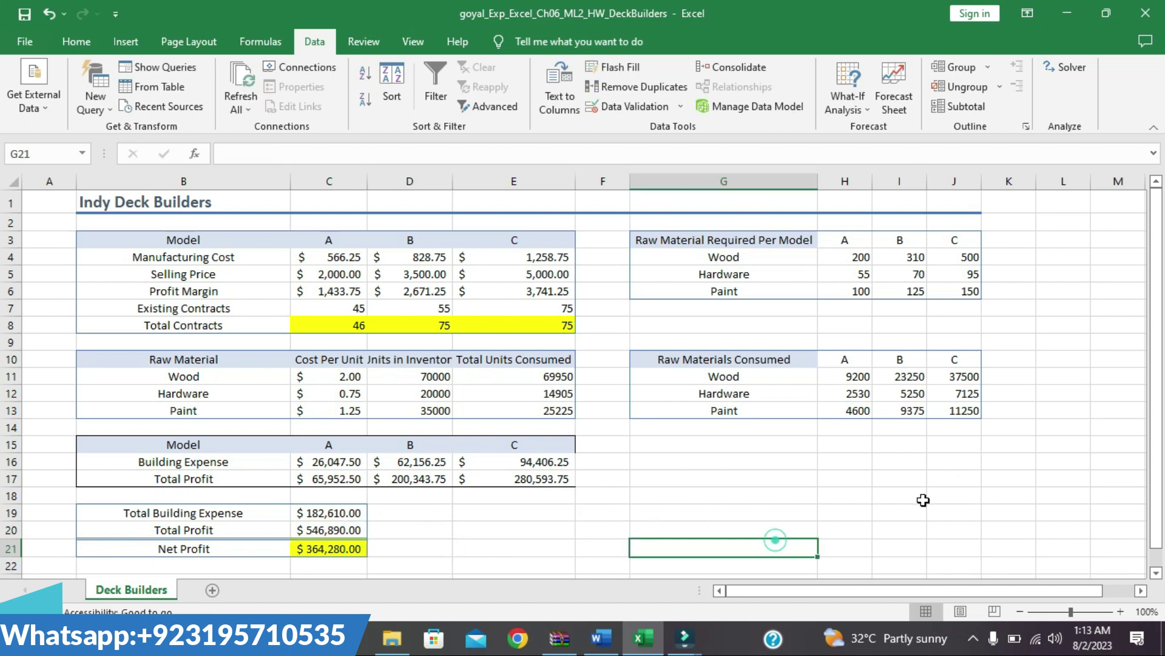
left_click(1068, 68)
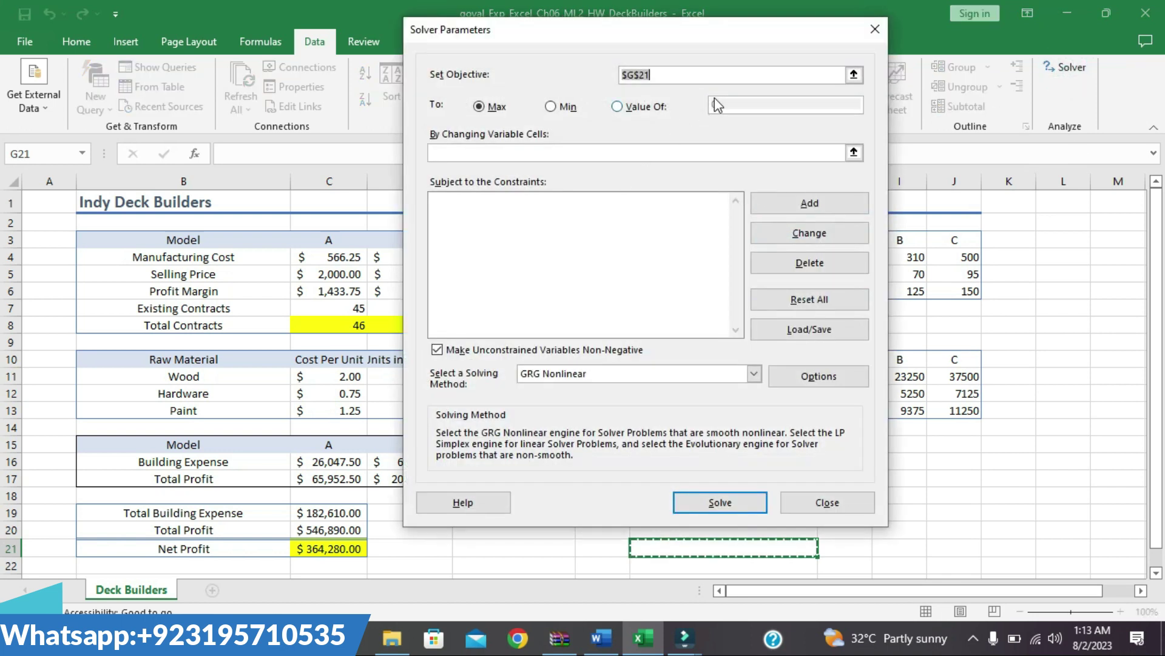
Review the step 7 requirement for the Solver objective in the Word instructions and return to the Excel workbook.
left_click(612, 638)
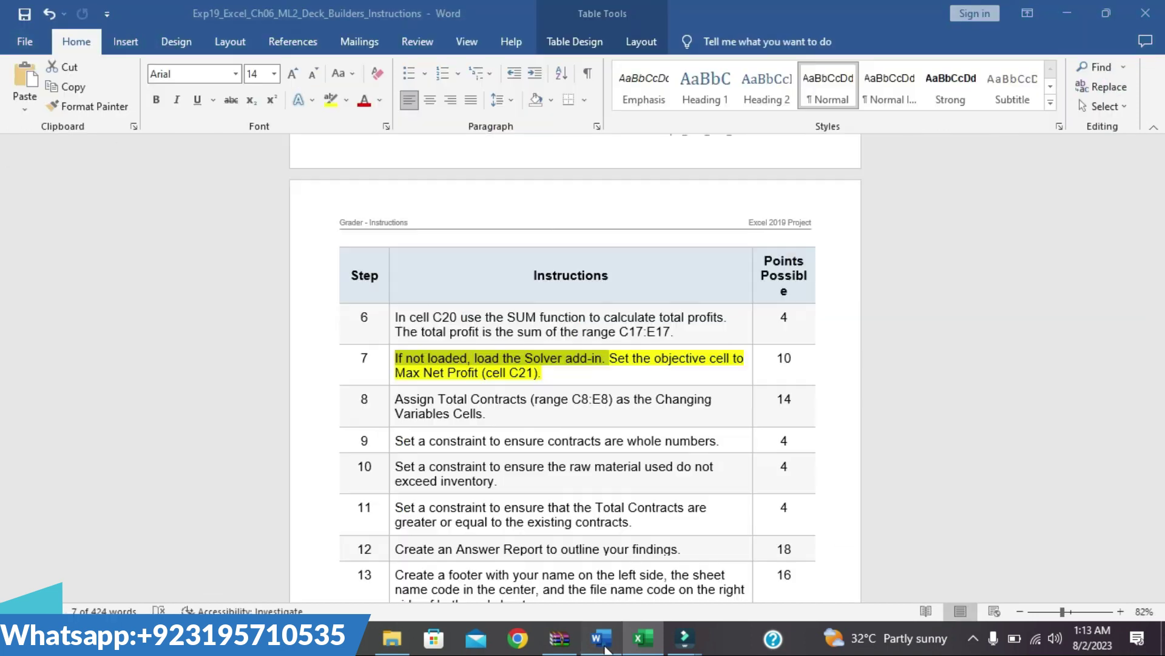
left_click(577, 373)
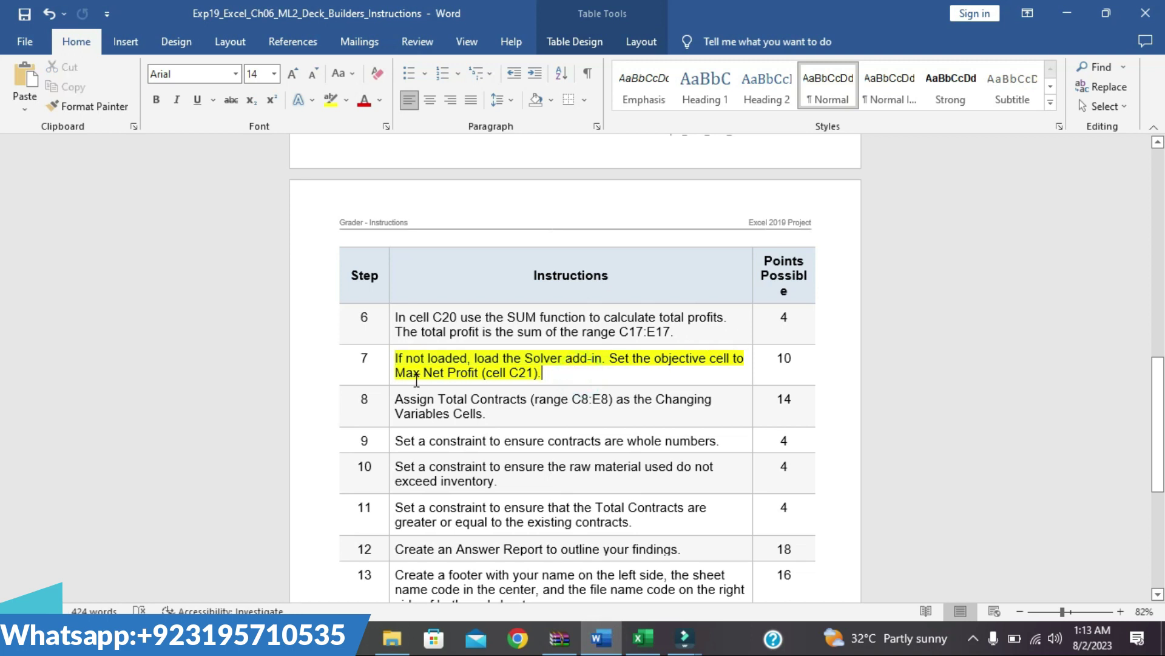
left_click_drag(397, 372, 541, 372)
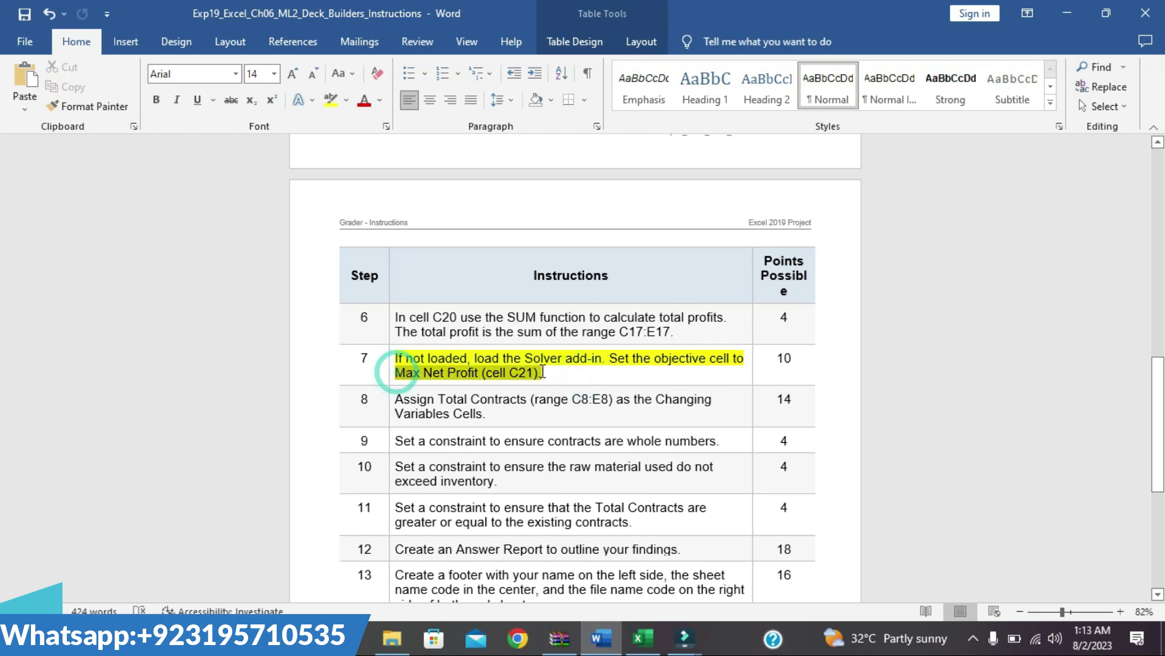
left_click(643, 639)
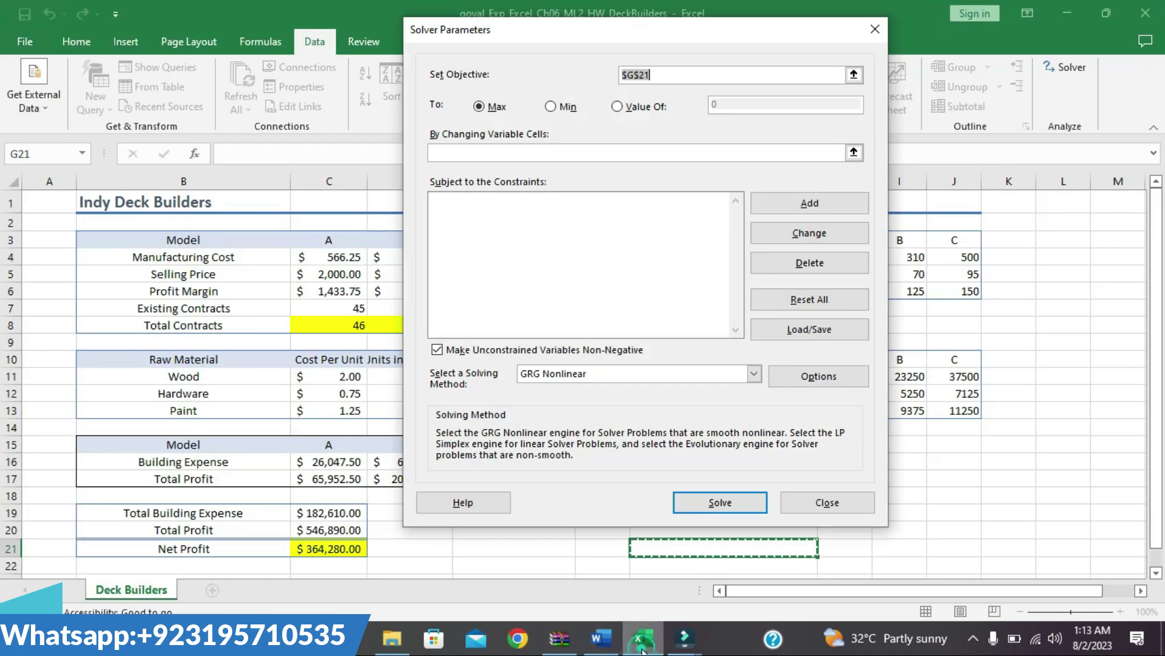
Set the Solver objective to the Net Profit cell C21 with Max as the goal.
left_click(658, 74)
key("BackSpace")
key("BackSpace")
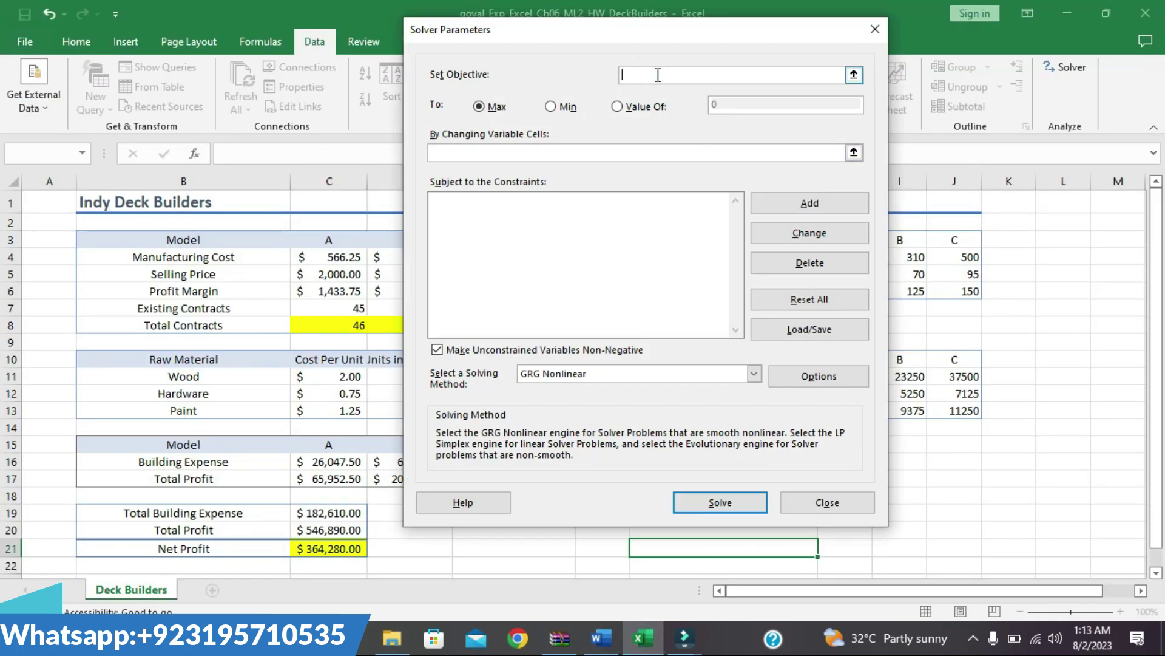
left_click(314, 554)
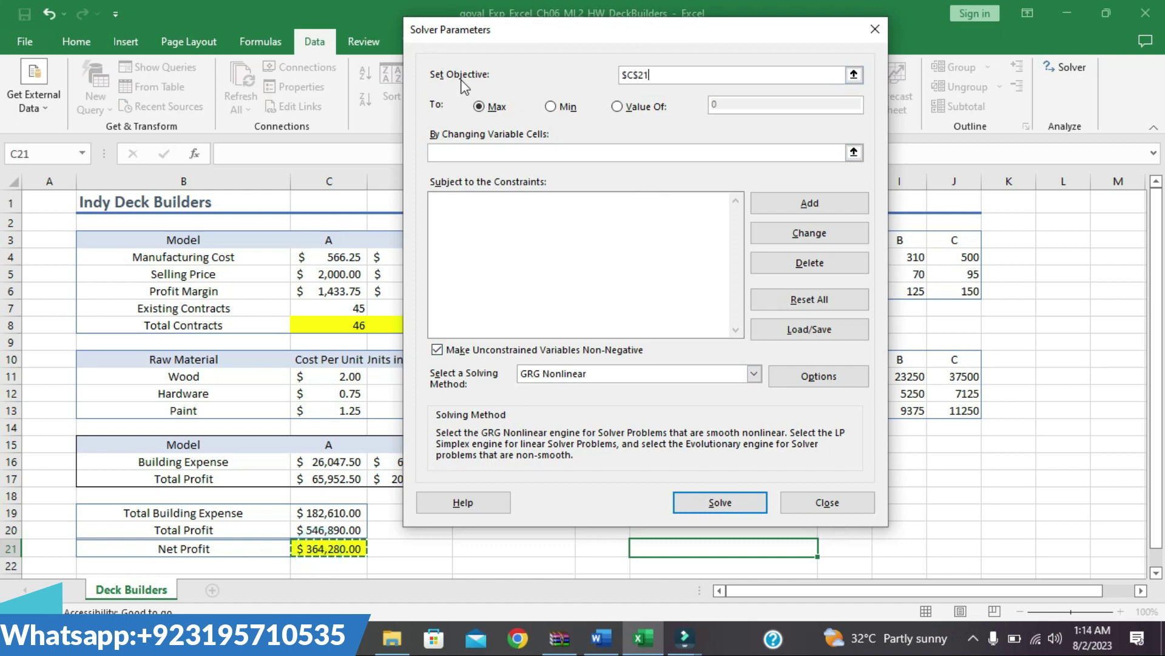
left_click(479, 107)
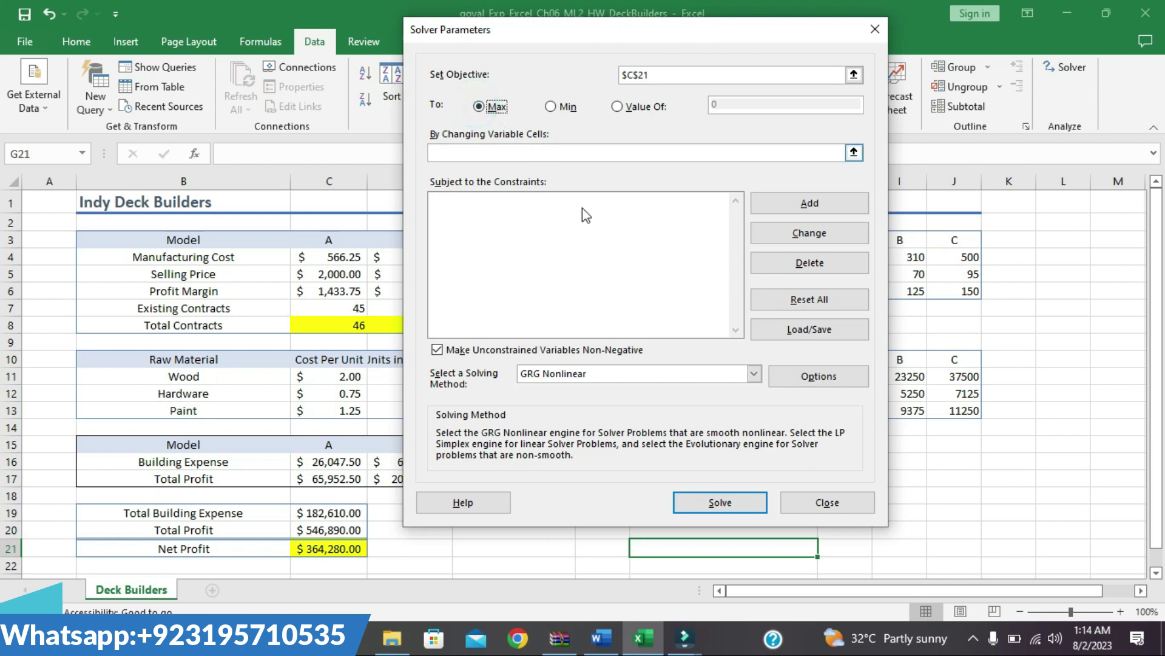
Try to solve the model with only the objective set, and close the Solver parameters.
left_click(726, 514)
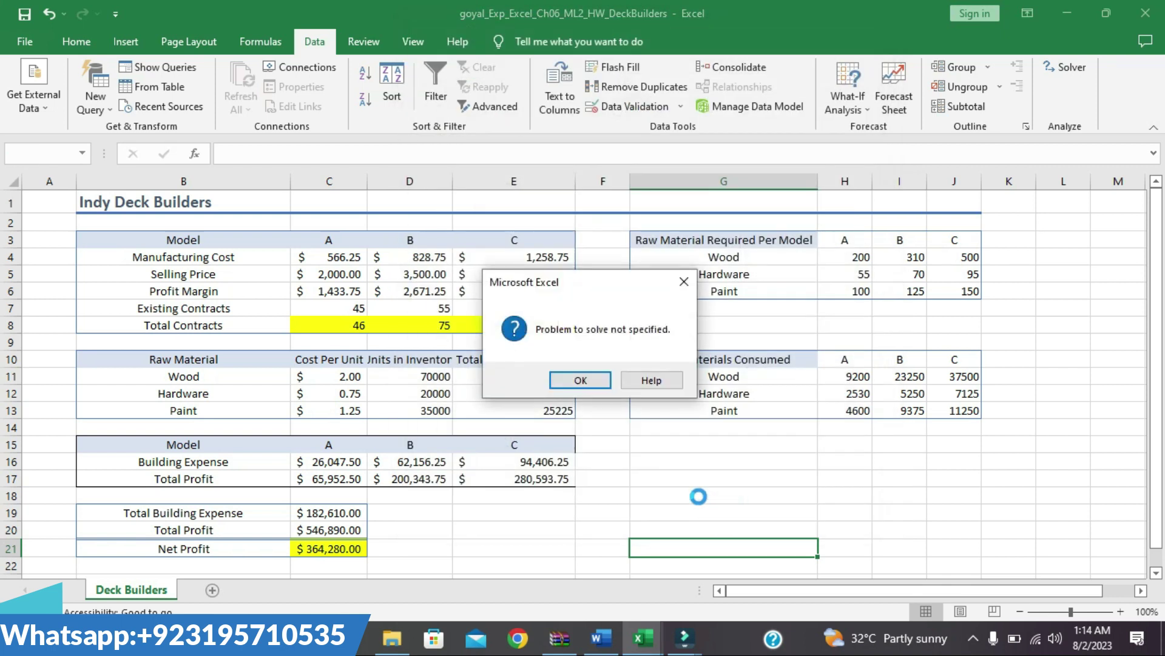
left_click(580, 380)
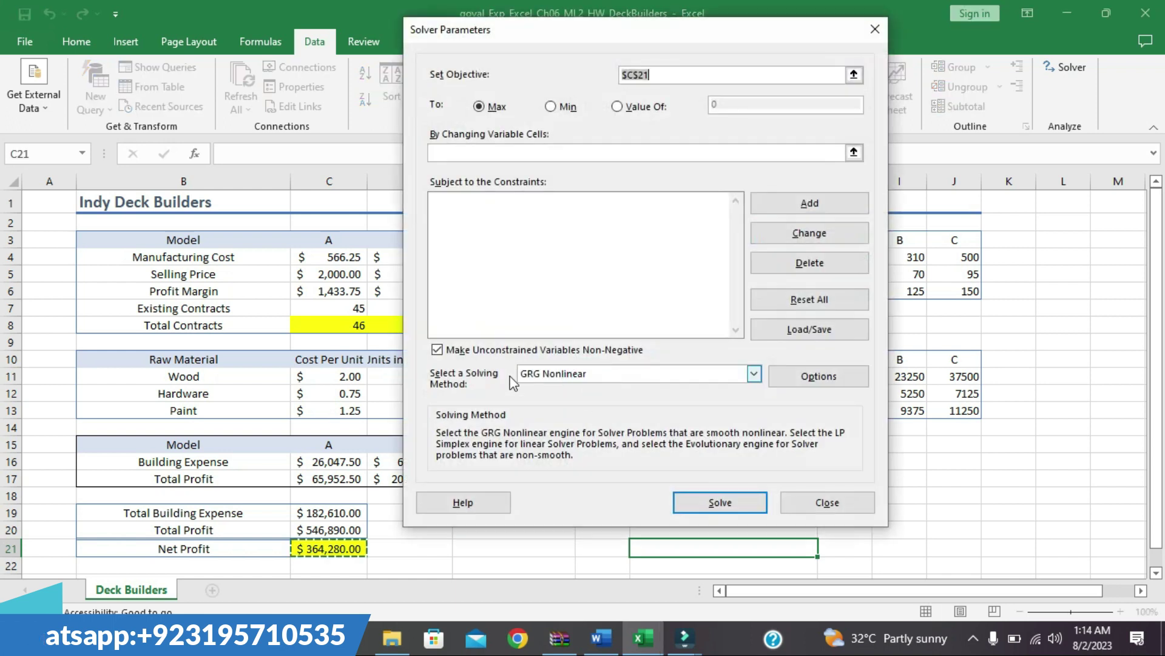
left_click(858, 509)
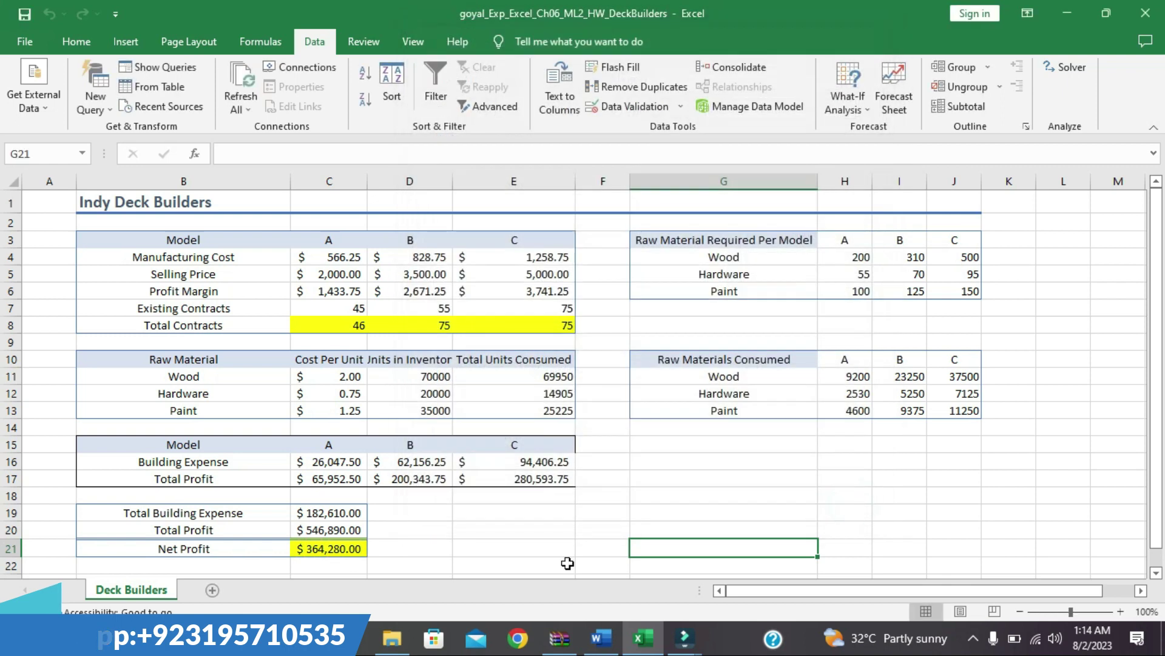
Switch to the Word instructions and move the yellow highlight from step 7 to step 8.
left_click(601, 638)
left_click(553, 371)
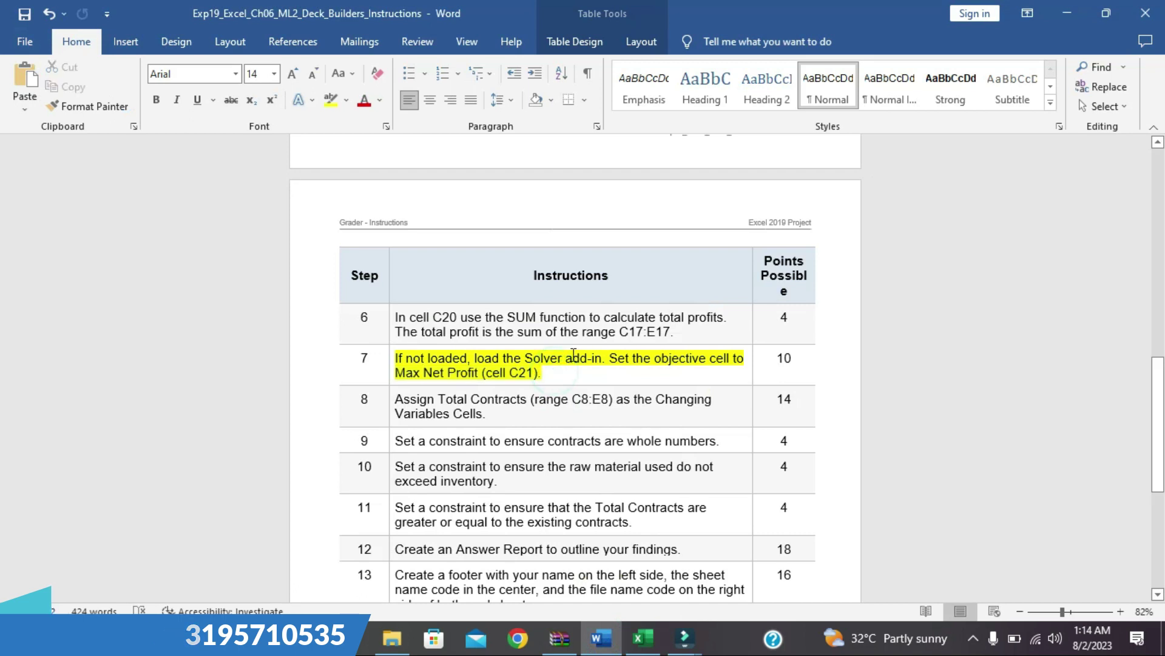
left_click(387, 359)
left_click(388, 358)
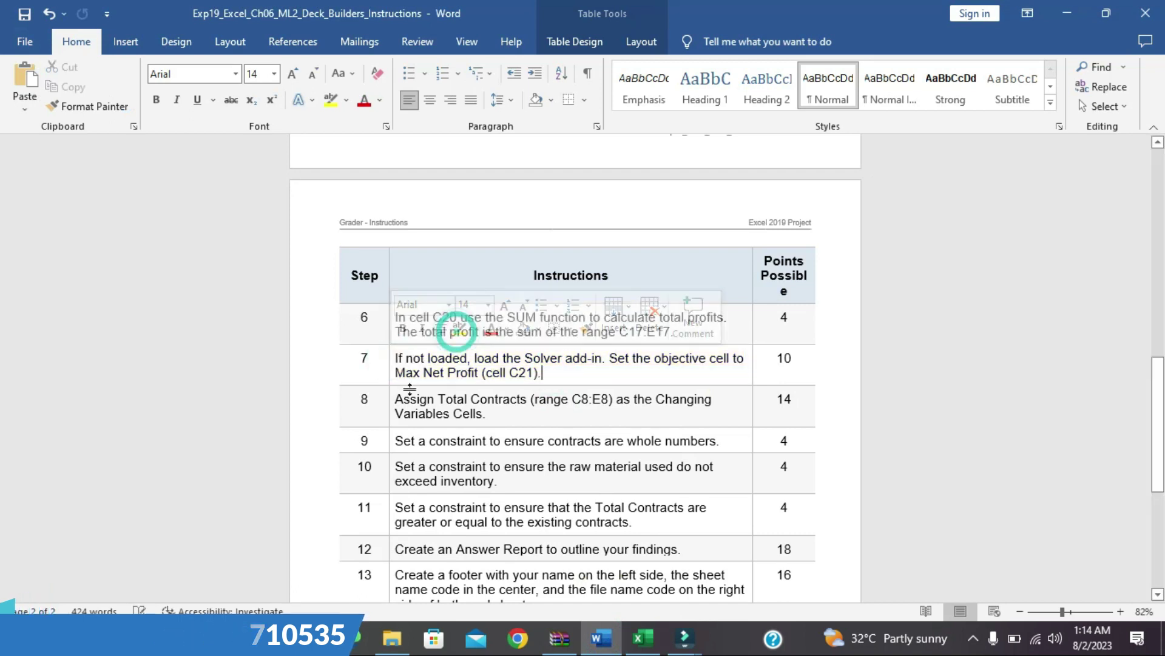
left_click(387, 404)
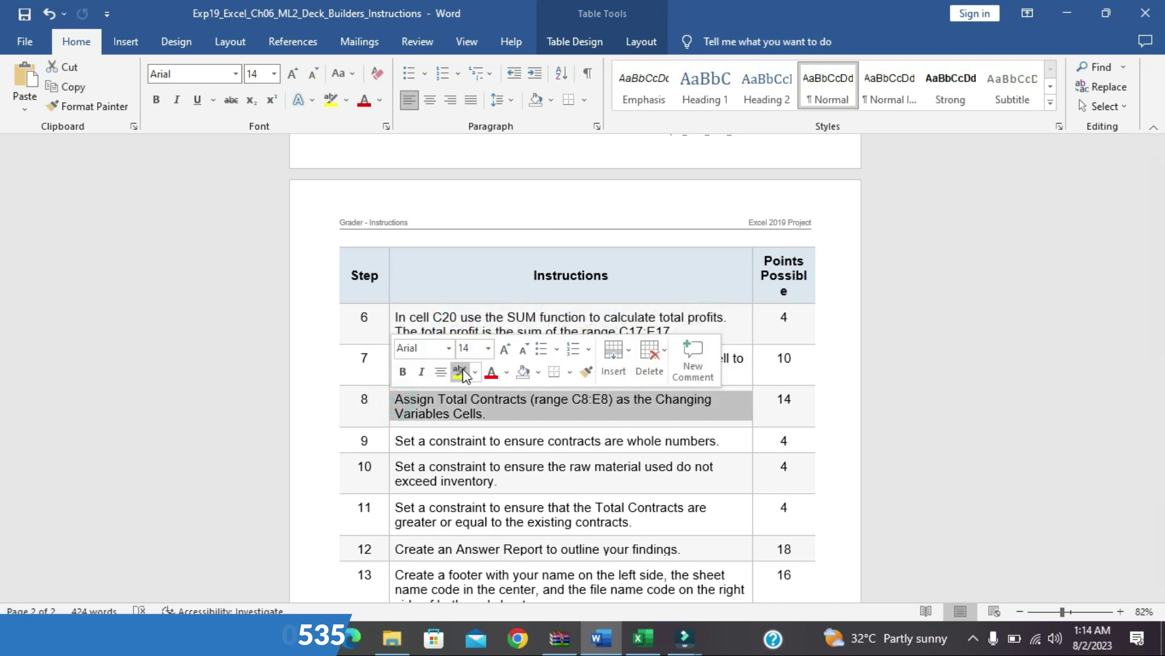
left_click(461, 371)
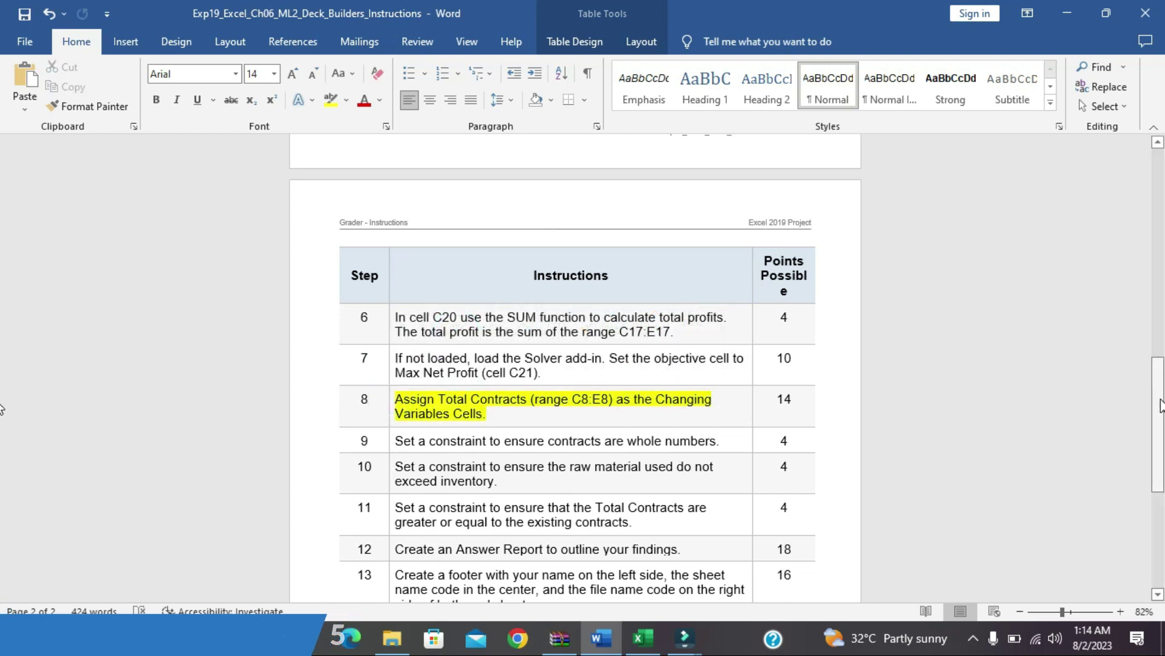
Look through the remaining instructions down to step 14 and go back to the project description.
left_click(1158, 402)
left_click_drag(1158, 402, 1158, 449)
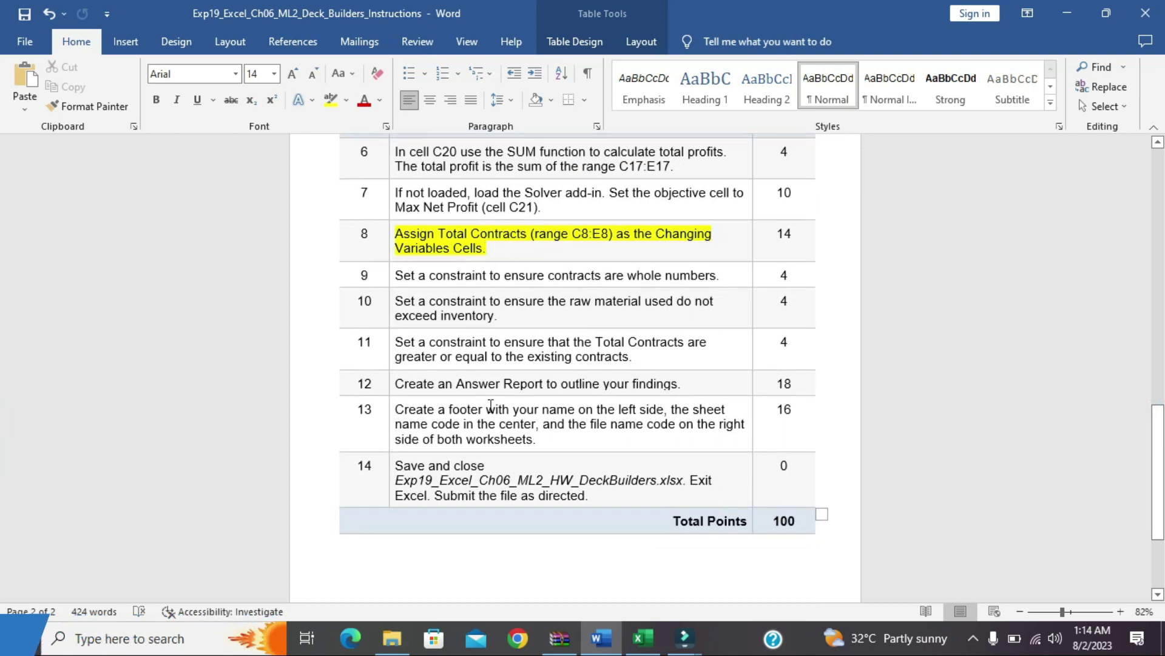
left_click_drag(1157, 482, 1122, 157)
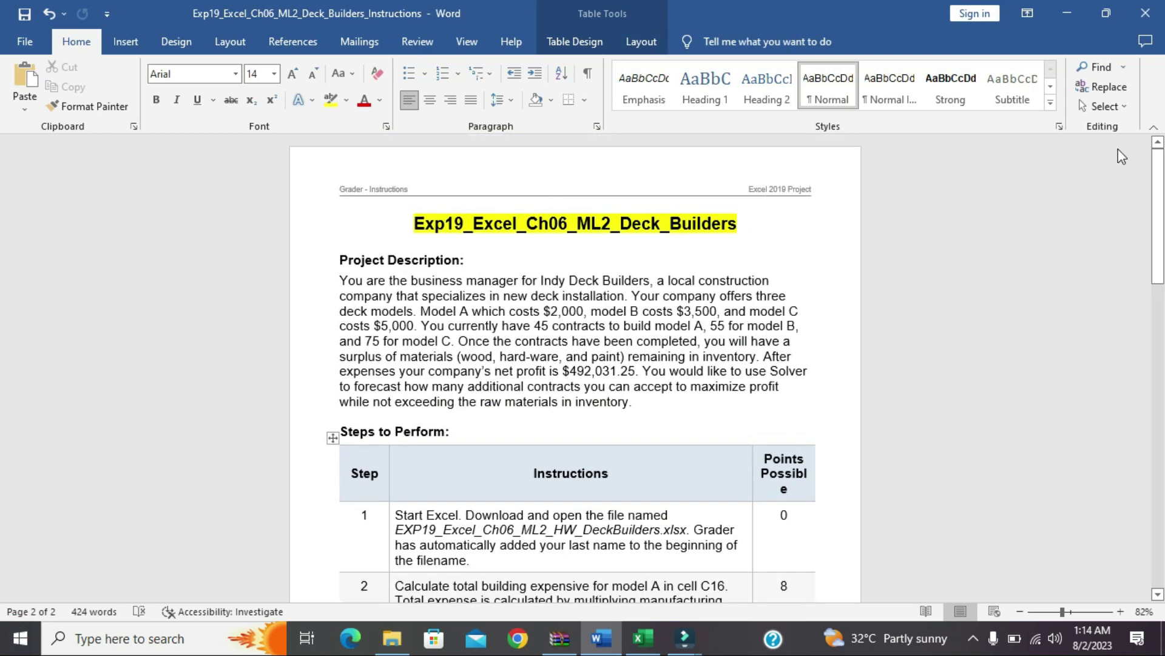